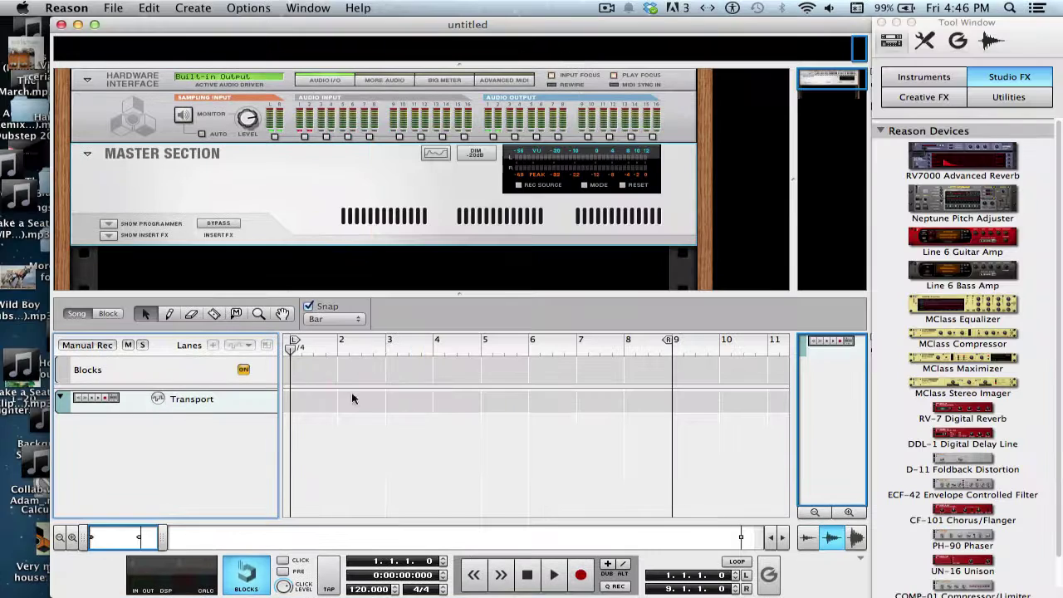
- Switch to Finder and open the Melodic DnB folder inside "FAV of all time for mix" on the Desktop
{"action": "left_click_drag", "start_coordinate": [582, 30], "coordinate": [550, 22]}
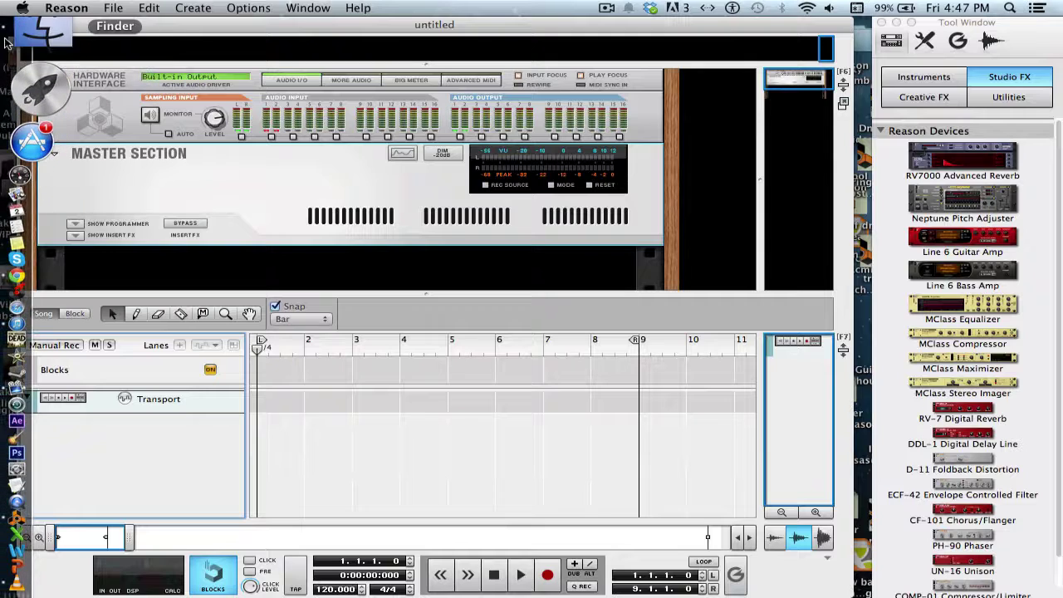
{"action": "left_click", "coordinate": [6, 41]}
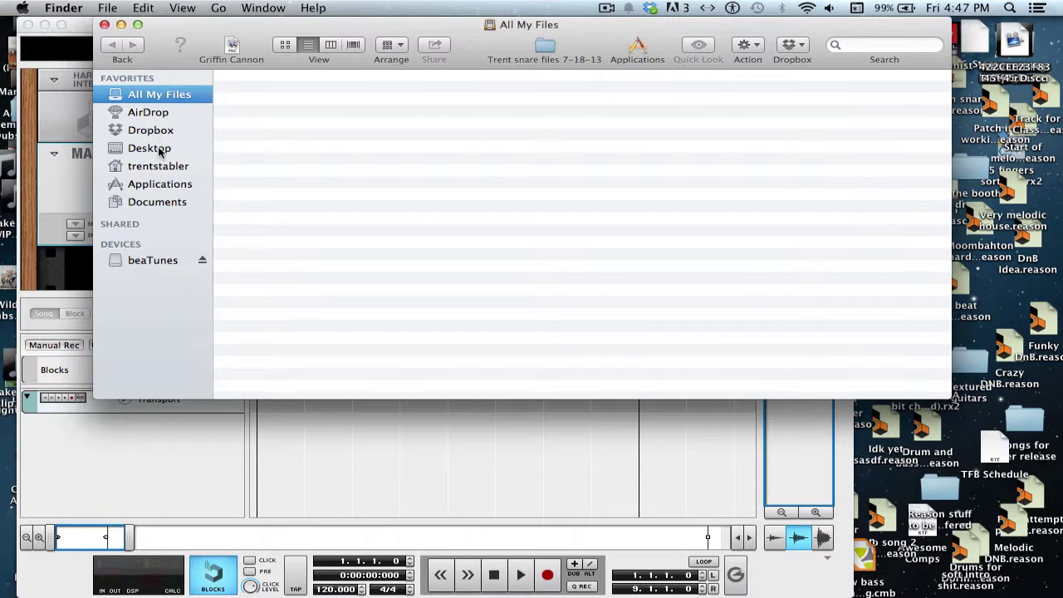
{"action": "left_click", "coordinate": [153, 148]}
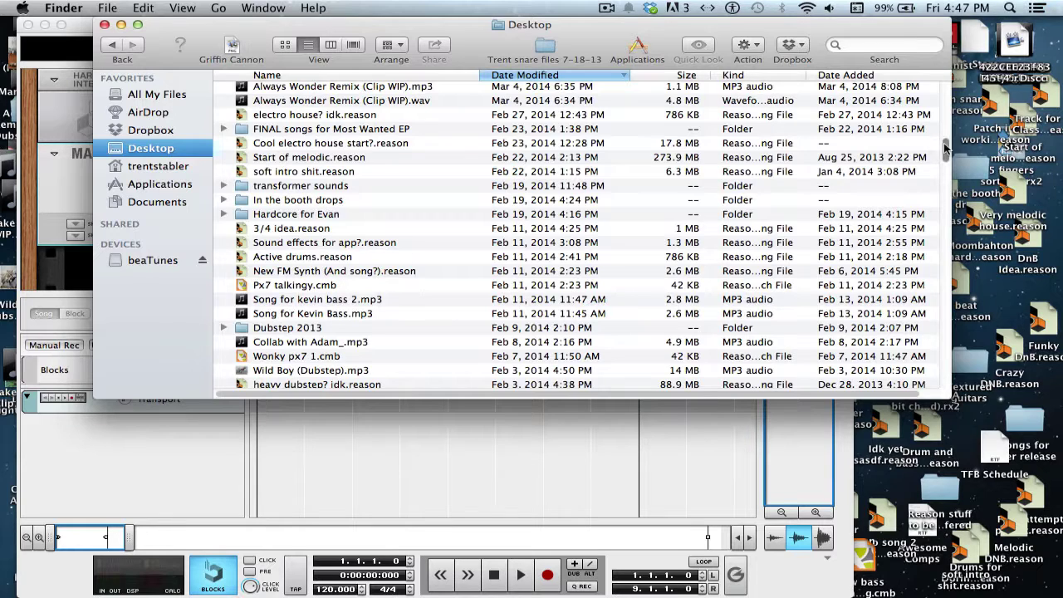
{"action": "left_click_drag", "start_coordinate": [945, 148], "coordinate": [943, 75]}
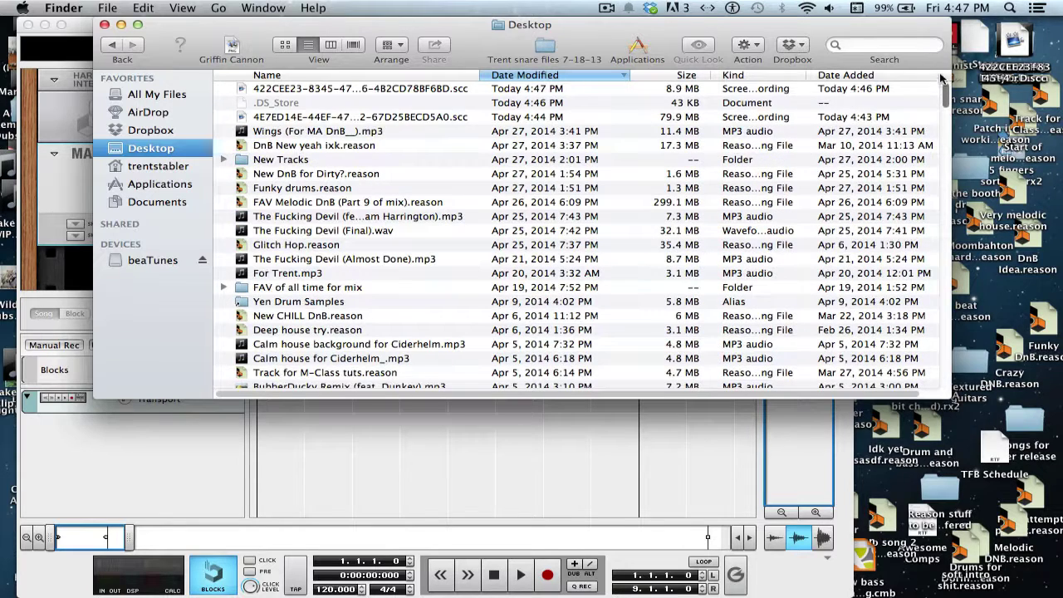
{"action": "double_click", "coordinate": [322, 287]}
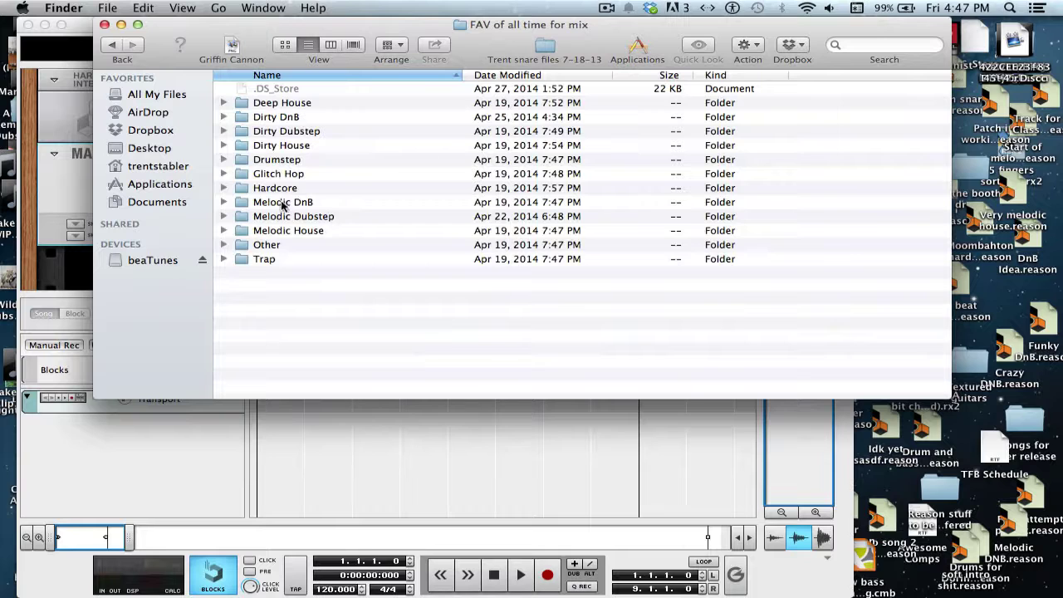
{"action": "double_click", "coordinate": [306, 202]}
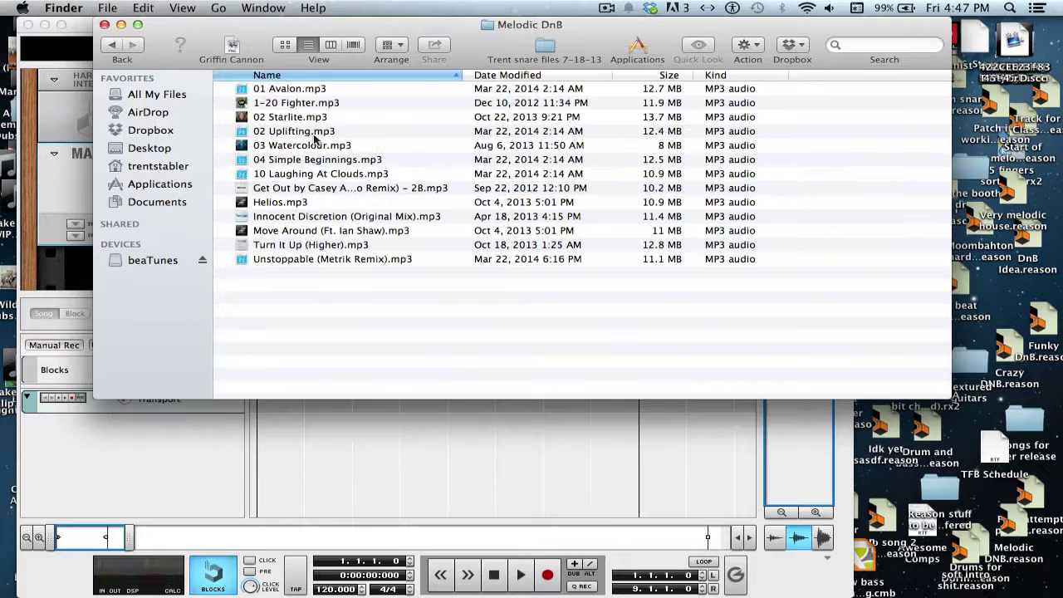
- Go through the tracks in the Melodic DnB folder and select Unstoppable (Metrik Remix).mp3
{"action": "left_click", "coordinate": [304, 90]}
{"action": "key", "text": "Down"}
{"action": "key", "text": "Down"}
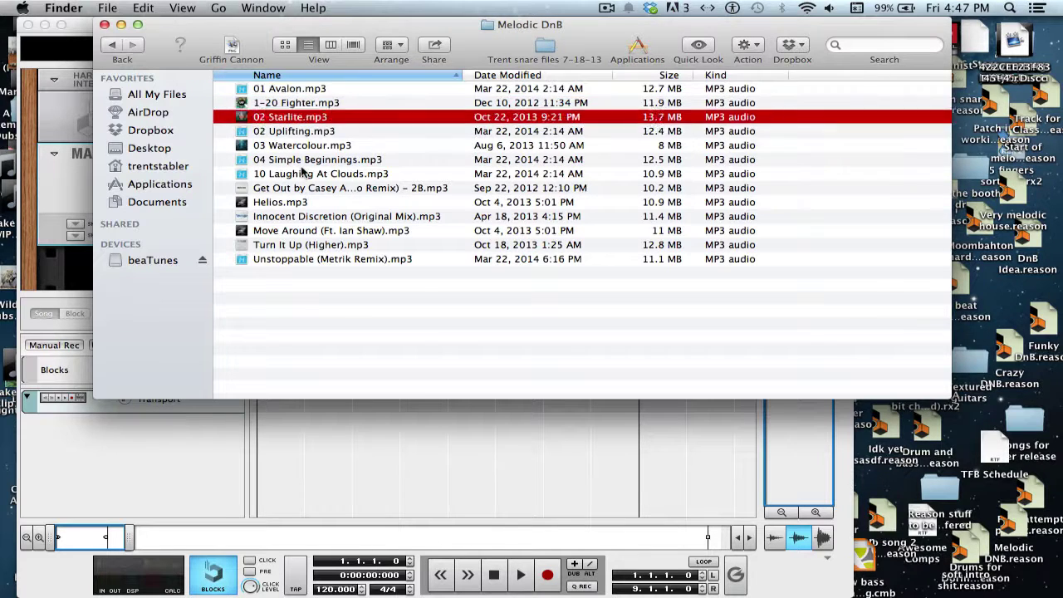
{"action": "key", "text": "Down"}
{"action": "key", "text": "Down"}
{"action": "key", "text": "Down"}
{"action": "key", "text": "Down"}
{"action": "key", "text": "Down"}
{"action": "key", "text": "Down"}
{"action": "key", "text": "Down"}
{"action": "key", "text": "Down"}
{"action": "key", "text": "Down"}
{"action": "key", "text": "Down"}
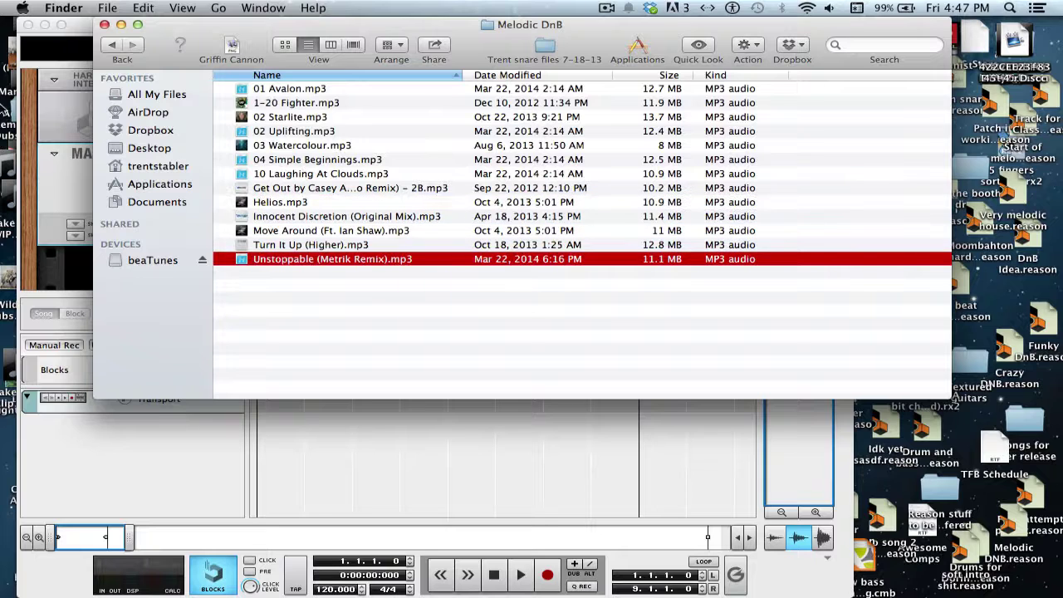
- Switch to VirtualDJ and move its window aside so the Finder window is reachable
{"action": "mouse_move", "coordinate": [8, 378]}
{"action": "mouse_move", "coordinate": [7, 154]}
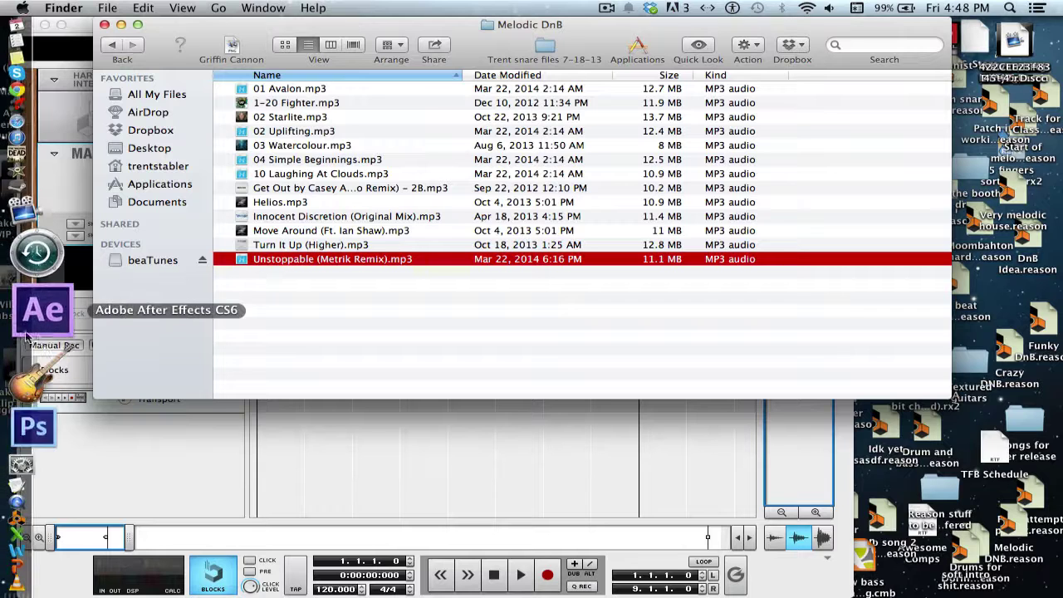
{"action": "mouse_move", "coordinate": [7, 197]}
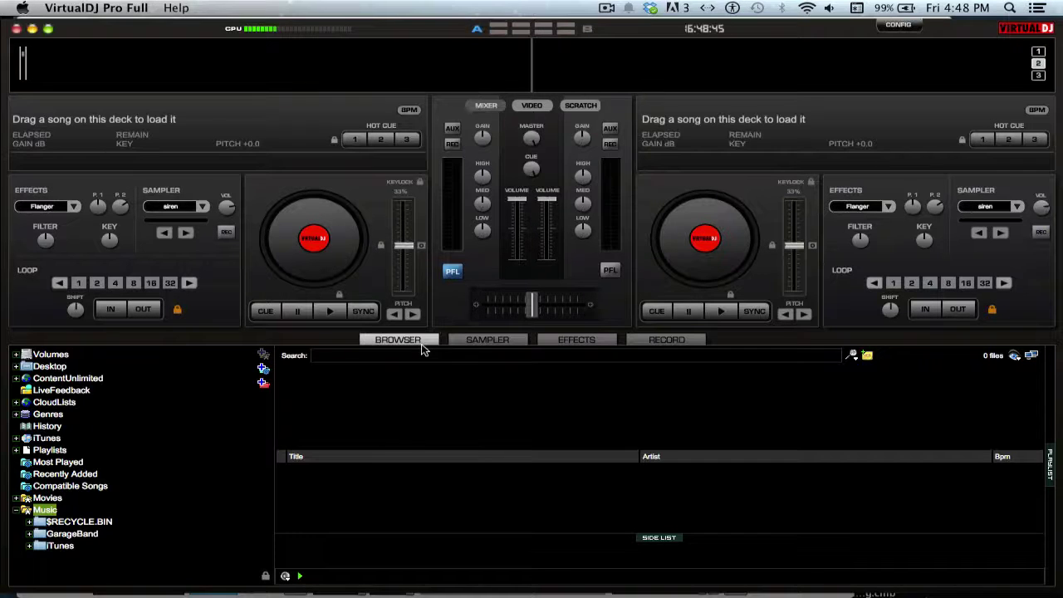
{"action": "left_click_drag", "start_coordinate": [157, 33], "coordinate": [256, 15]}
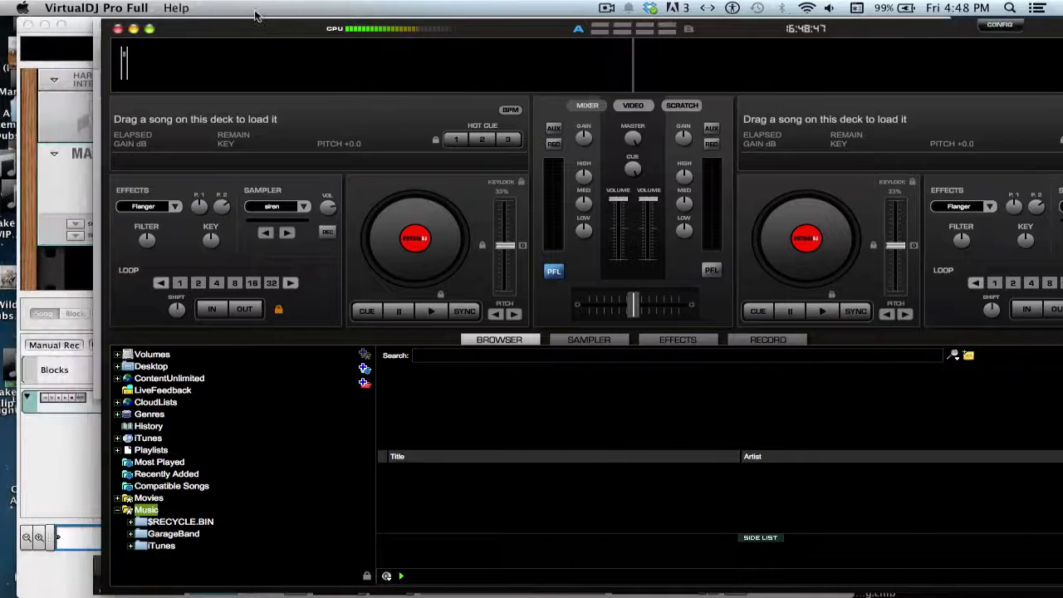
{"action": "left_click", "coordinate": [252, 25]}
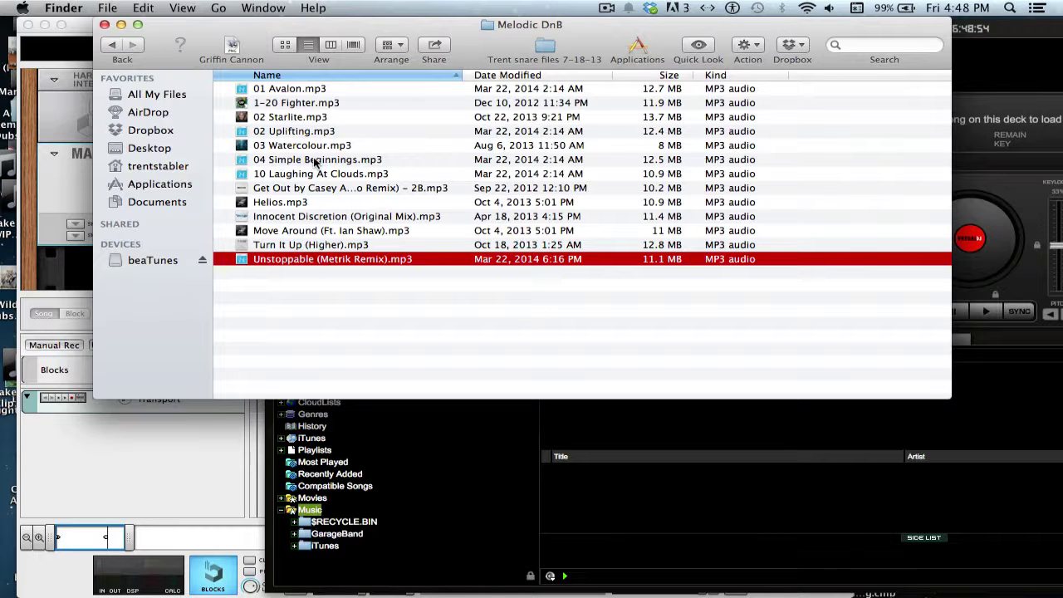
- Arrange the Finder window beneath the decks and load Unstoppable (Metrik Remix).mp3 onto VirtualDJ's deck A to analyse its BPM
{"action": "left_click", "coordinate": [314, 231]}
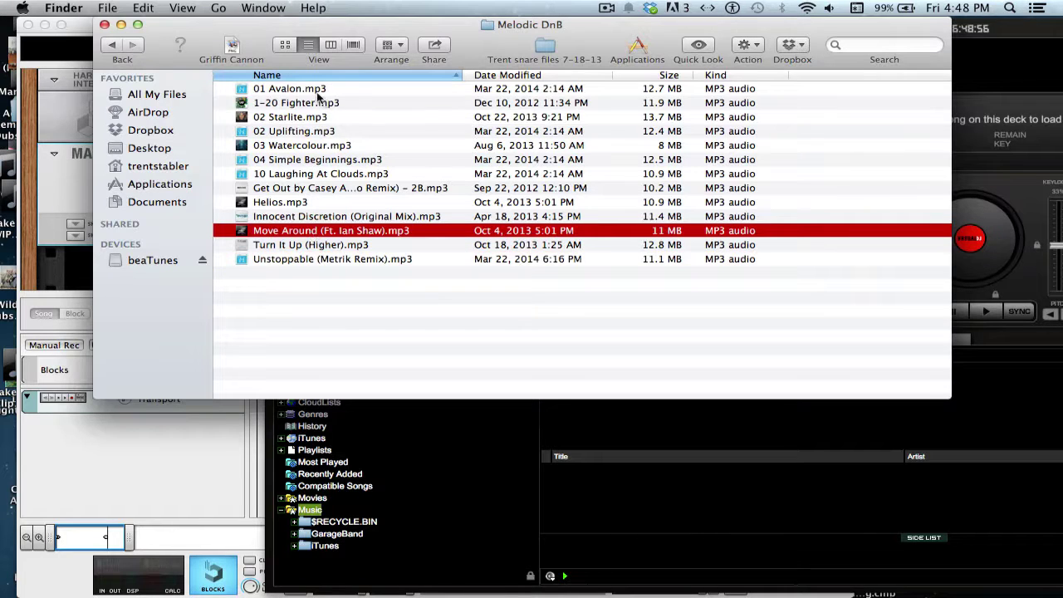
{"action": "left_click", "coordinate": [327, 260]}
{"action": "left_click_drag", "start_coordinate": [338, 39], "coordinate": [152, 37]}
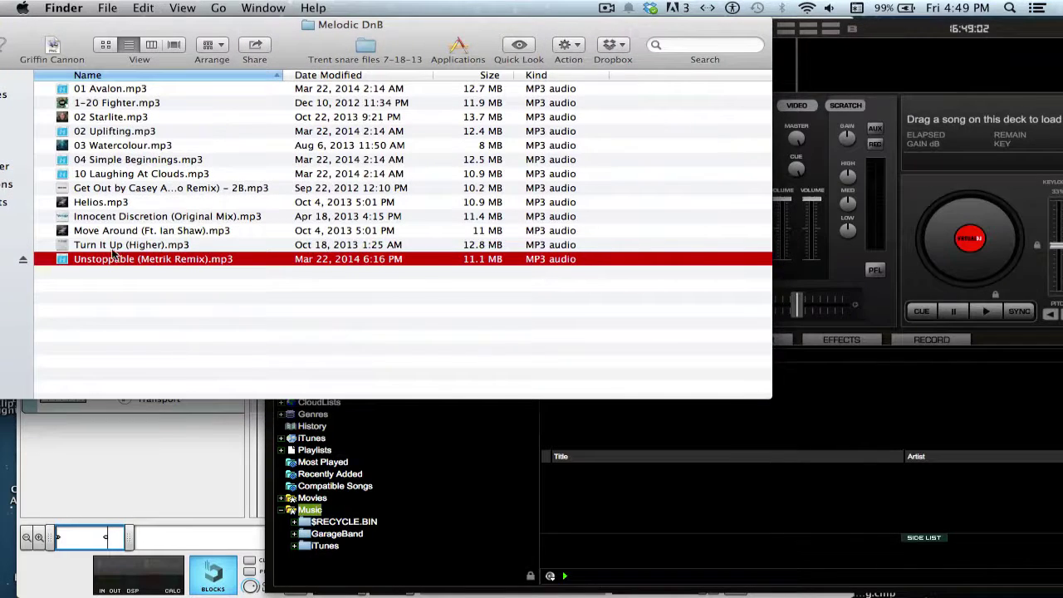
{"action": "left_click_drag", "start_coordinate": [268, 25], "coordinate": [550, 277]}
{"action": "left_click_drag", "start_coordinate": [403, 507], "coordinate": [394, 166]}
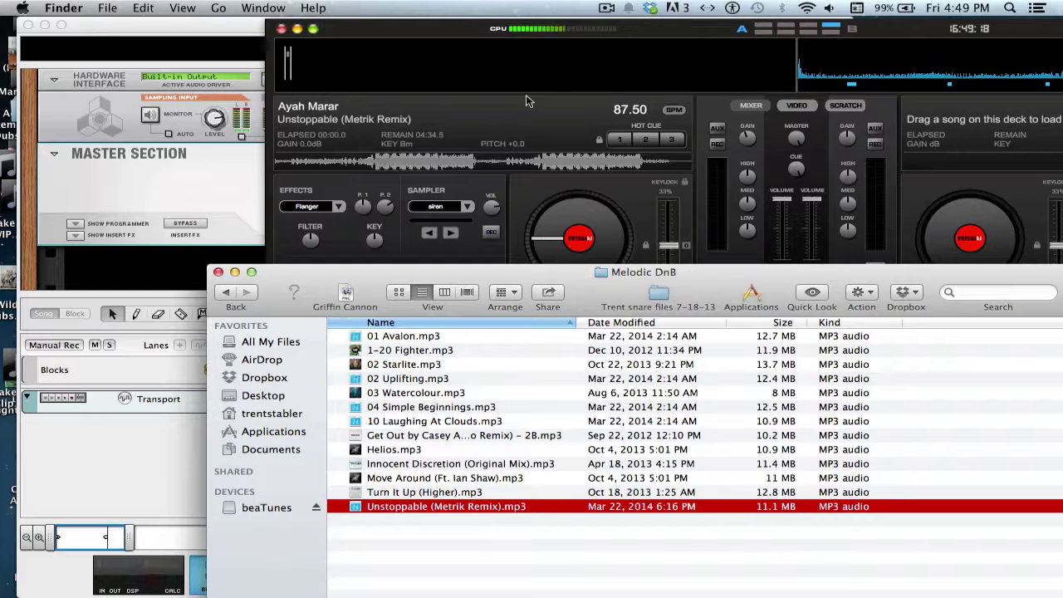
- Minimize the VirtualDJ and Finder windows and return to the untitled song in Reason
{"action": "left_click_drag", "start_coordinate": [684, 30], "coordinate": [576, 31]}
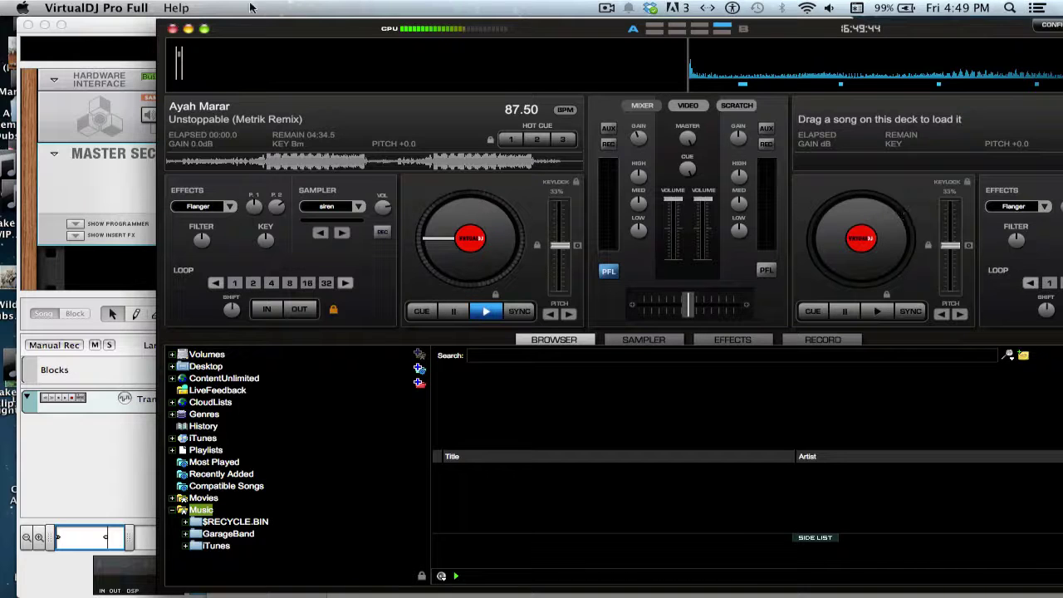
{"action": "left_click", "coordinate": [189, 29]}
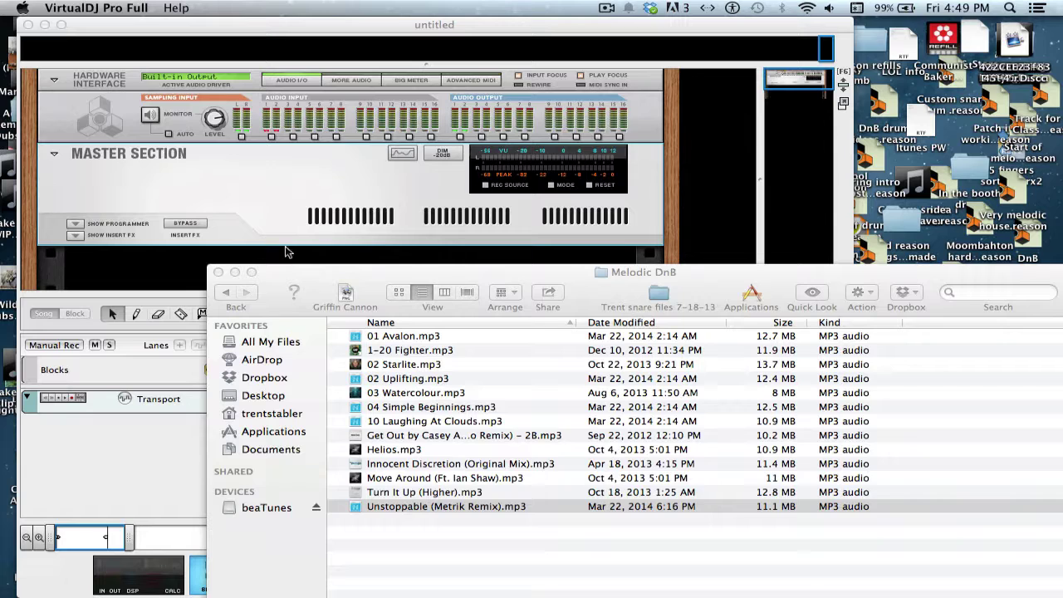
{"action": "left_click", "coordinate": [235, 271]}
{"action": "left_click", "coordinate": [213, 30]}
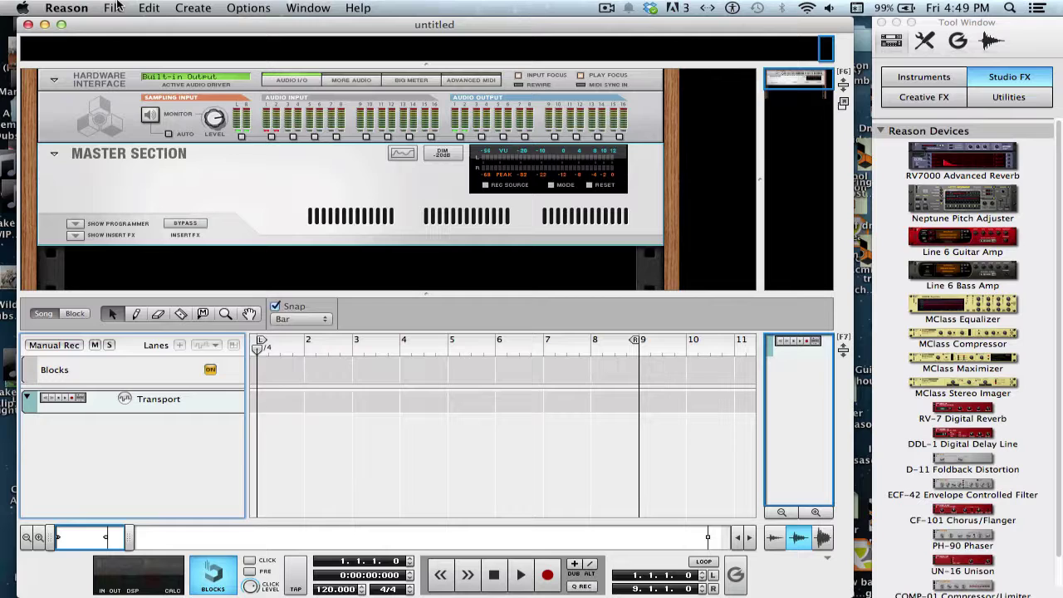
- Set the song tempo to 175 BPM
{"action": "left_click", "coordinate": [116, 6]}
{"action": "left_click", "coordinate": [116, 6]}
{"action": "left_click", "coordinate": [273, 357]}
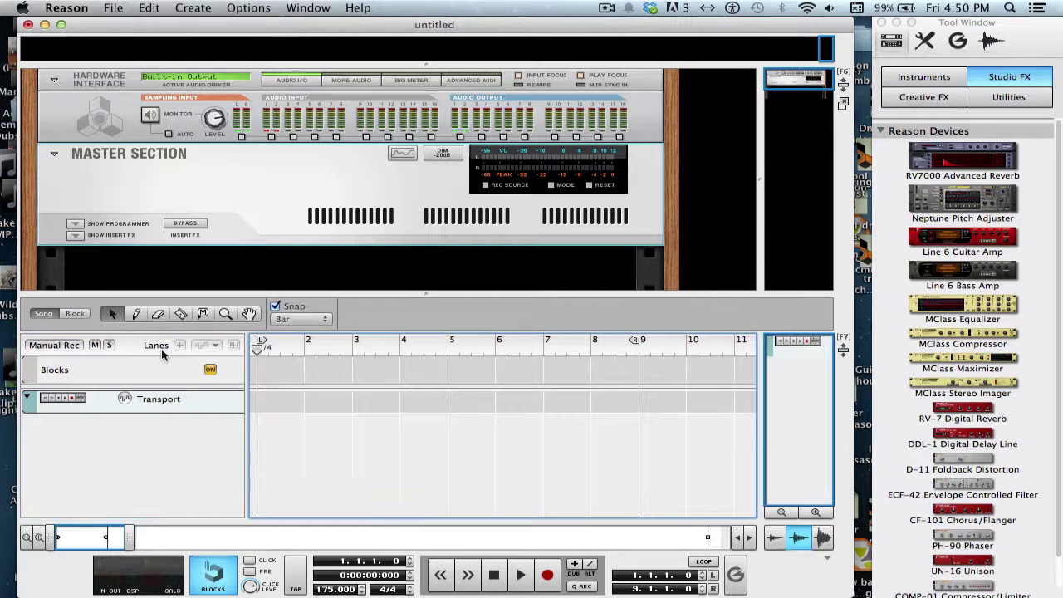
{"action": "left_click", "coordinate": [109, 8]}
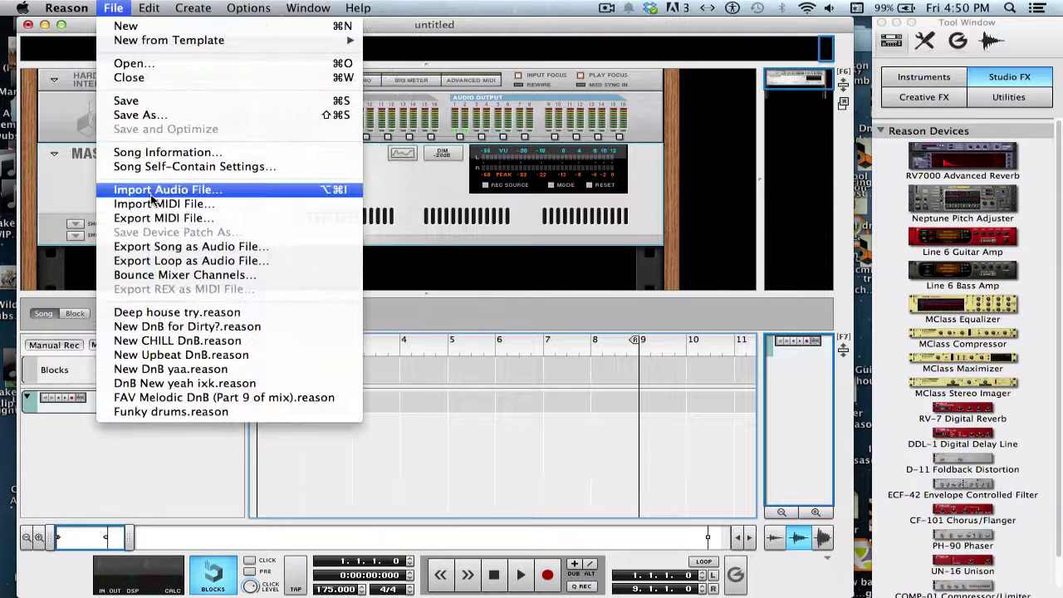
{"action": "left_click", "coordinate": [152, 193]}
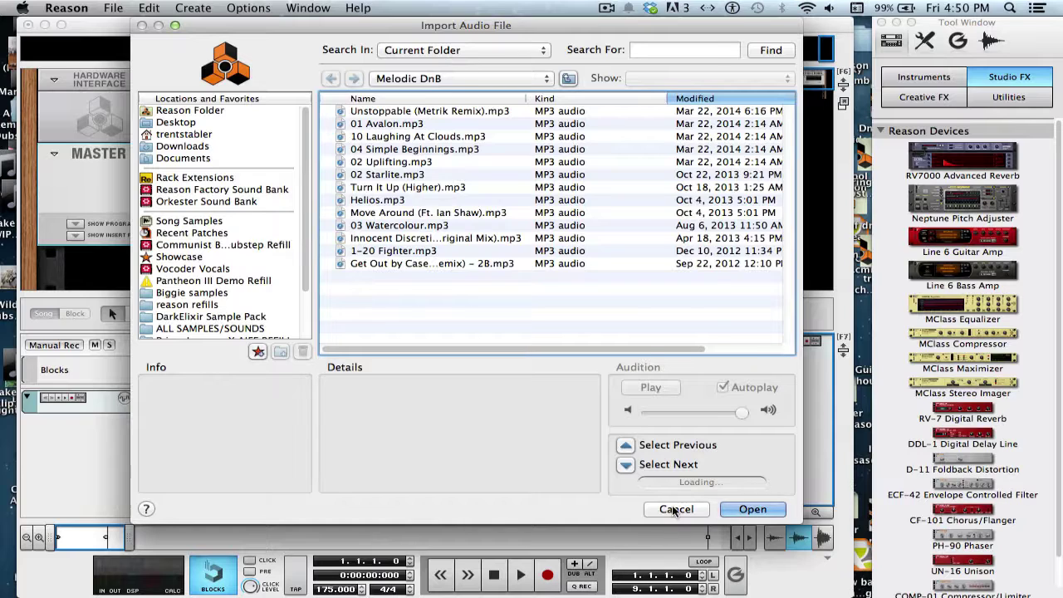
{"action": "left_click", "coordinate": [676, 506]}
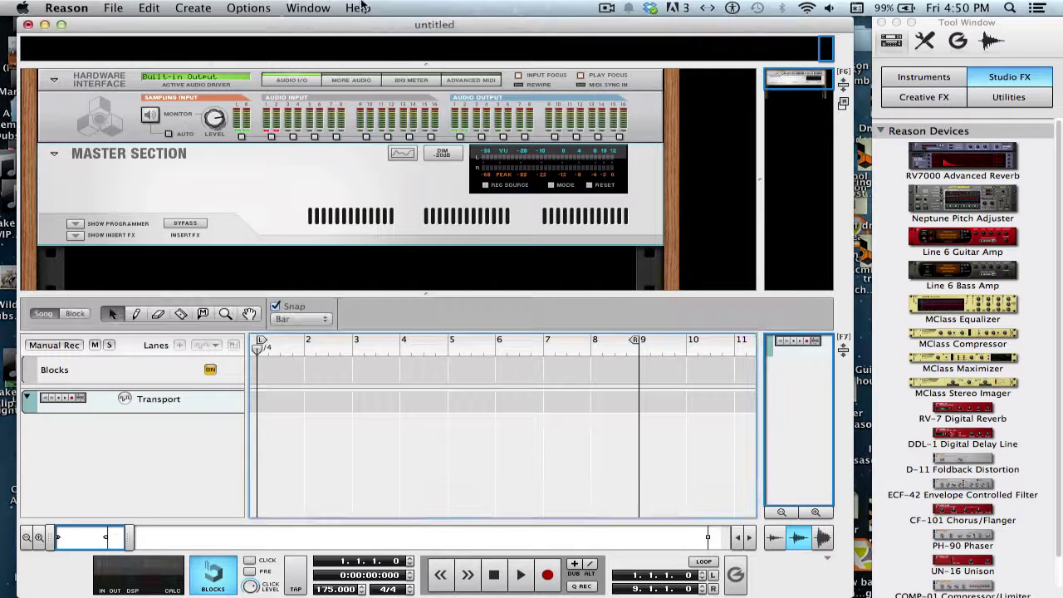
- Create a new audio track in the song and bring it into view in the rack
{"action": "left_click", "coordinate": [191, 8]}
{"action": "left_click", "coordinate": [203, 25]}
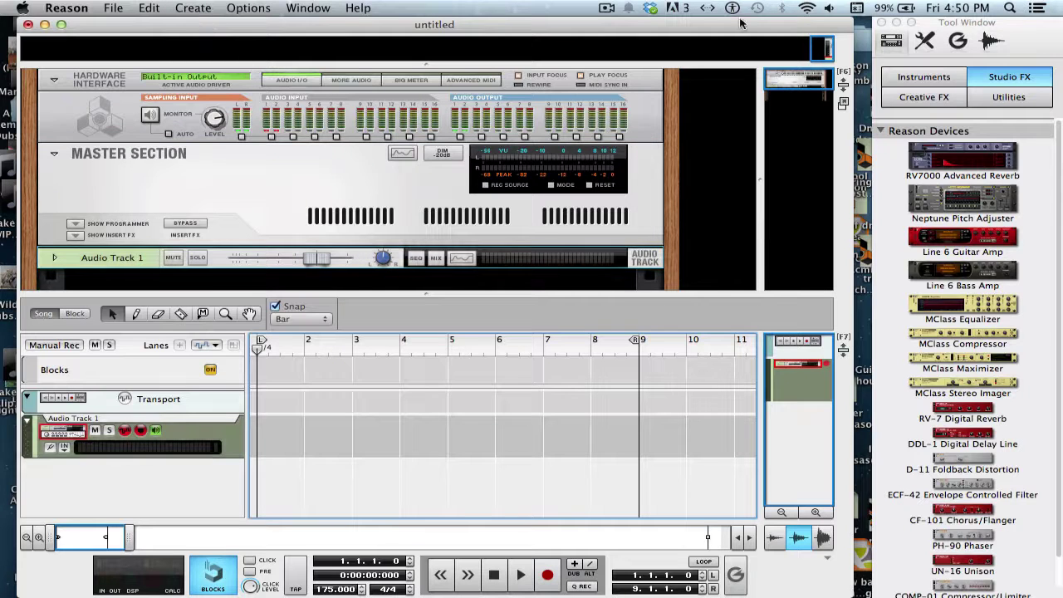
{"action": "left_click_drag", "start_coordinate": [804, 79], "coordinate": [804, 98]}
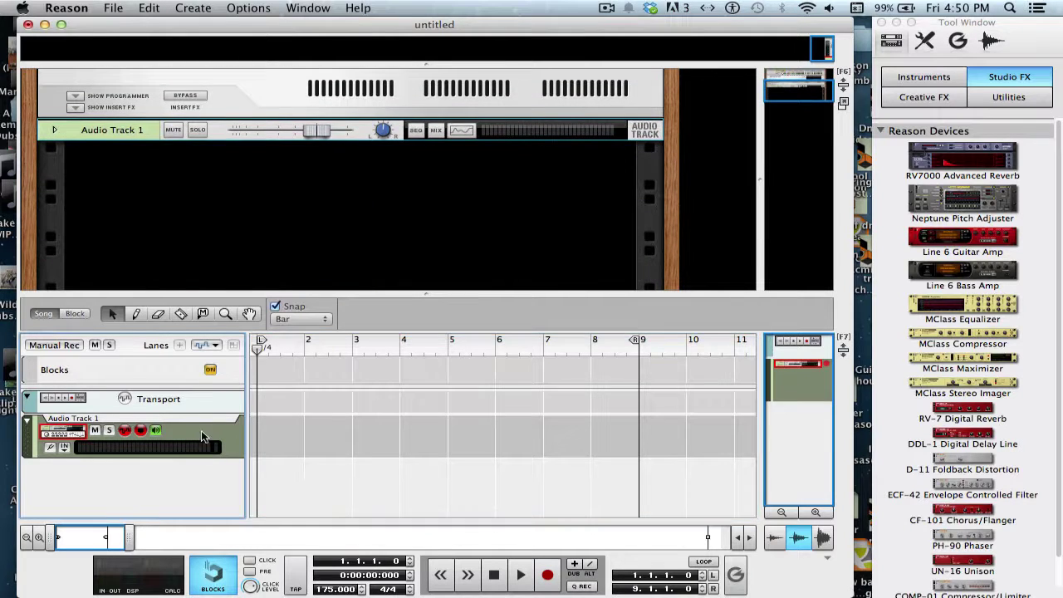
- Import Unstoppable (Metrik Remix).mp3 from the Melodic DnB folder onto the new audio track
{"action": "left_click", "coordinate": [114, 8]}
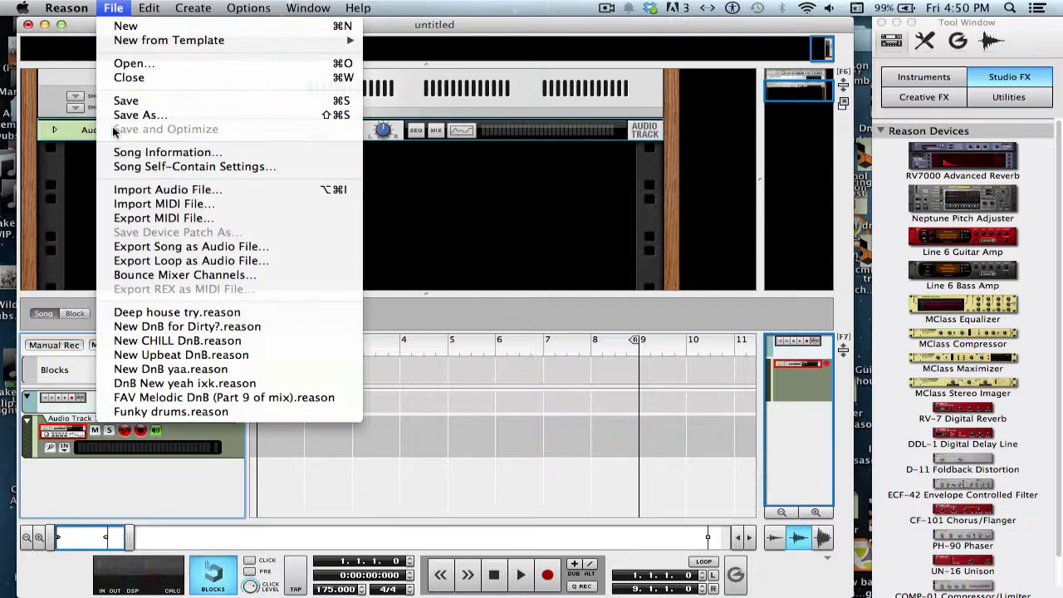
{"action": "left_click", "coordinate": [137, 191]}
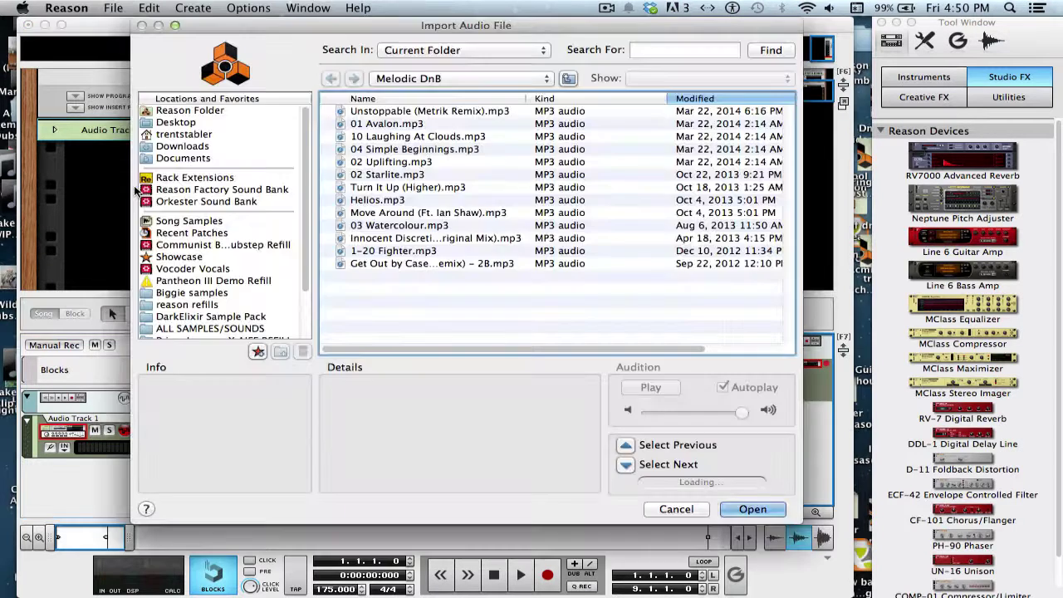
{"action": "key", "text": "Escape"}
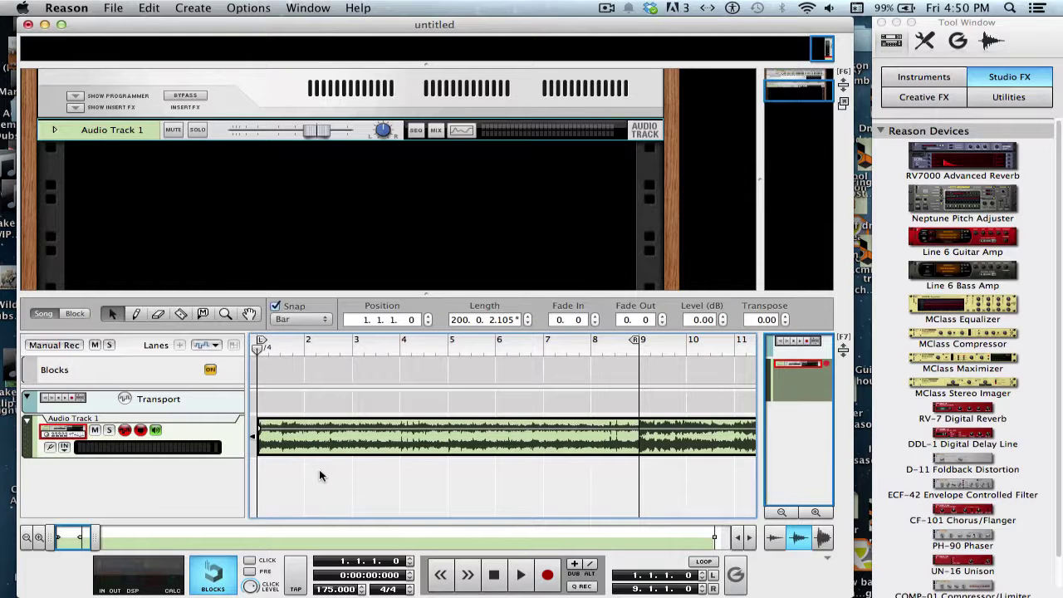
- Play the opening bars of the imported clip and return the song position to the start
{"action": "key", "text": "space"}
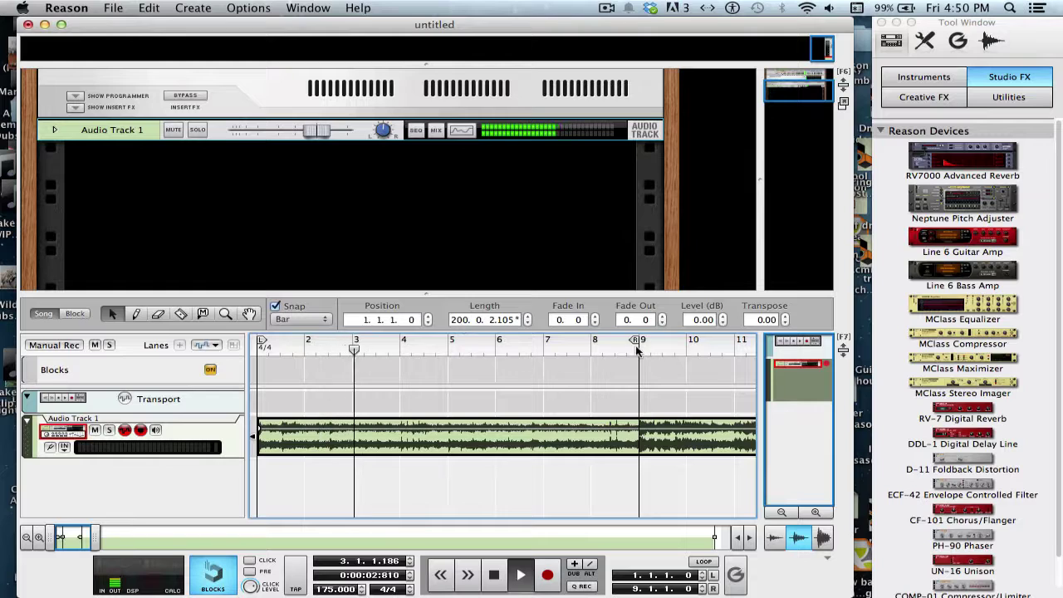
{"action": "key", "text": "space"}
{"action": "key", "text": "Home"}
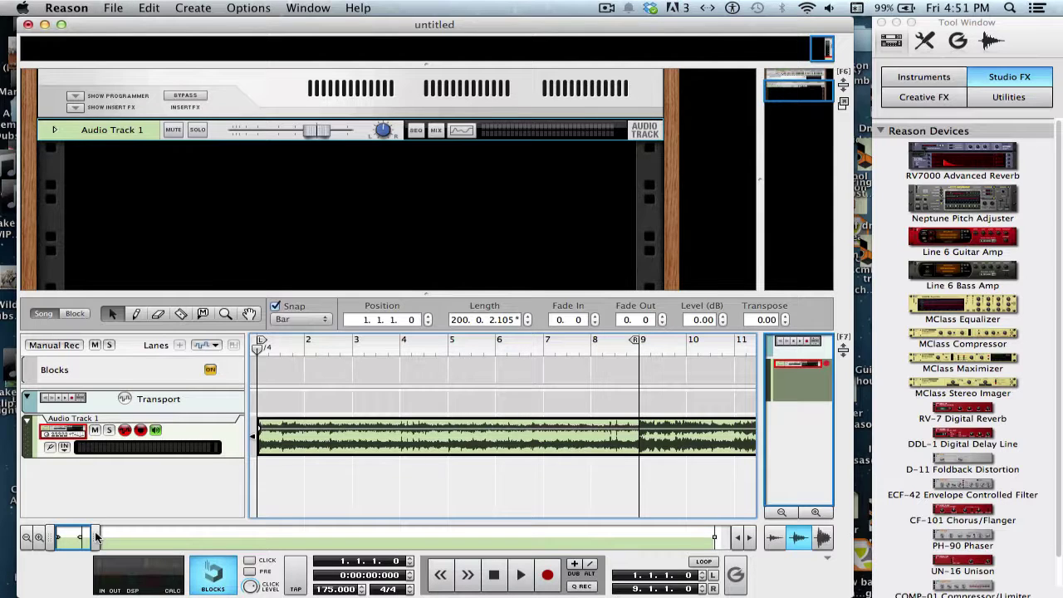
- Examine closely where the first sound in the clip's waveform falls relative to the start of bar 1
{"action": "left_click", "coordinate": [31, 538]}
{"action": "left_click", "coordinate": [32, 538]}
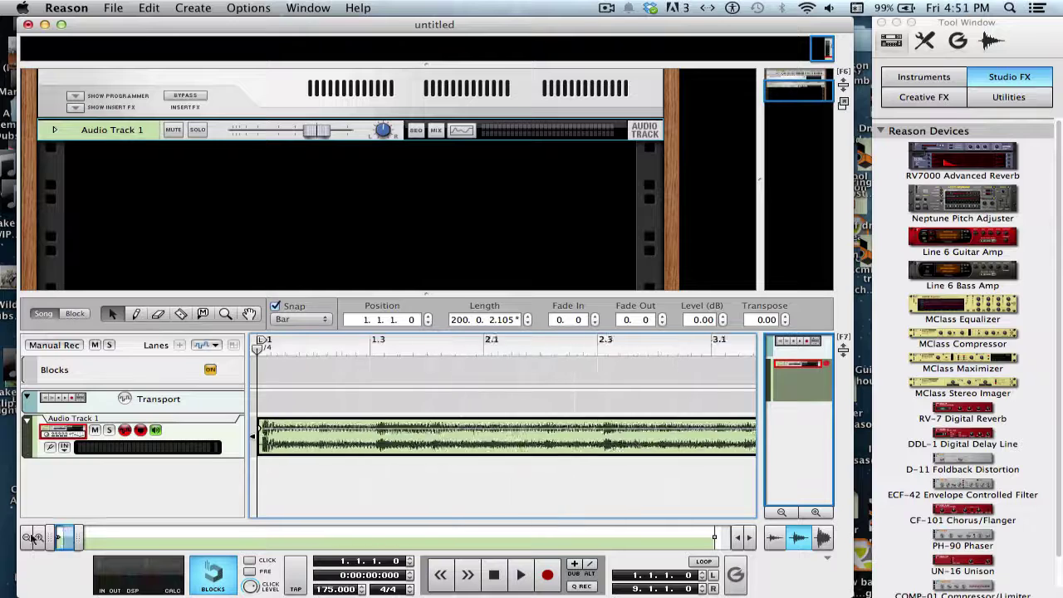
{"action": "left_click", "coordinate": [31, 538]}
{"action": "left_click", "coordinate": [32, 538]}
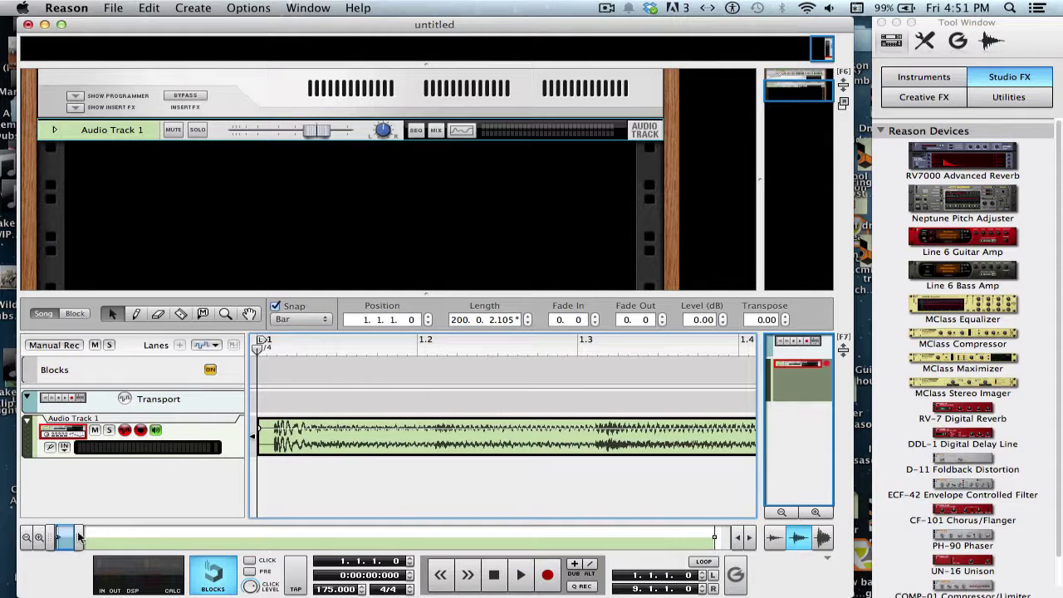
{"action": "left_click", "coordinate": [32, 538]}
{"action": "left_click", "coordinate": [32, 538]}
{"action": "left_click", "coordinate": [31, 538]}
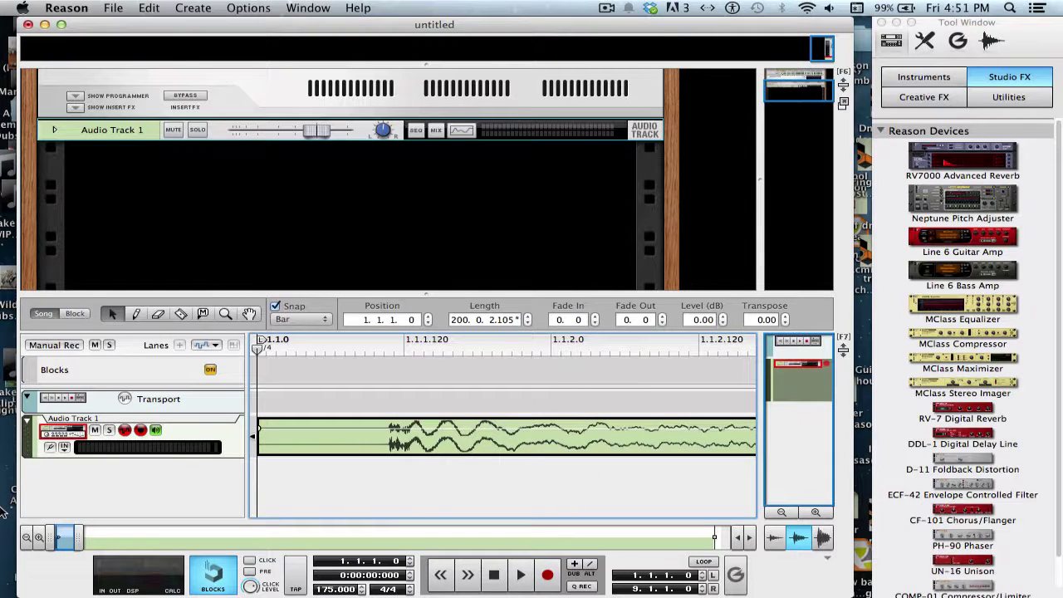
{"action": "mouse_move", "coordinate": [82, 536]}
{"action": "left_mouse_down"}
{"action": "mouse_move", "coordinate": [407, 538]}
{"action": "mouse_move", "coordinate": [82, 539]}
{"action": "left_mouse_up"}
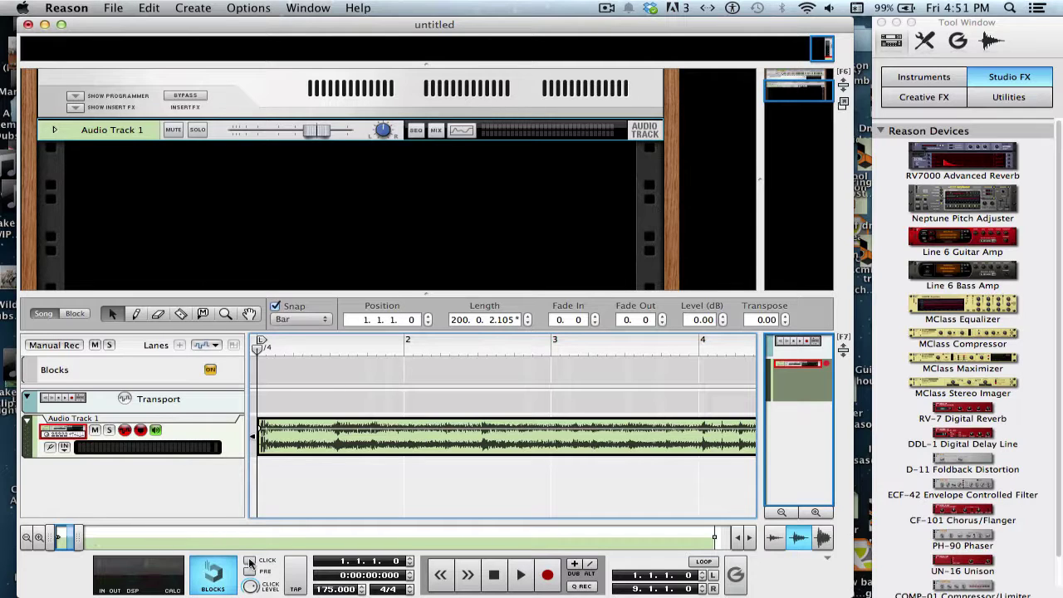
- Turn on the metronome click and play the clip from the start to check its timing
{"action": "key", "text": "space"}
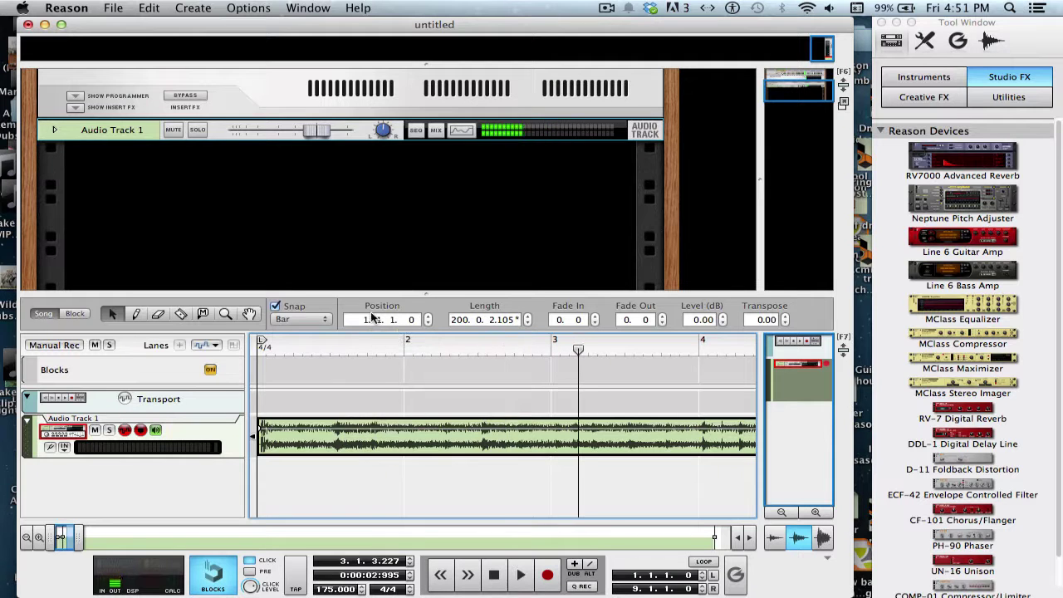
{"action": "key", "text": "space"}
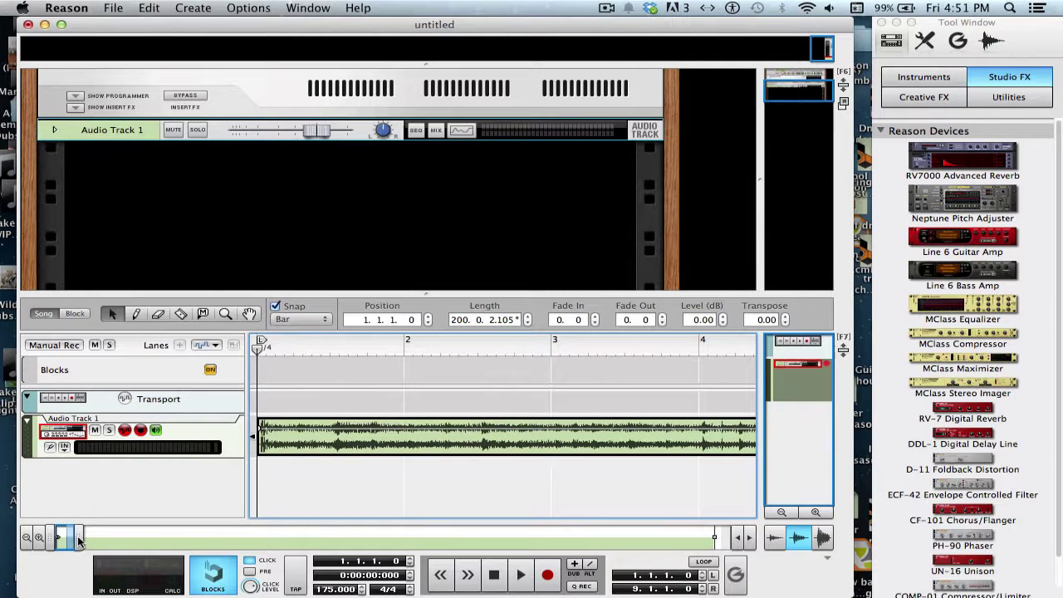
- Turn off Snap, trim the silence before the first sound of the clip, and move the clip back to the start of bar 1
{"action": "left_click_drag", "start_coordinate": [79, 538], "coordinate": [4, 515]}
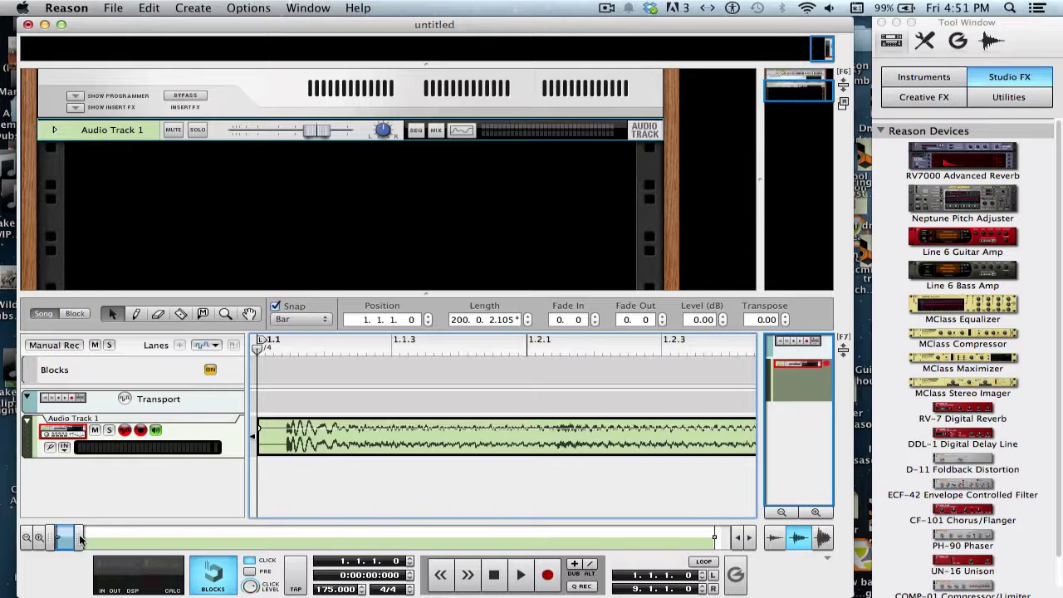
{"action": "left_click_drag", "start_coordinate": [80, 540], "coordinate": [3, 530]}
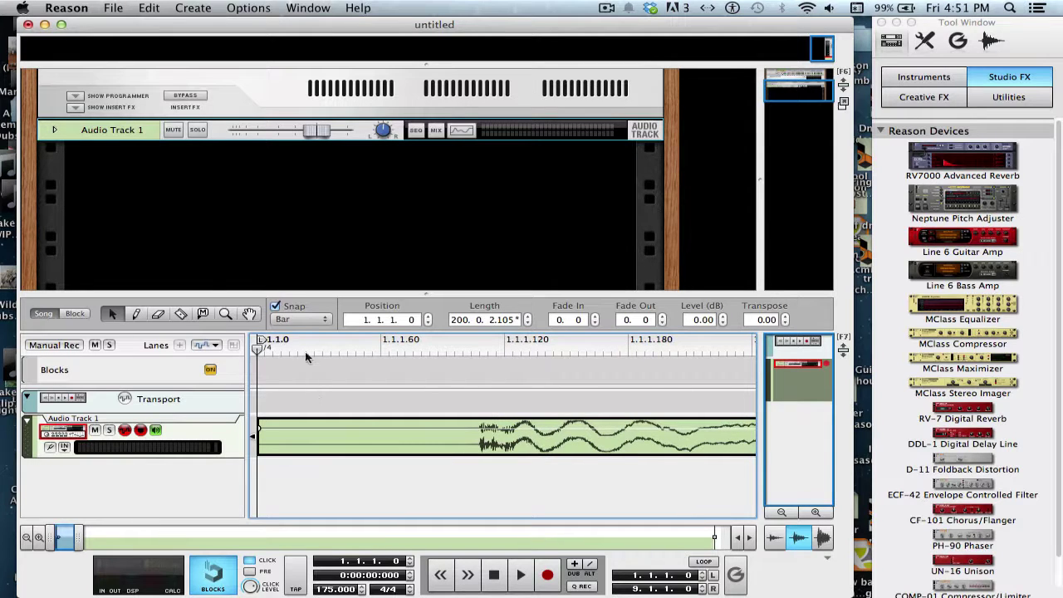
{"action": "left_click", "coordinate": [275, 306]}
{"action": "left_click_drag", "start_coordinate": [252, 437], "coordinate": [471, 452]}
{"action": "left_click_drag", "start_coordinate": [575, 438], "coordinate": [214, 439]}
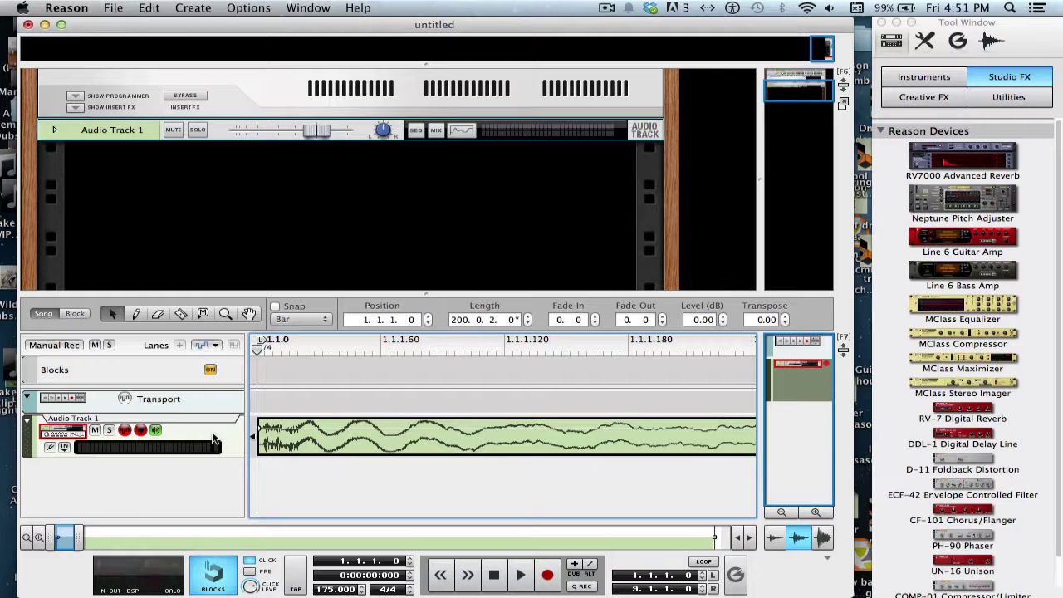
- Trim the remaining silence exactly to the first waveform peak and realign the clip's start to position 1.1.1.0
{"action": "left_click", "coordinate": [41, 538]}
{"action": "left_click", "coordinate": [39, 537]}
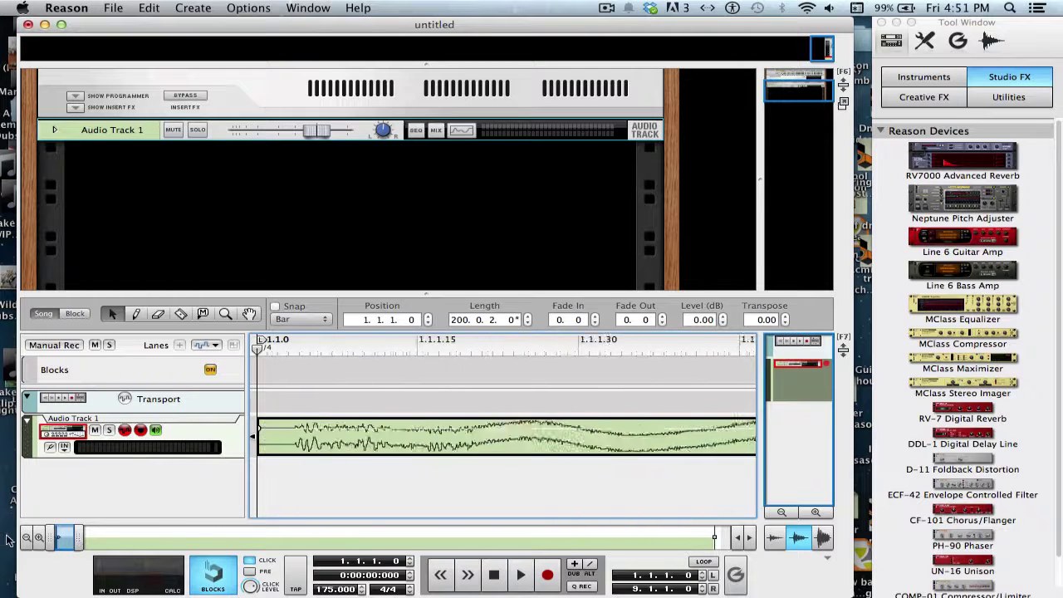
{"action": "left_click", "coordinate": [39, 537]}
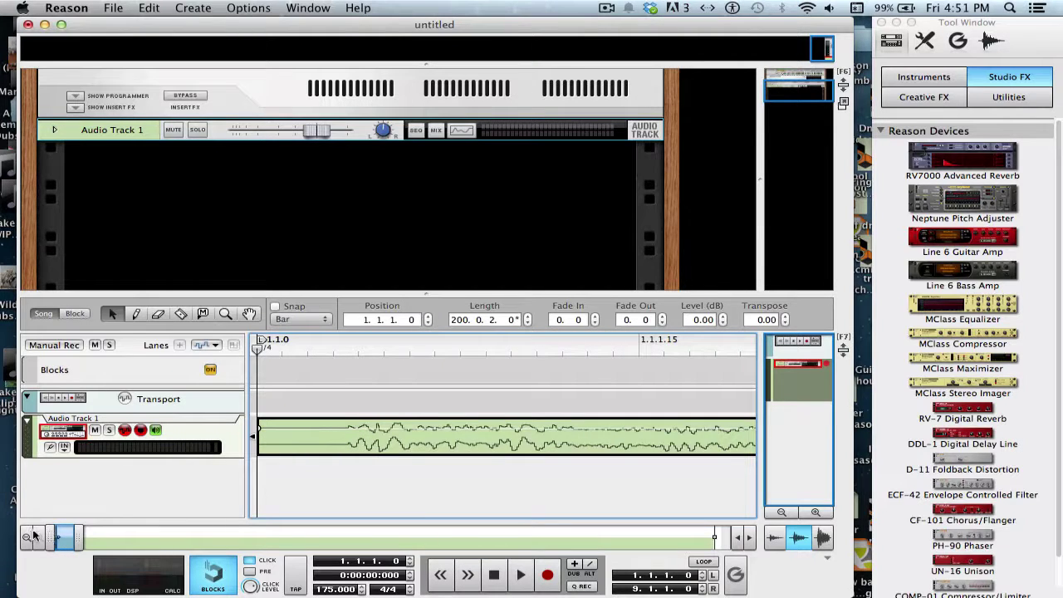
{"action": "left_click_drag", "start_coordinate": [257, 437], "coordinate": [349, 451]}
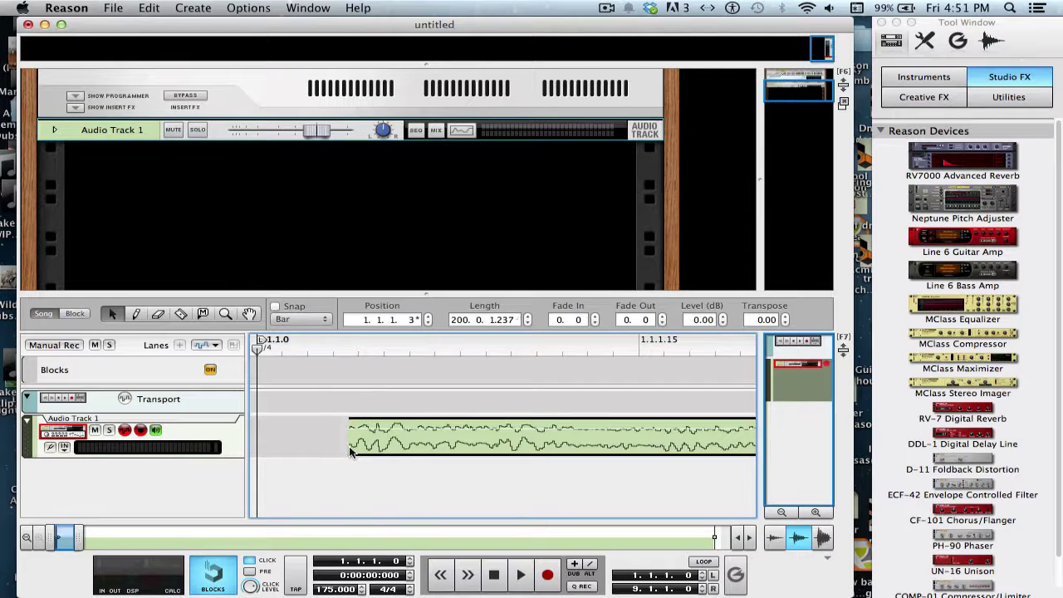
{"action": "left_click_drag", "start_coordinate": [472, 432], "coordinate": [299, 429]}
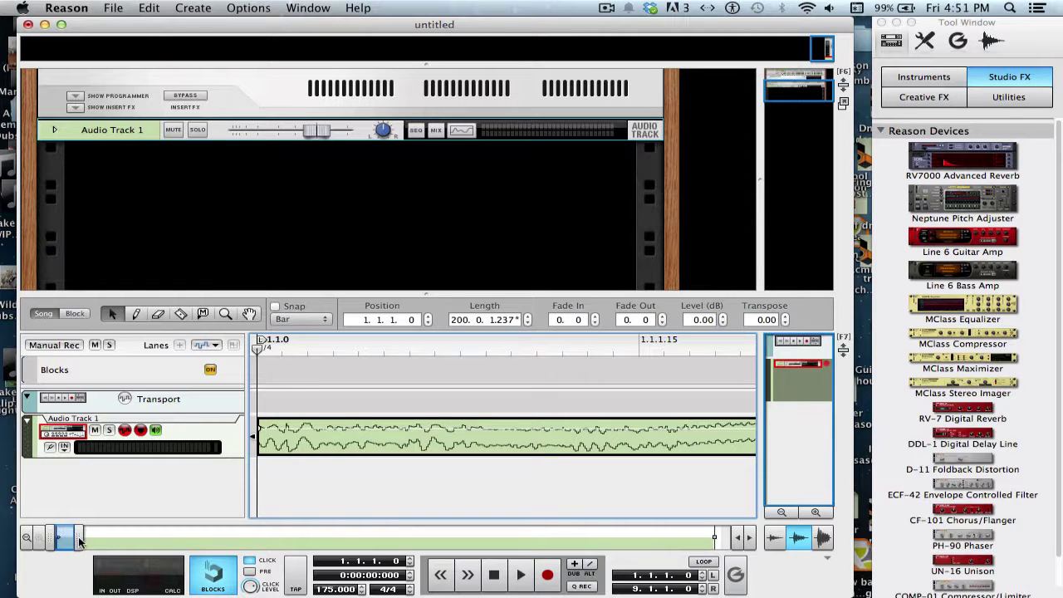
- Turn Snap back on and play the first four bars against the metronome click to check the alignment
{"action": "left_click_drag", "start_coordinate": [79, 541], "coordinate": [357, 538]}
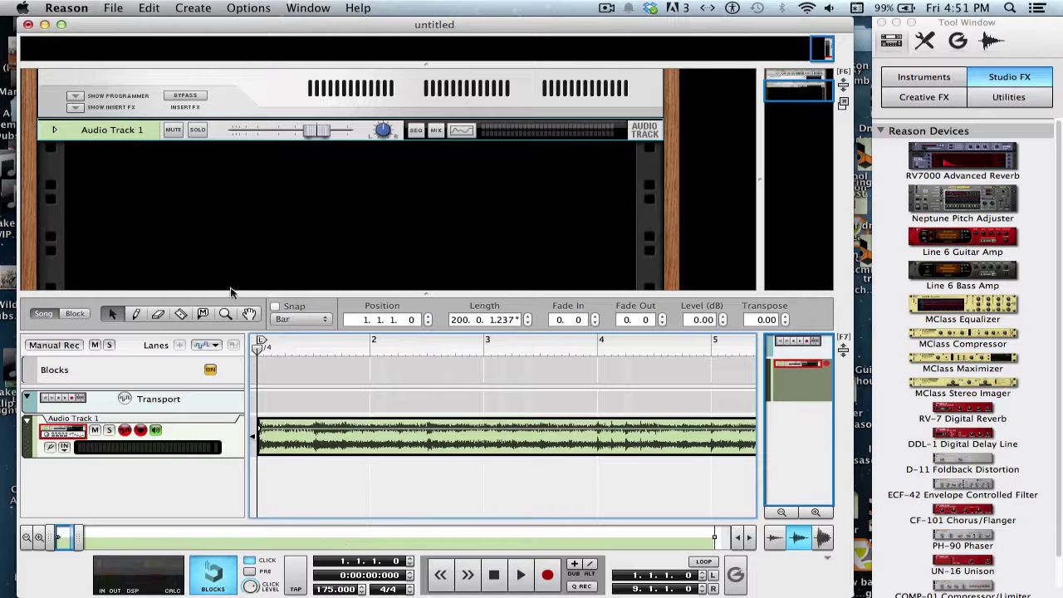
{"action": "left_click", "coordinate": [275, 306]}
{"action": "key", "text": "space"}
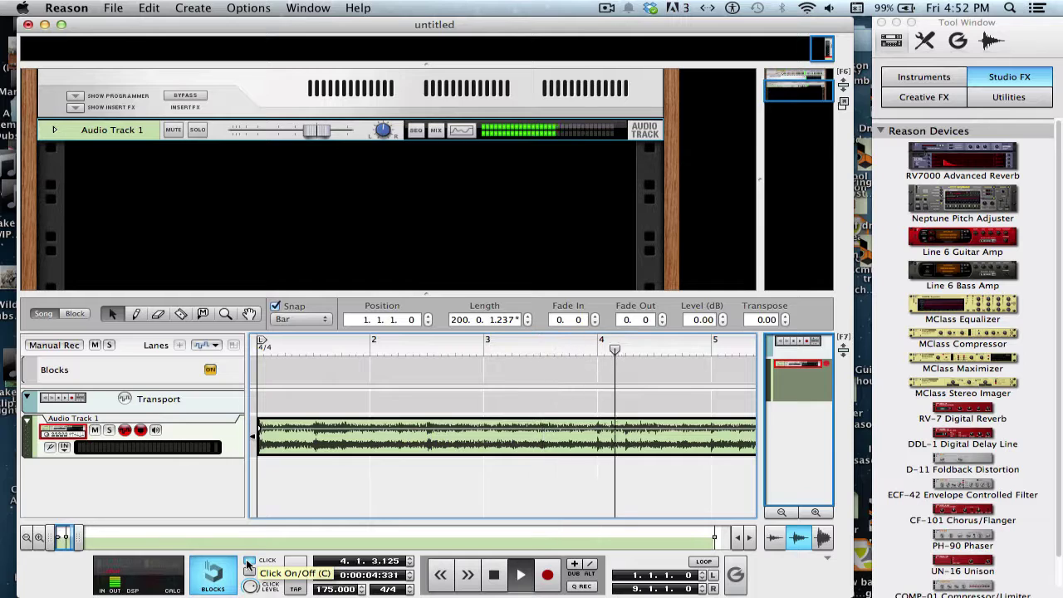
{"action": "key", "text": "space"}
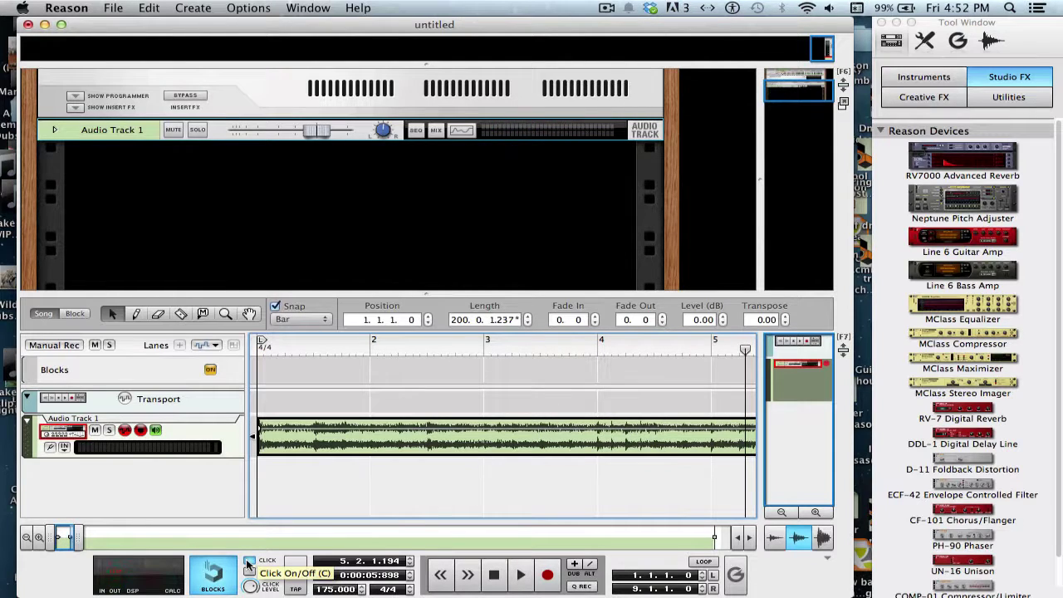
- Turn off the metronome click and play the track from around bar 32 to check its timing against the bars
{"action": "key", "text": "super+Left"}
{"action": "key", "text": "super+Left"}
{"action": "key", "text": "super+Left"}
{"action": "key", "text": "super+Left"}
{"action": "key", "text": "super+Left"}
{"action": "key", "text": "super+Left"}
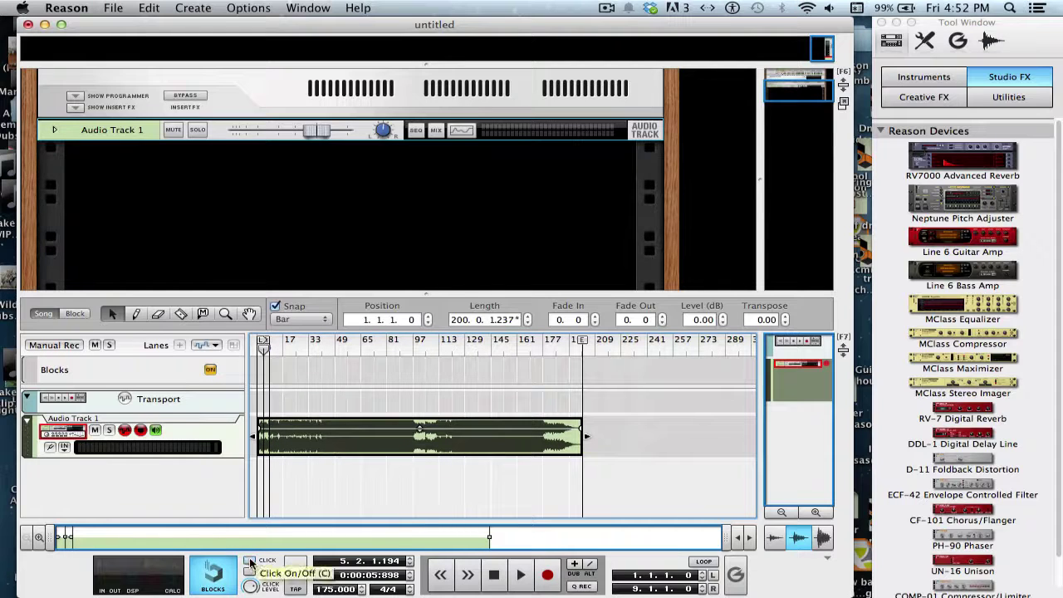
{"action": "key", "text": "space"}
{"action": "left_click", "coordinate": [307, 346]}
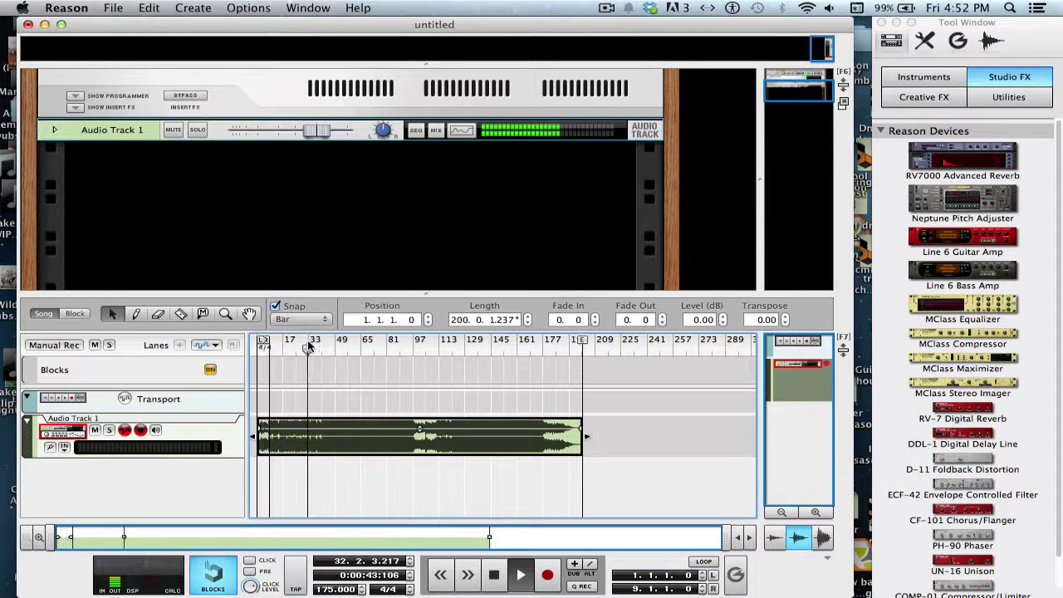
{"action": "left_click", "coordinate": [315, 347]}
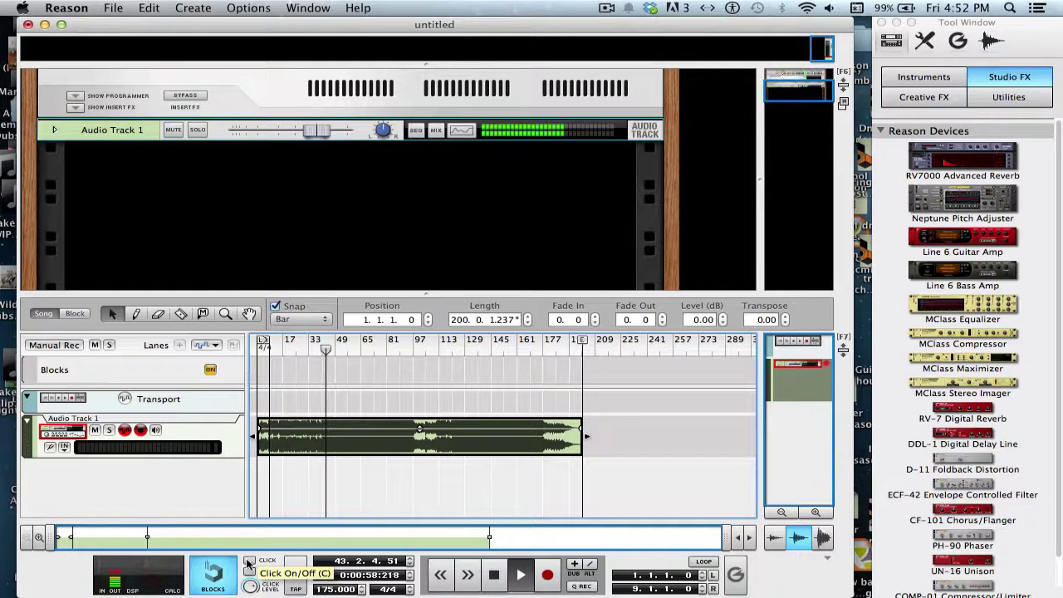
{"action": "left_click_drag", "start_coordinate": [724, 542], "coordinate": [391, 529]}
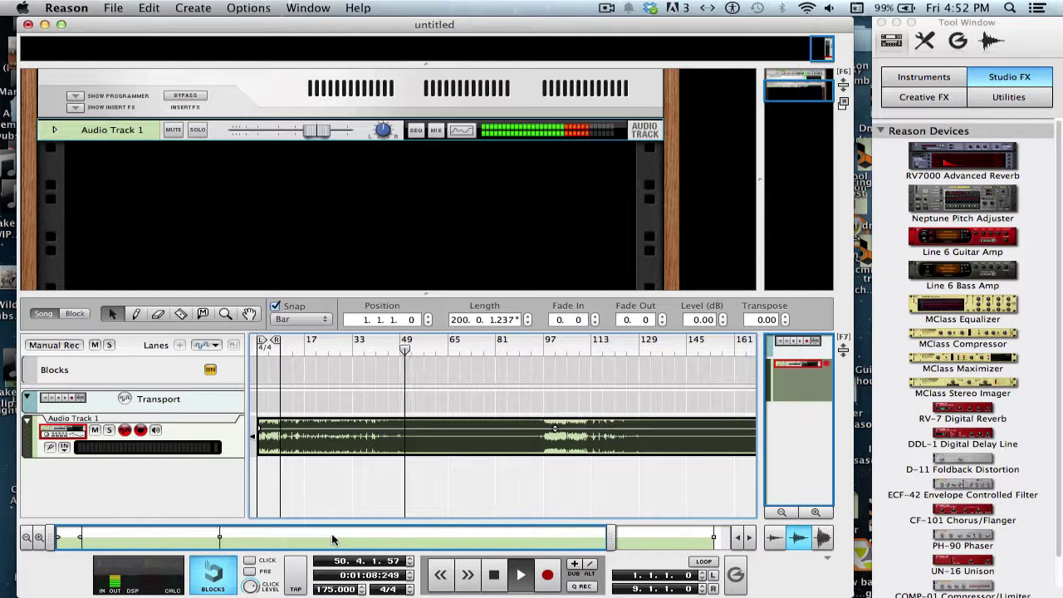
{"action": "key", "text": "space"}
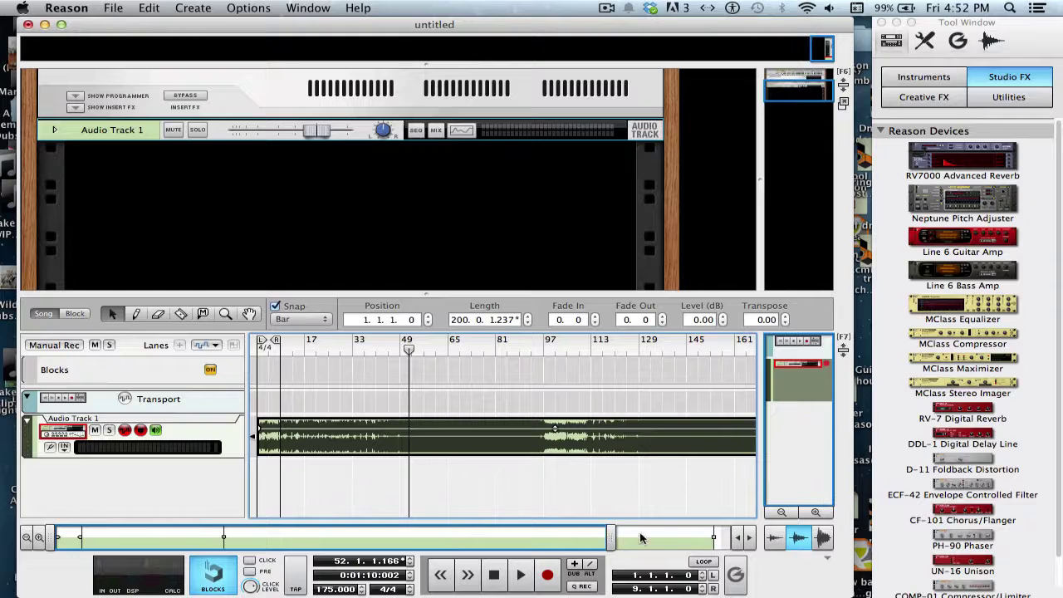
{"action": "left_click_drag", "start_coordinate": [639, 539], "coordinate": [768, 538]}
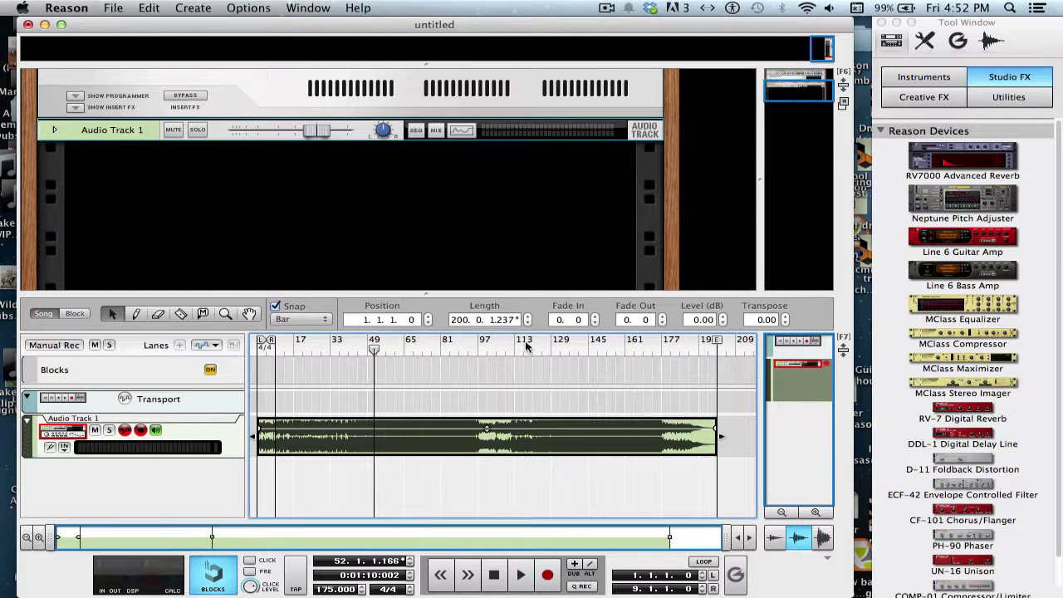
- Play the track briefly from bar 177 and from around bar 160 to check that section changes meet the grid
{"action": "left_click", "coordinate": [661, 348]}
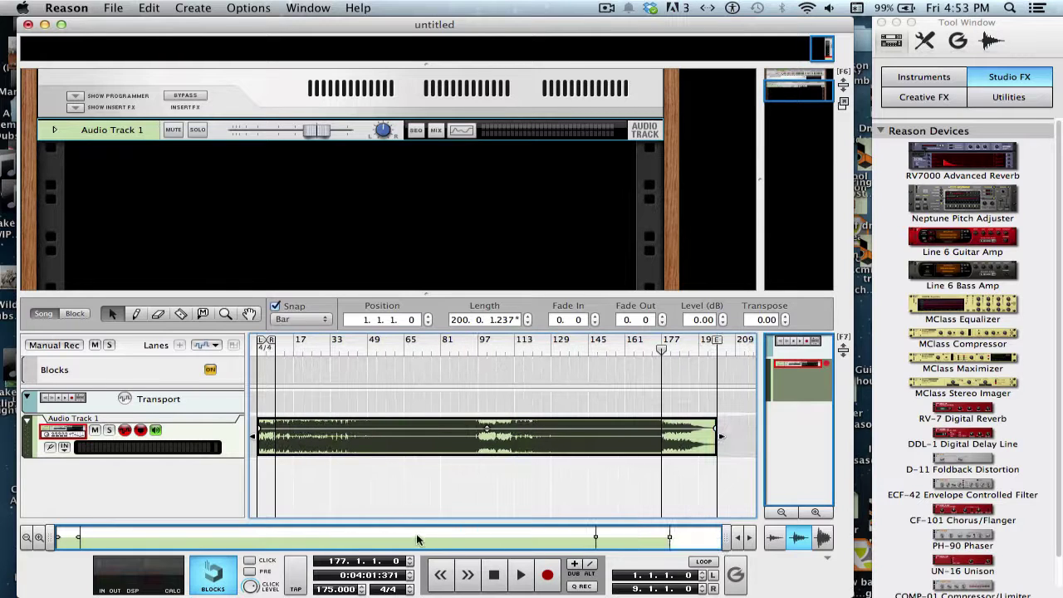
{"action": "left_click", "coordinate": [38, 537]}
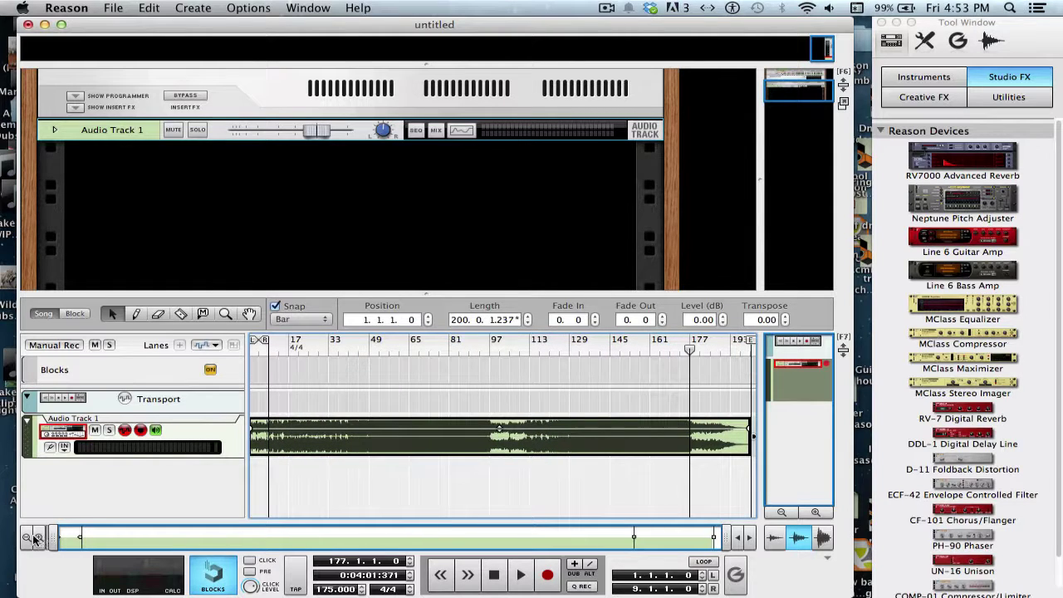
{"action": "left_click_drag", "start_coordinate": [54, 539], "coordinate": [558, 516]}
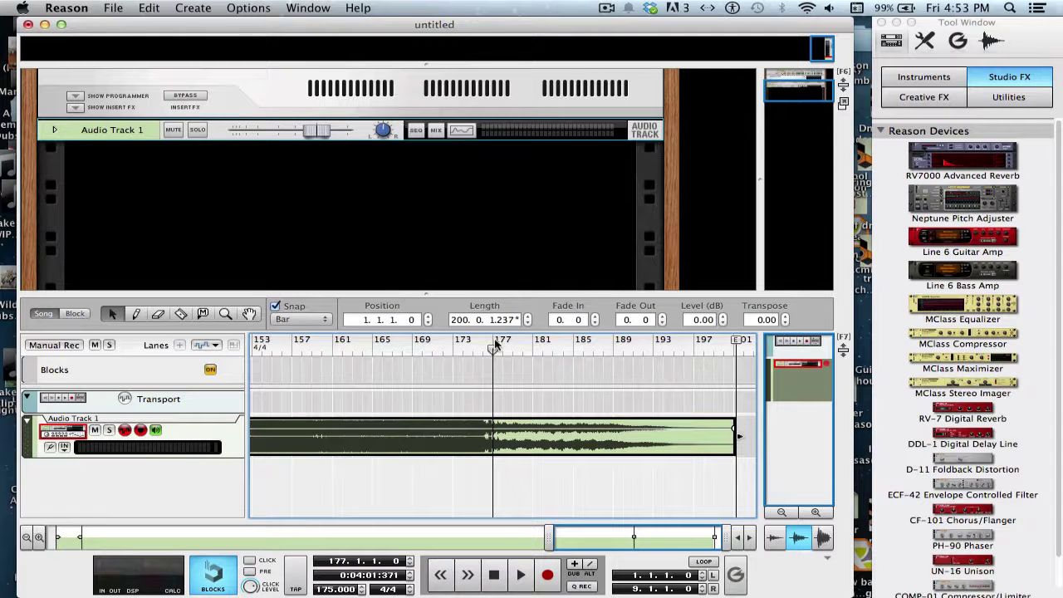
{"action": "key", "text": "space"}
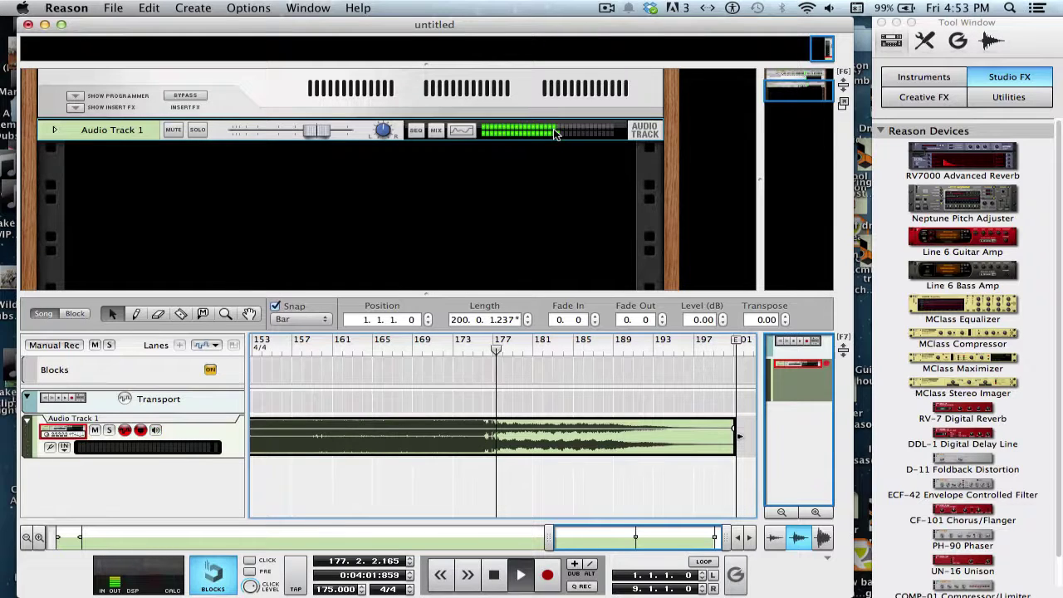
{"action": "left_click", "coordinate": [323, 339]}
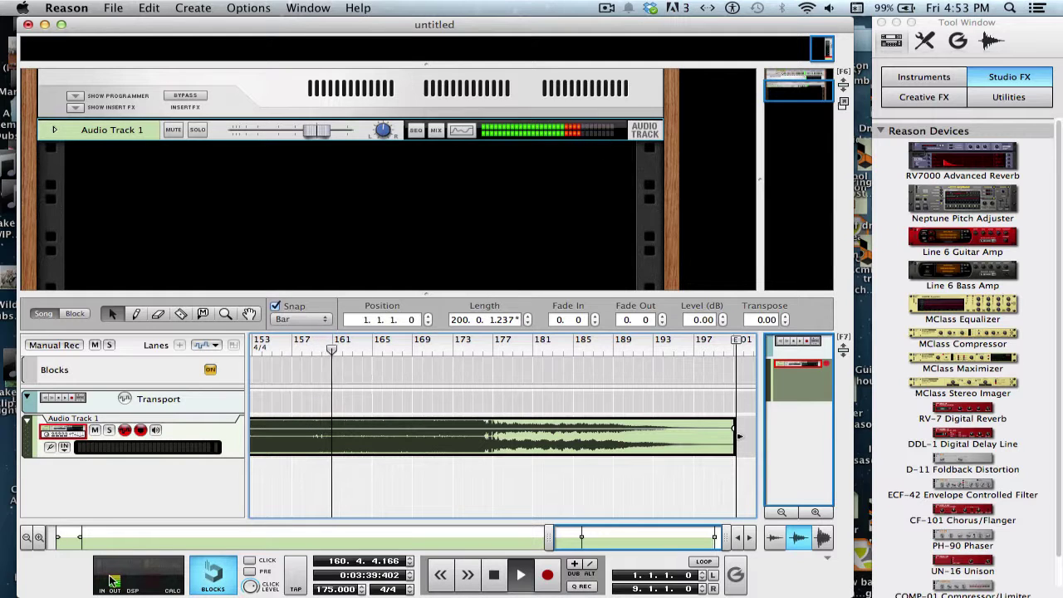
{"action": "key", "text": "space"}
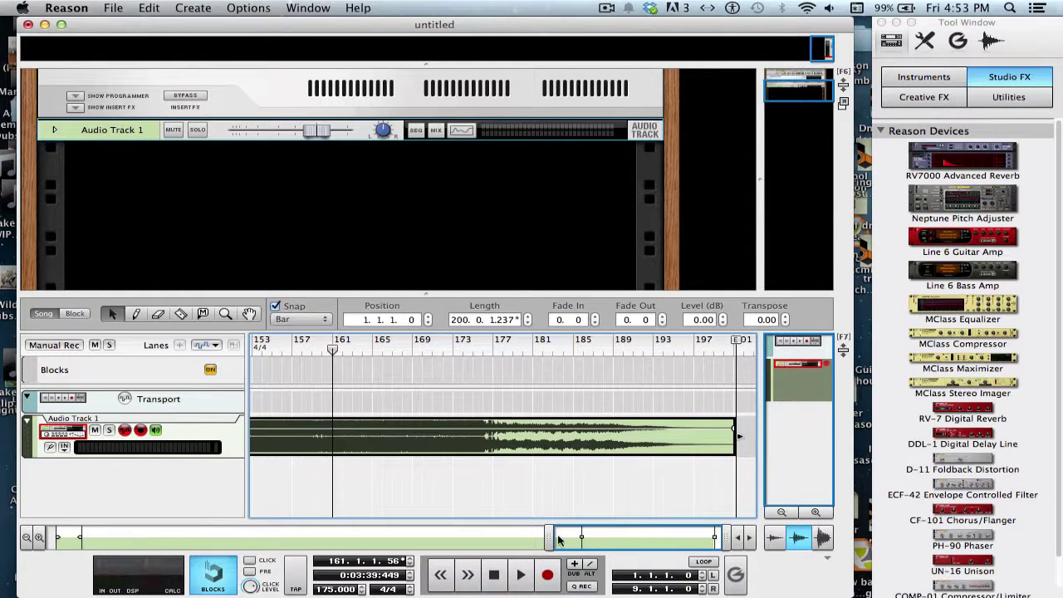
{"action": "left_click_drag", "start_coordinate": [552, 540], "coordinate": [482, 536]}
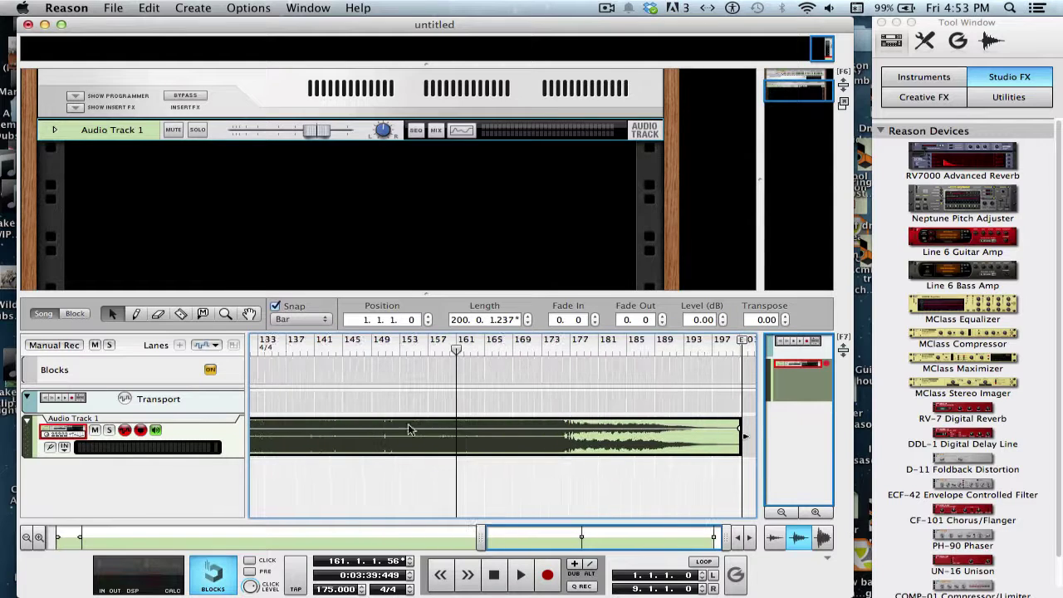
- Try an MClass Maximizer as an insert effect on Audio Track 1 and remove it
{"action": "left_click", "coordinate": [54, 130]}
{"action": "left_click", "coordinate": [74, 160]}
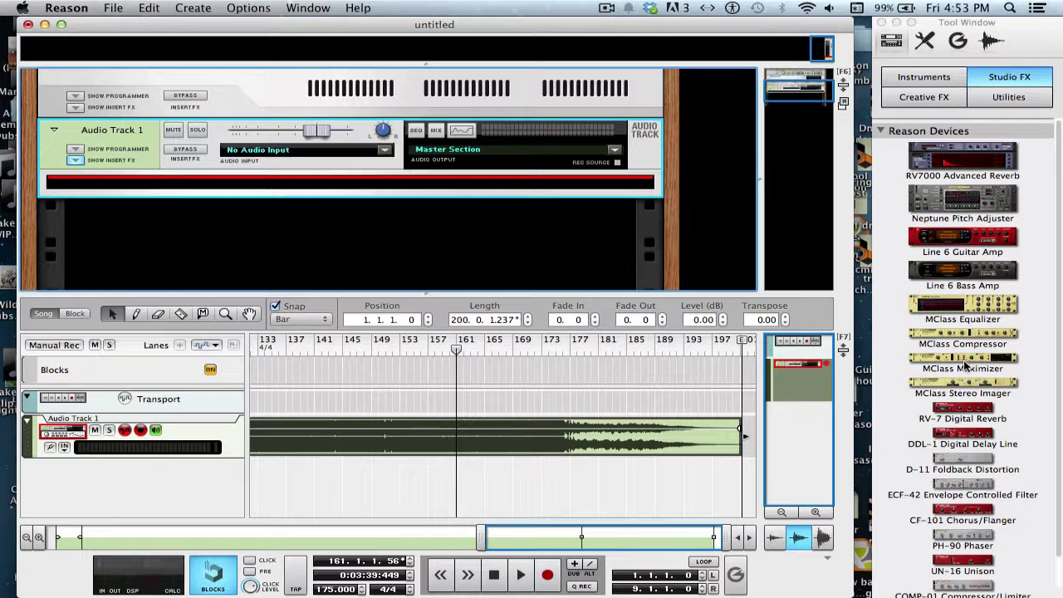
{"action": "left_click_drag", "start_coordinate": [963, 363], "coordinate": [474, 190]}
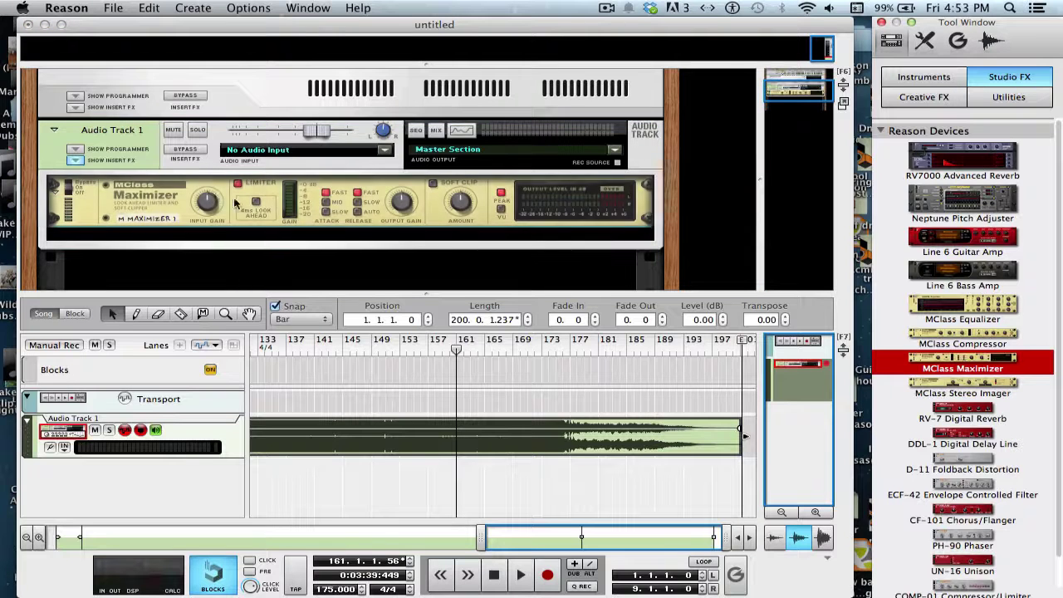
{"action": "left_click", "coordinate": [179, 201]}
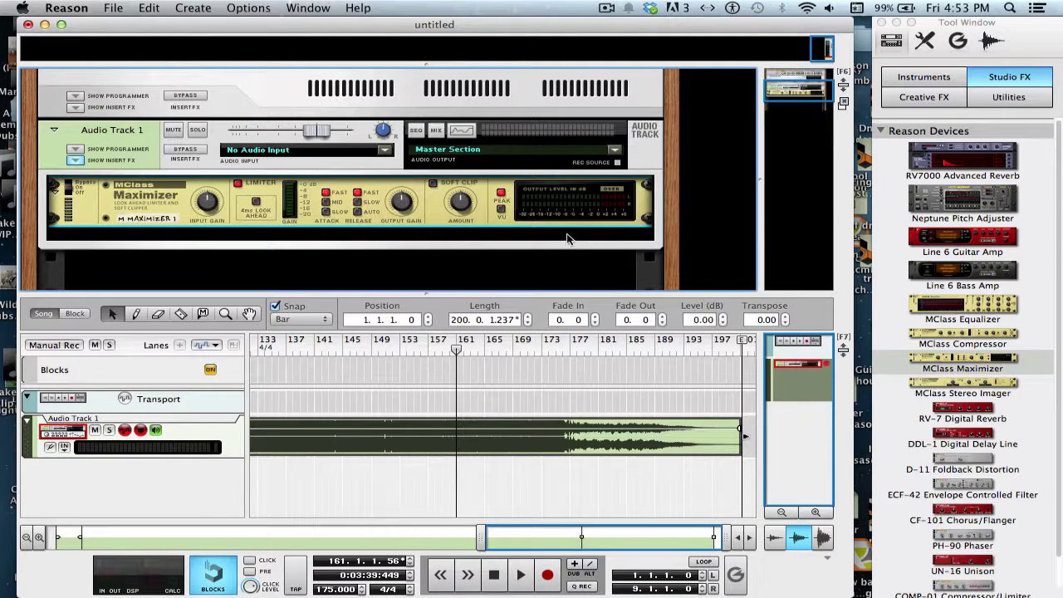
{"action": "key", "text": "Delete"}
{"action": "left_click", "coordinate": [661, 227]}
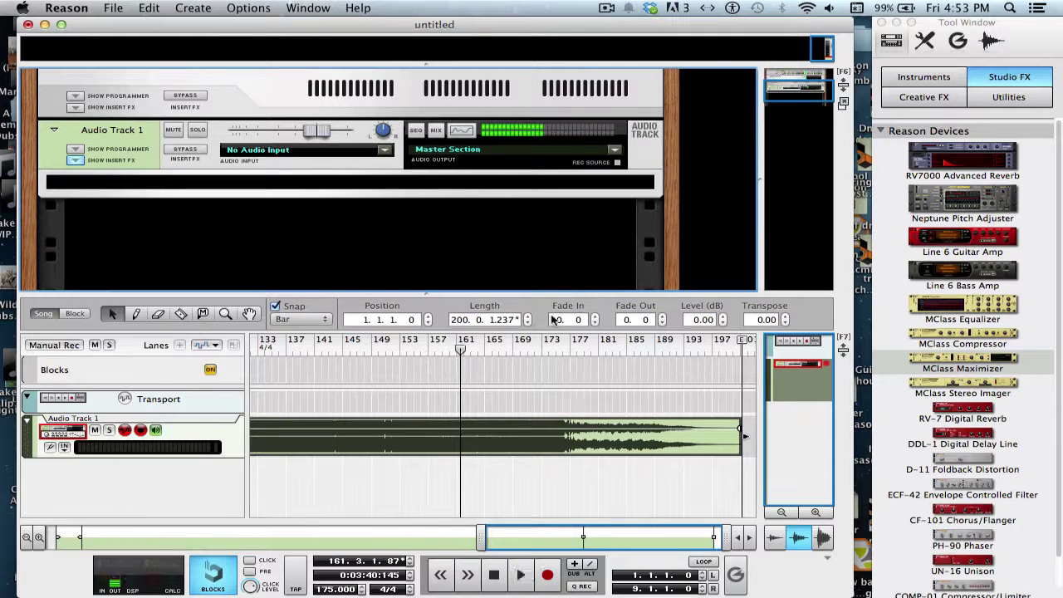
- Play short passages from around bar 171 and from bar 177 to check where the outro begins
{"action": "left_click", "coordinate": [562, 343]}
{"action": "left_click_drag", "start_coordinate": [562, 343], "coordinate": [527, 344]}
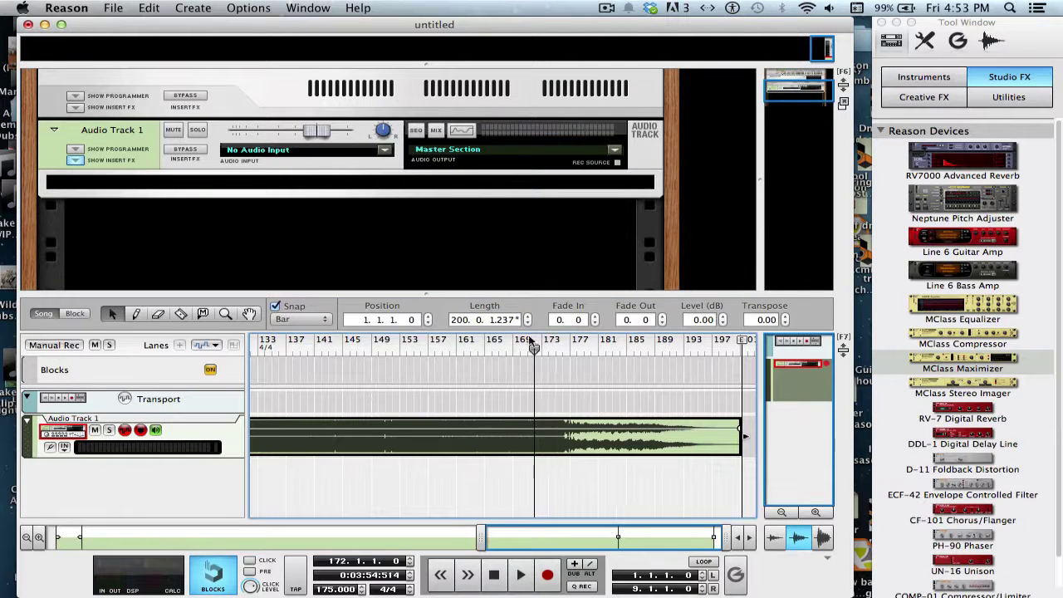
{"action": "key", "text": "space"}
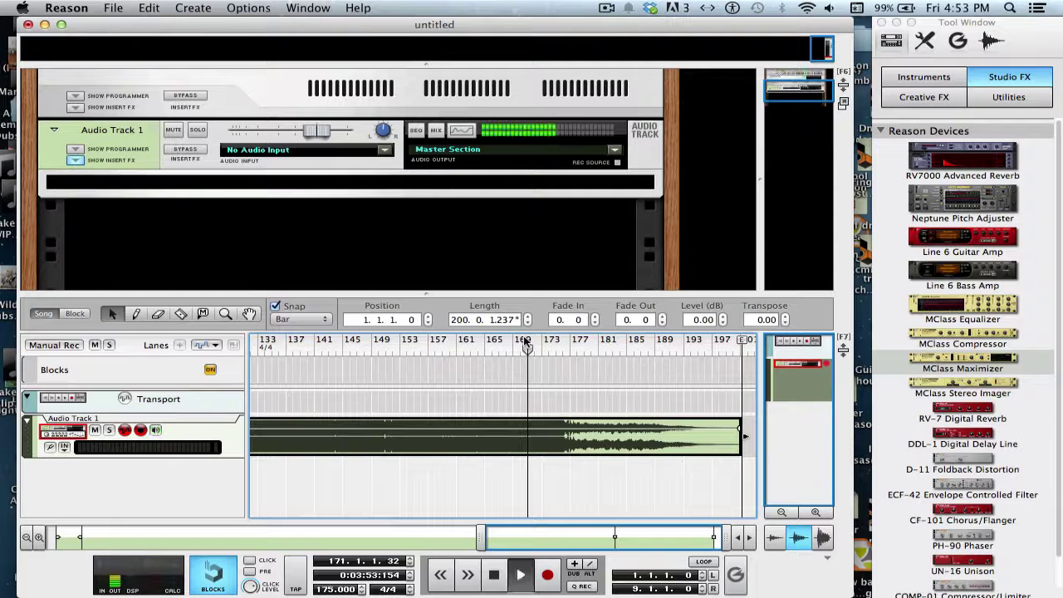
{"action": "key", "text": "space"}
{"action": "left_click", "coordinate": [572, 345]}
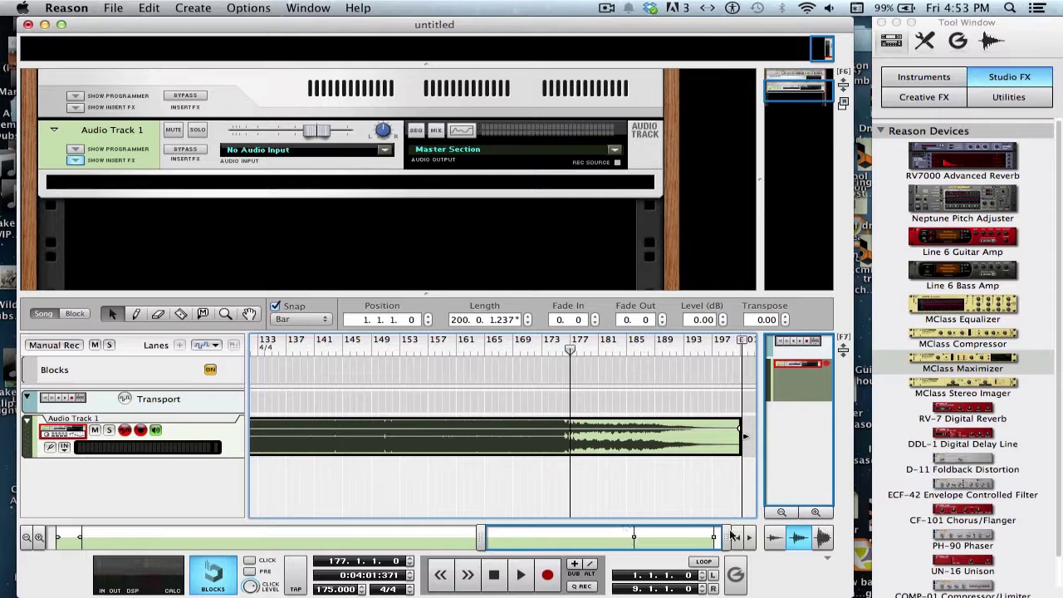
{"action": "mouse_move", "coordinate": [721, 537]}
{"action": "left_mouse_down"}
{"action": "mouse_move", "coordinate": [629, 537]}
{"action": "mouse_move", "coordinate": [722, 538]}
{"action": "left_mouse_up"}
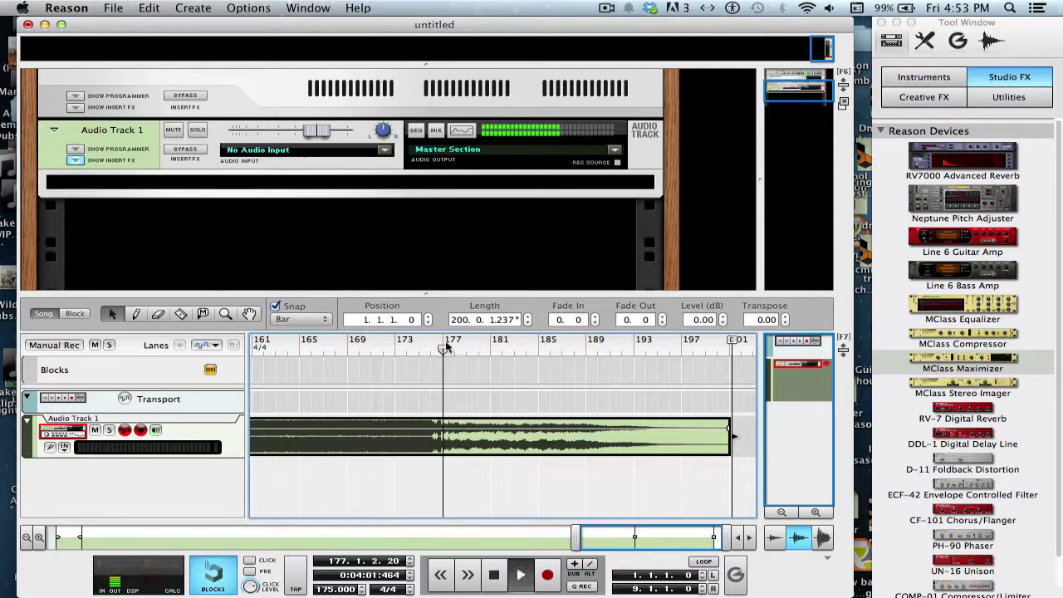
- Switch to Finder and preview 1-20 Fighter.mp3 from the Melodic DnB folder
{"action": "mouse_move", "coordinate": [4, 58]}
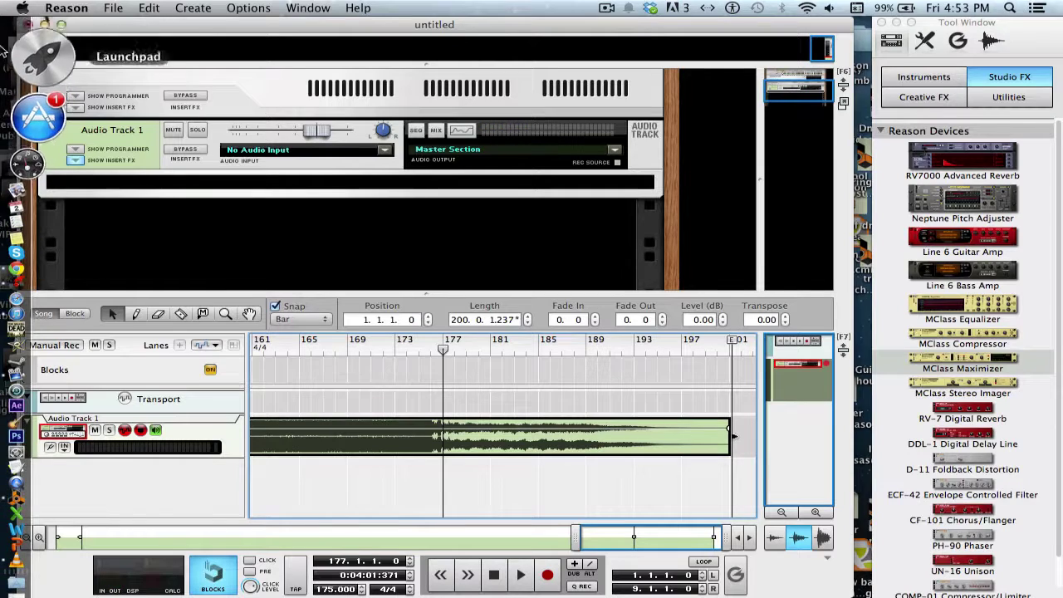
{"action": "left_click", "coordinate": [31, 41]}
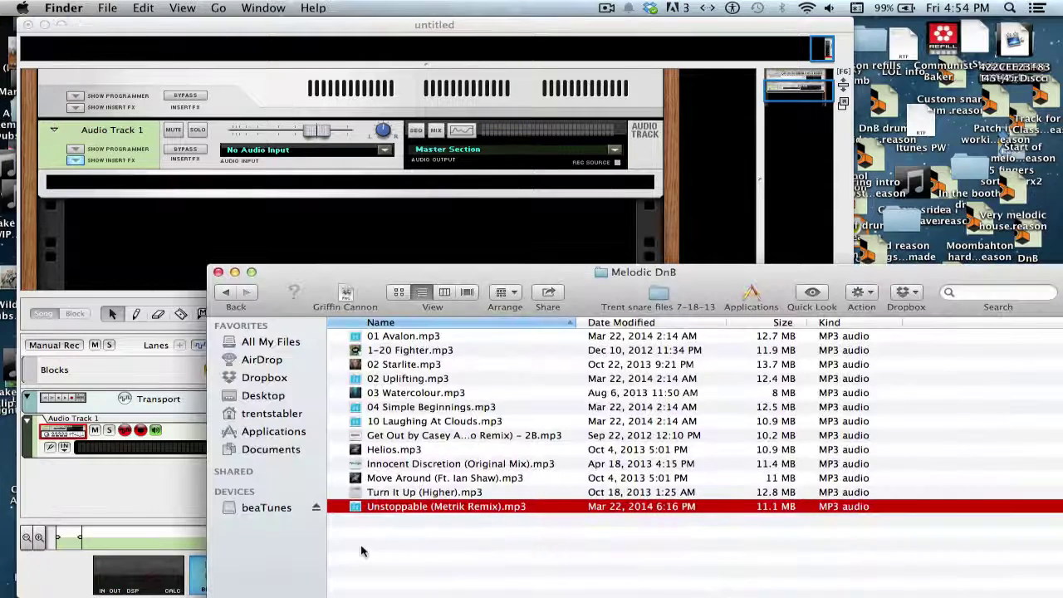
{"action": "left_click_drag", "start_coordinate": [449, 272], "coordinate": [459, 14]}
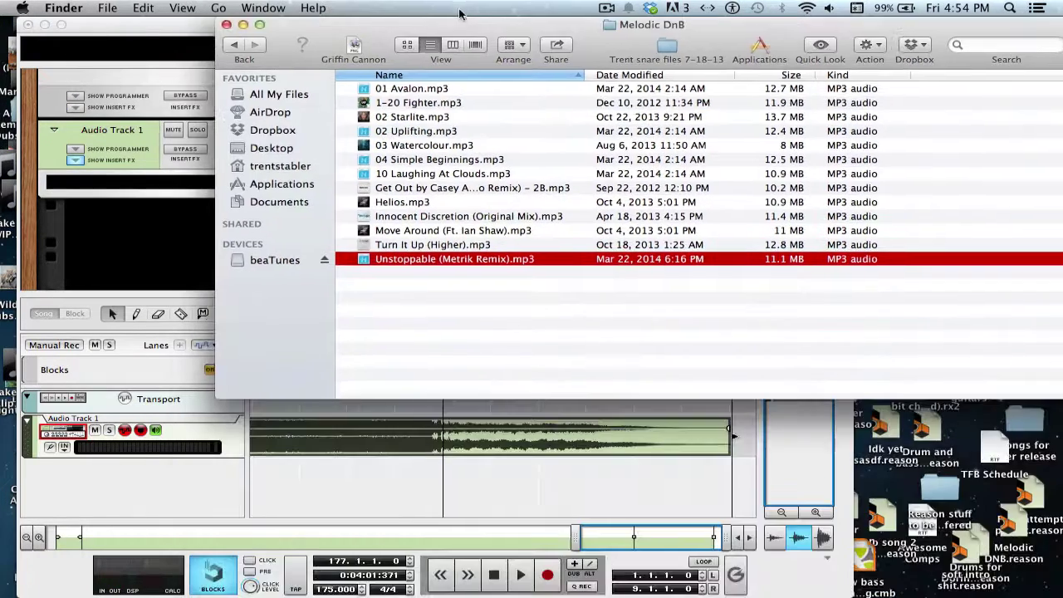
{"action": "left_click", "coordinate": [418, 103]}
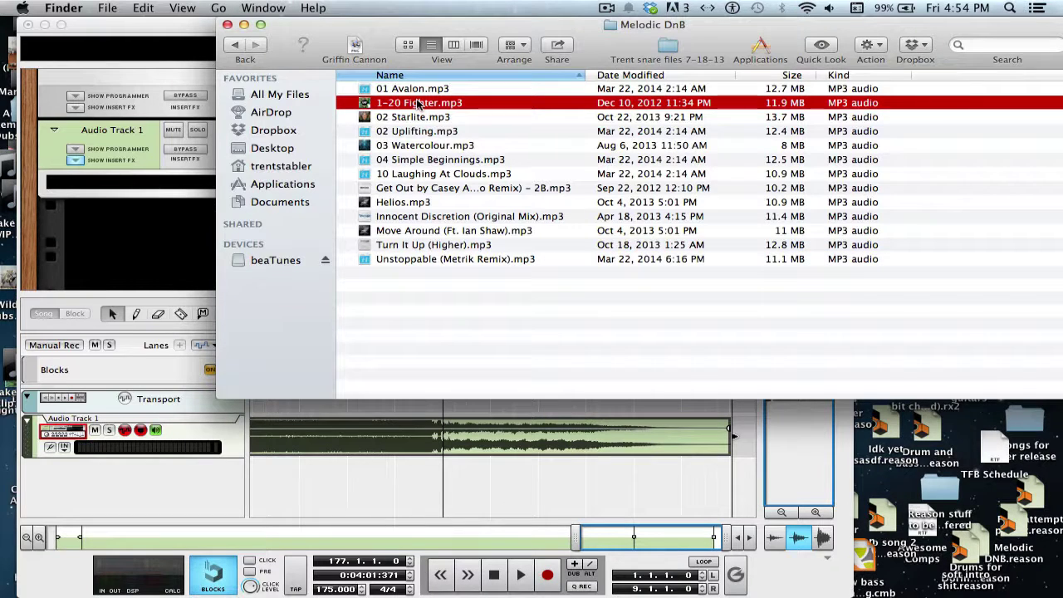
{"action": "key", "text": "space"}
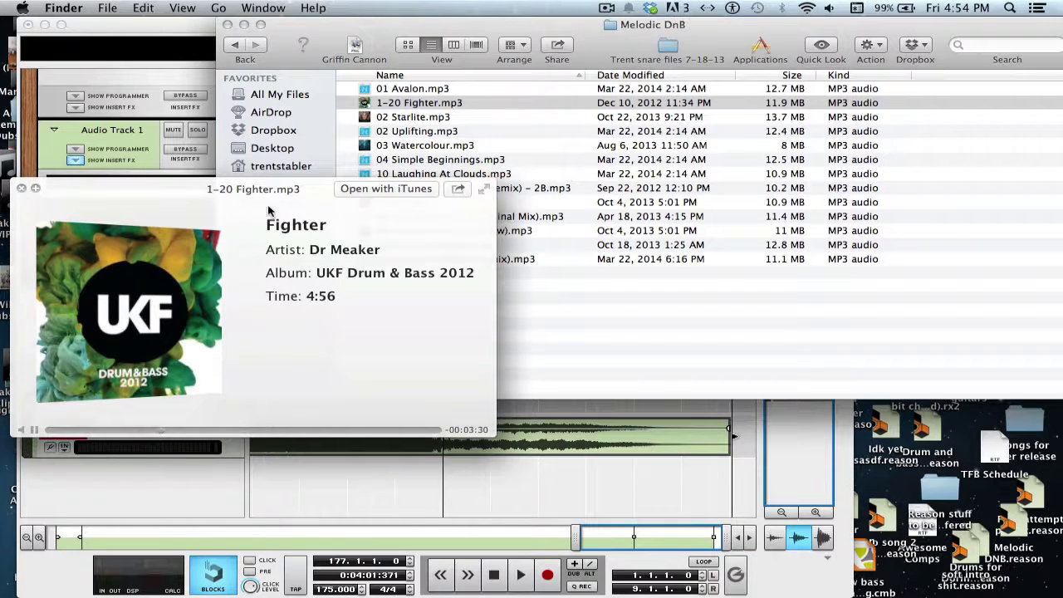
{"action": "key", "text": "space"}
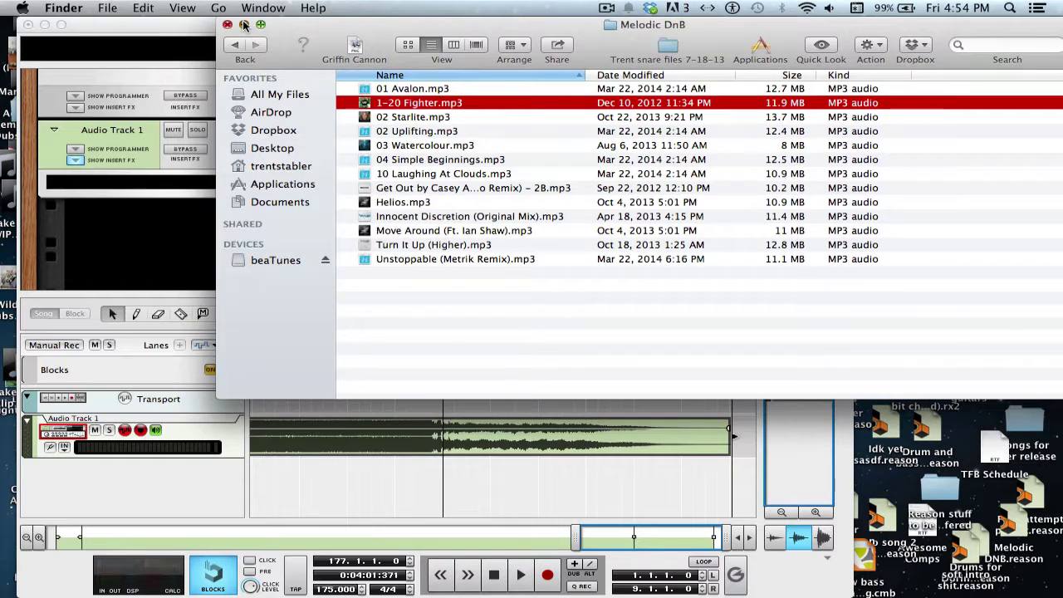
{"action": "left_click", "coordinate": [243, 24]}
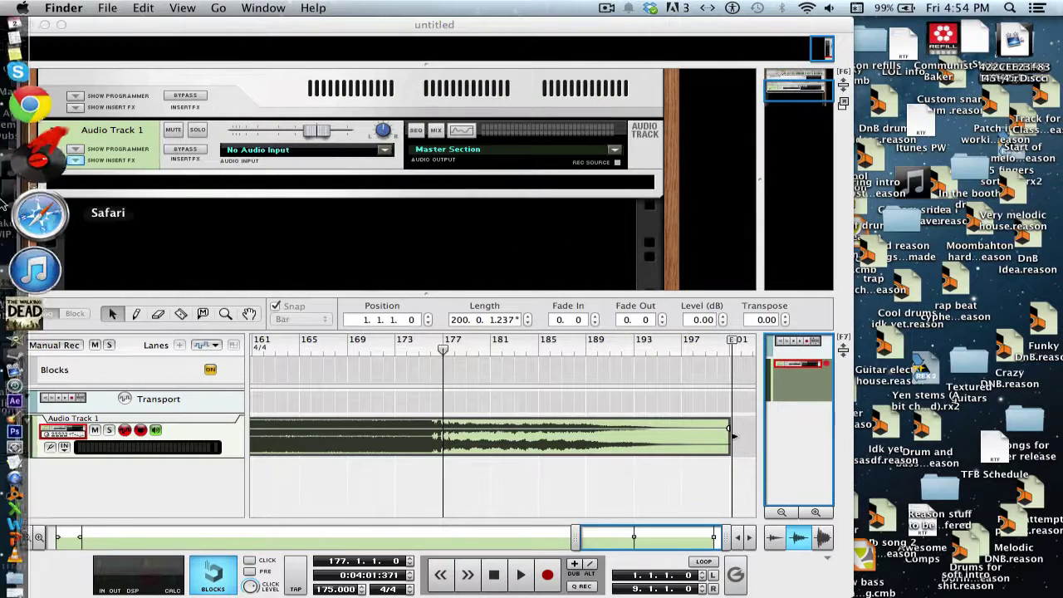
- Load 1-20 Fighter.mp3 onto VirtualDJ's first deck to detect its tempo, and return to Reason
{"action": "left_click", "coordinate": [4, 212]}
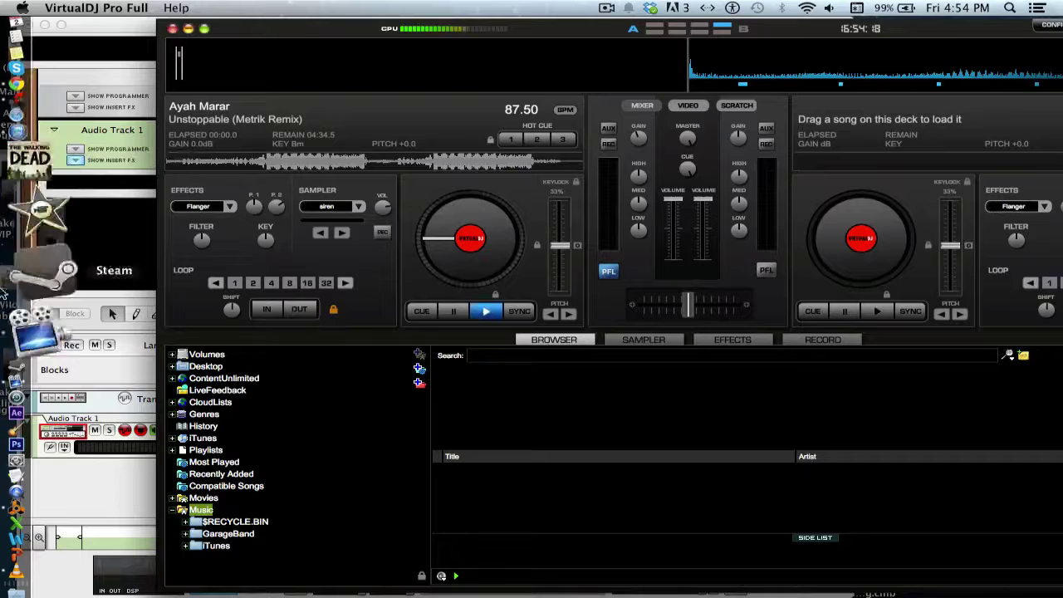
{"action": "left_click", "coordinate": [18, 31]}
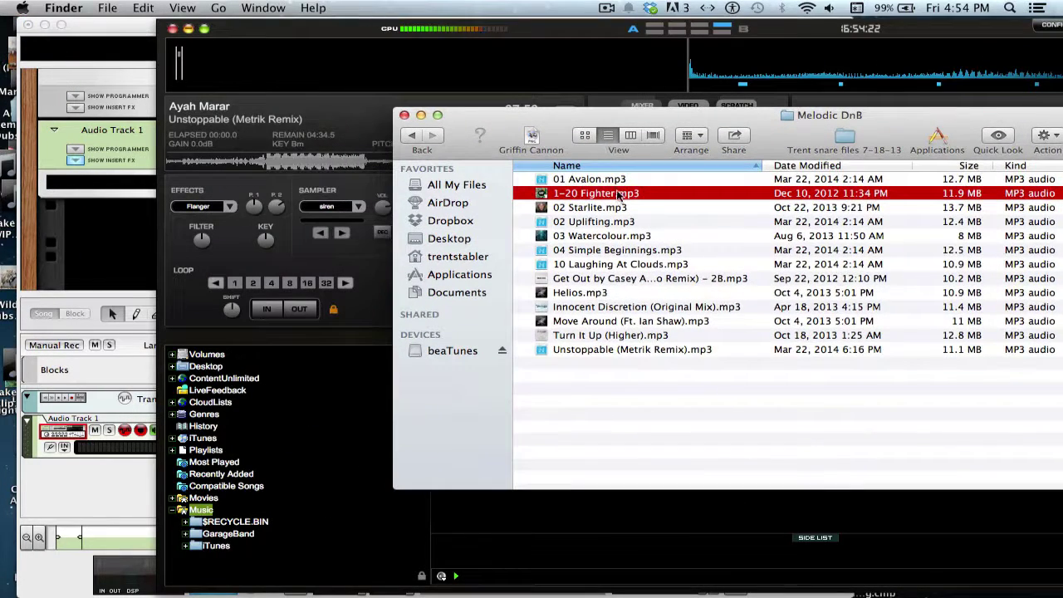
{"action": "left_click_drag", "start_coordinate": [617, 194], "coordinate": [316, 168]}
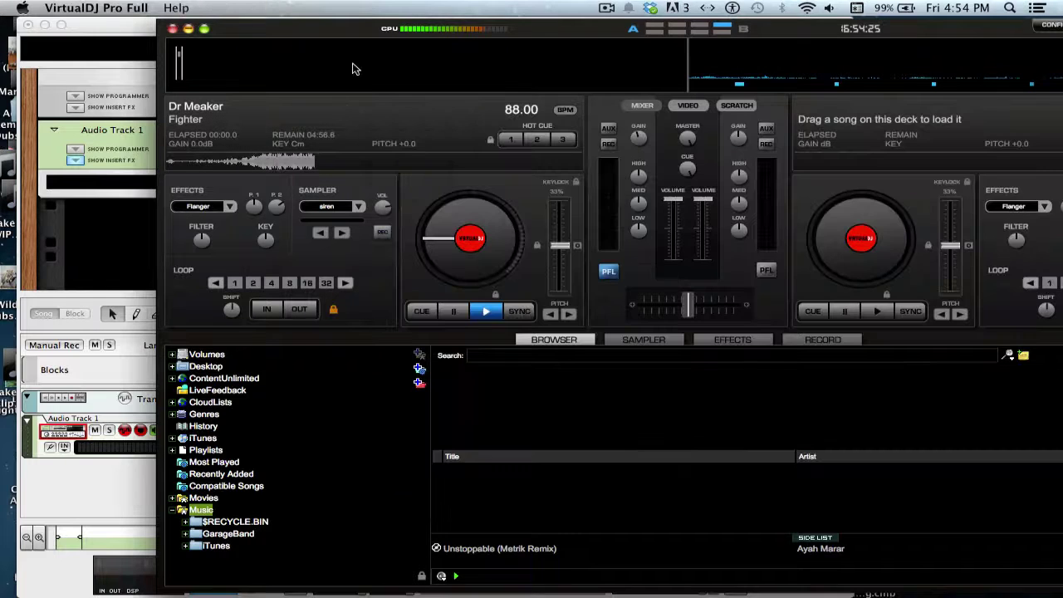
{"action": "left_click", "coordinate": [354, 68]}
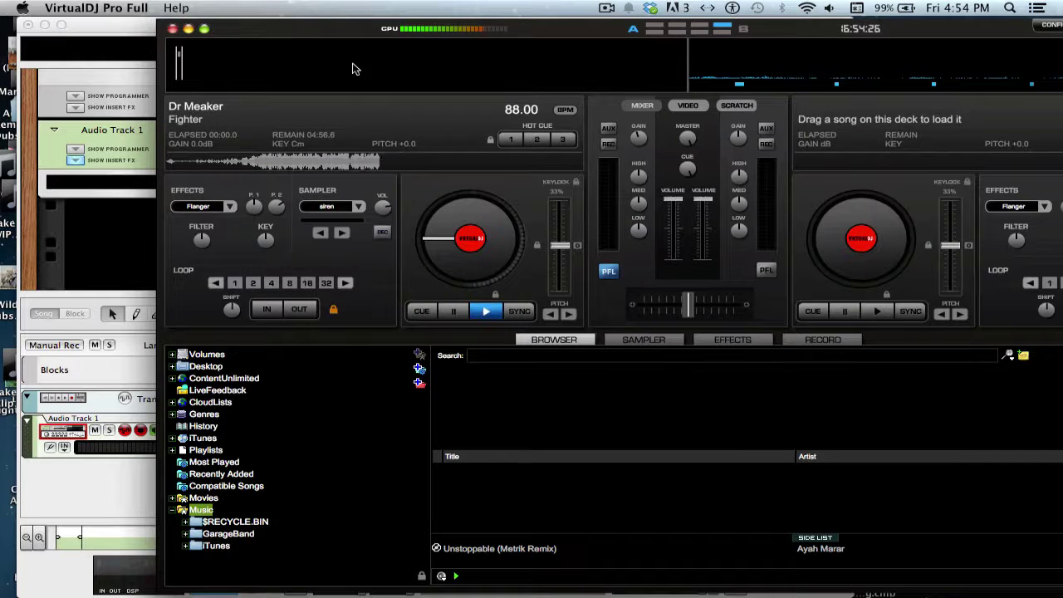
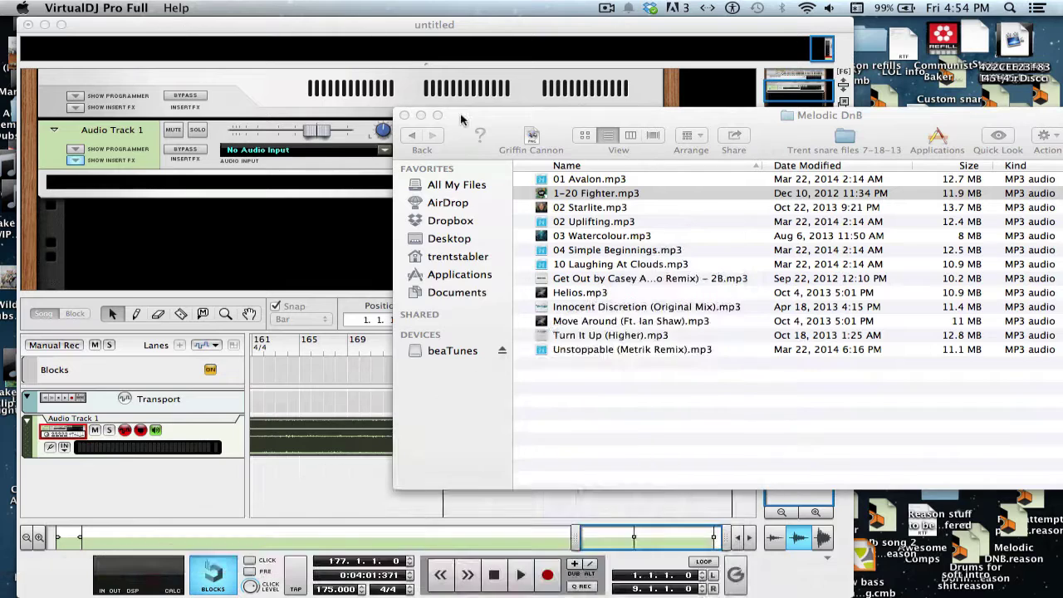
{"action": "left_click_drag", "start_coordinate": [462, 115], "coordinate": [373, 112]}
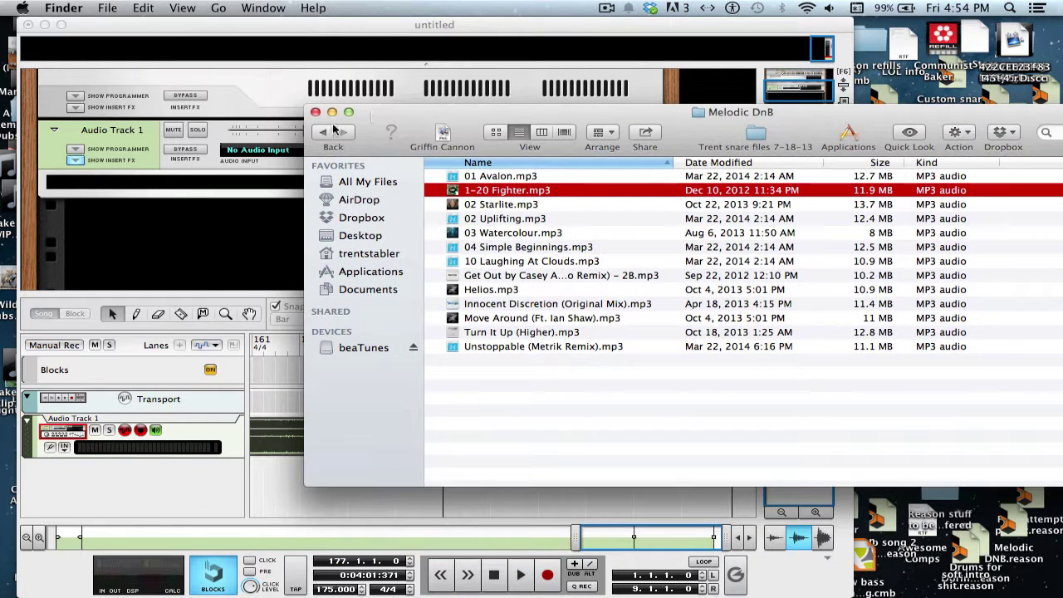
{"action": "left_click", "coordinate": [331, 113]}
{"action": "left_click", "coordinate": [274, 33]}
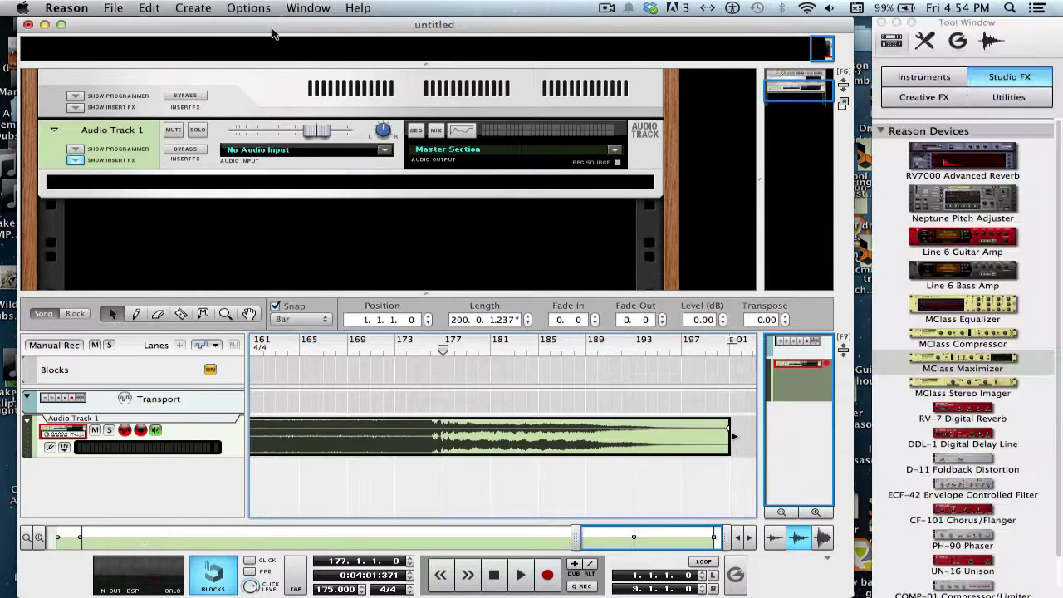
- Look up the stretch option among the commands for the clip on Audio Track 1
{"action": "right_click", "coordinate": [342, 433]}
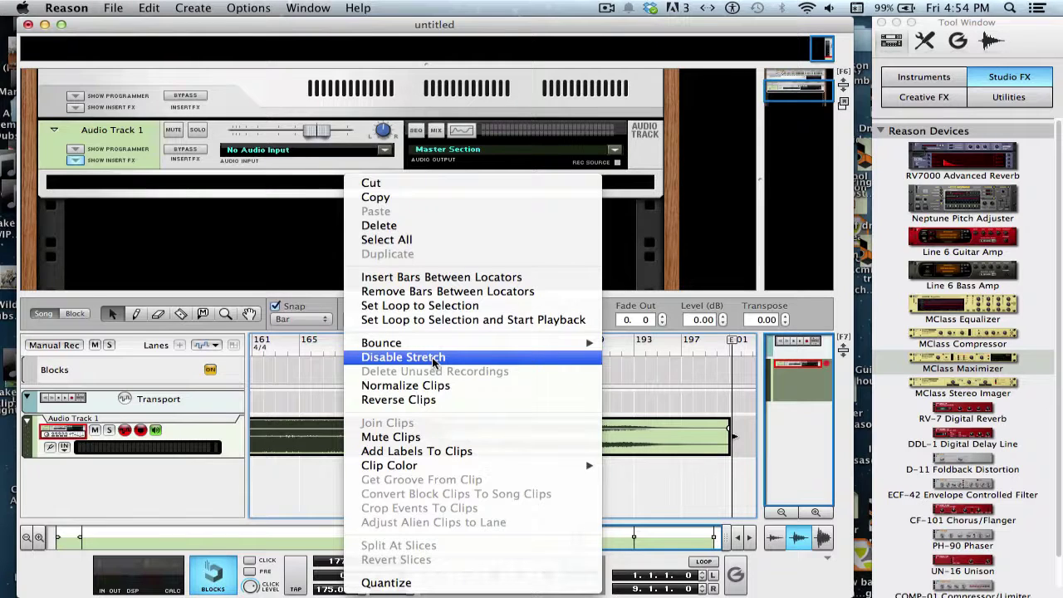
{"action": "left_click", "coordinate": [289, 536]}
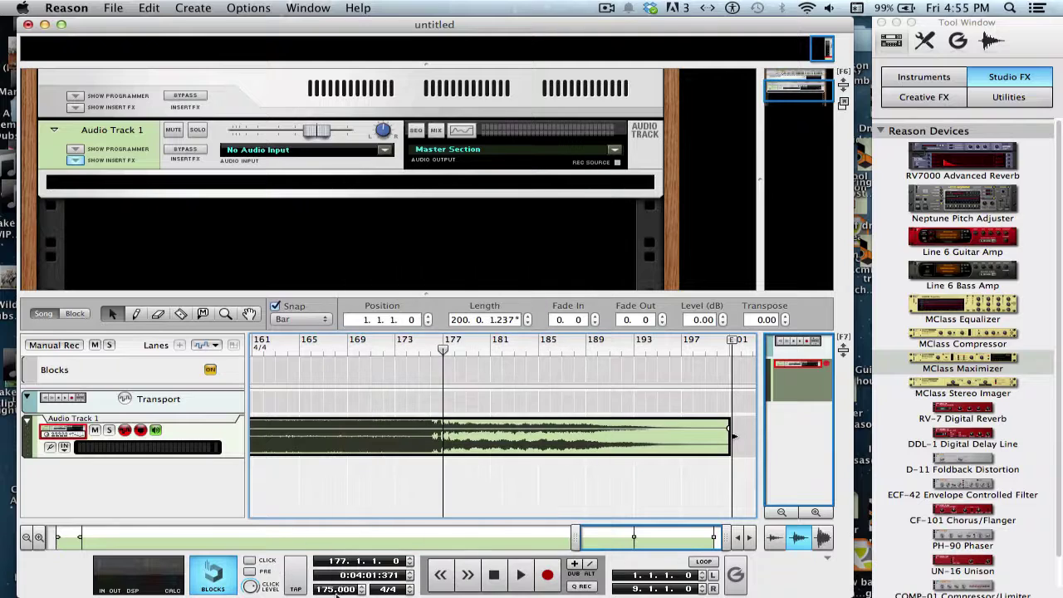
{"action": "right_click", "coordinate": [373, 425]}
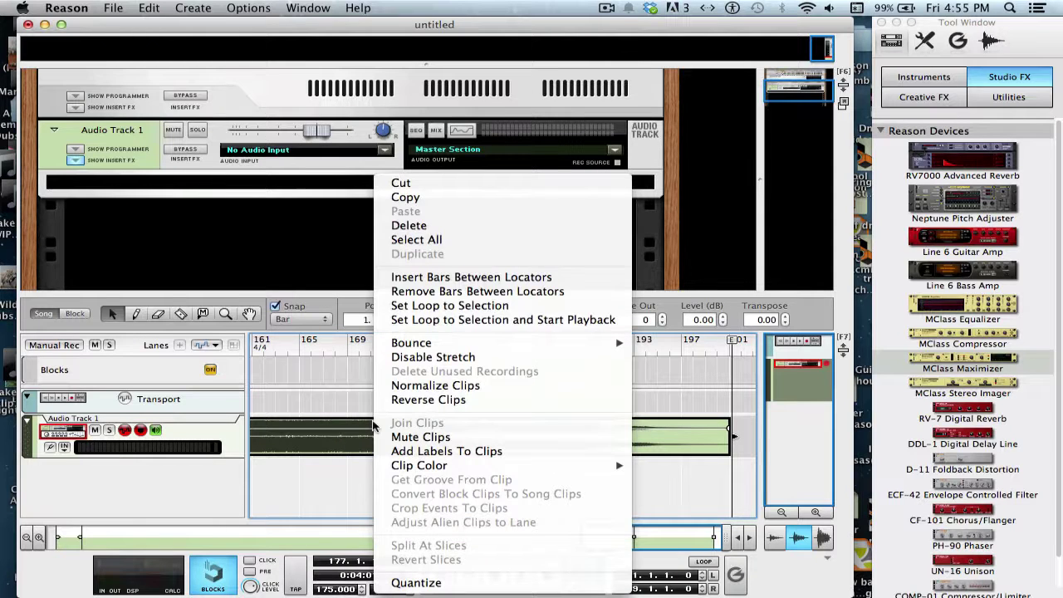
{"action": "left_click", "coordinate": [349, 392]}
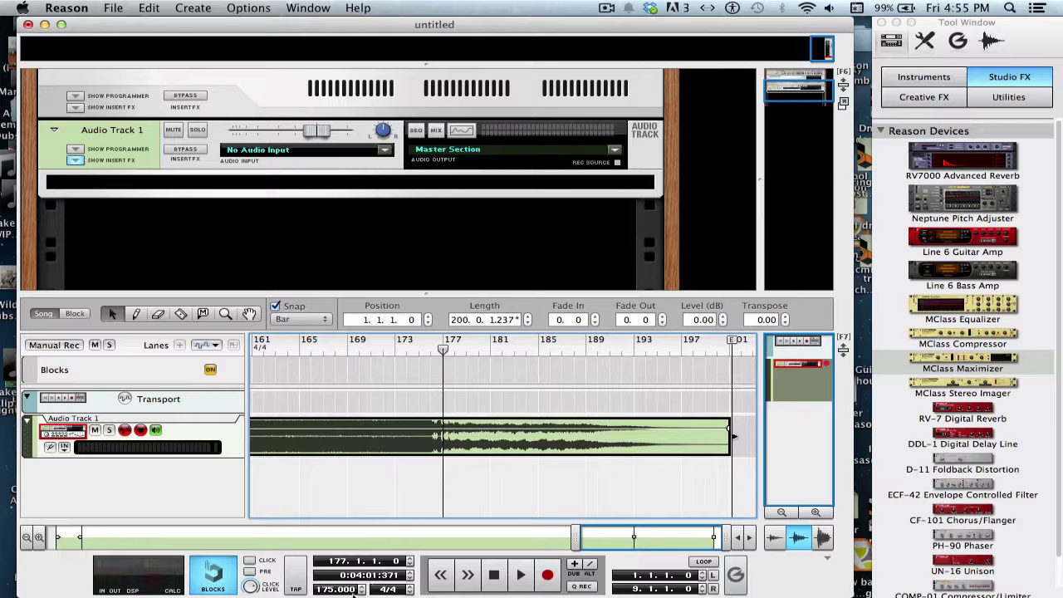
- Try a song tempo of 153 BPM and play from bar 138 to hear the clip time-stretched
{"action": "left_click", "coordinate": [361, 592]}
{"action": "left_click_drag", "start_coordinate": [595, 538], "coordinate": [485, 519]}
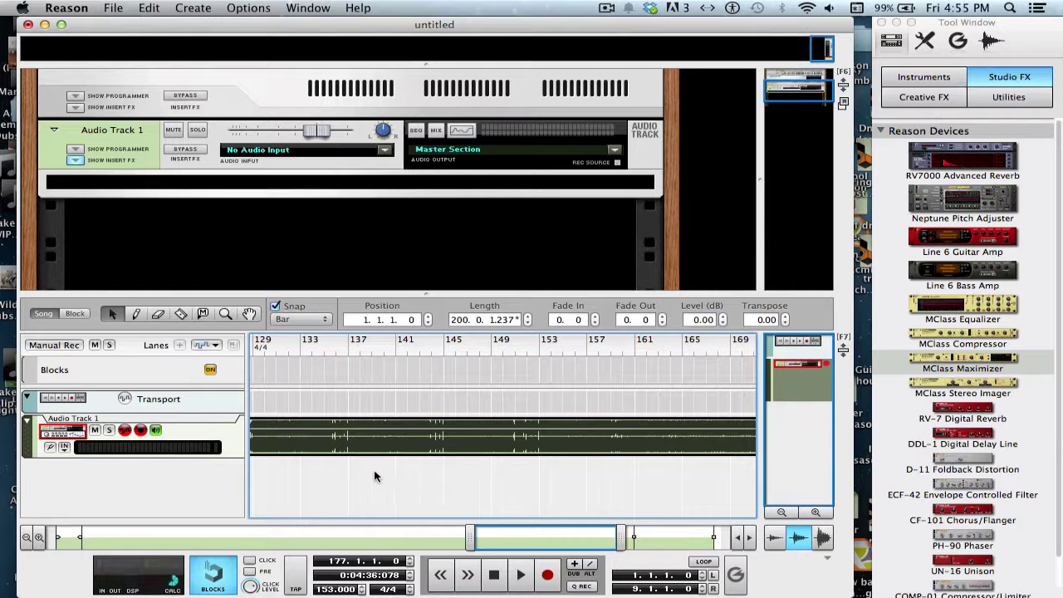
{"action": "left_click", "coordinate": [366, 343]}
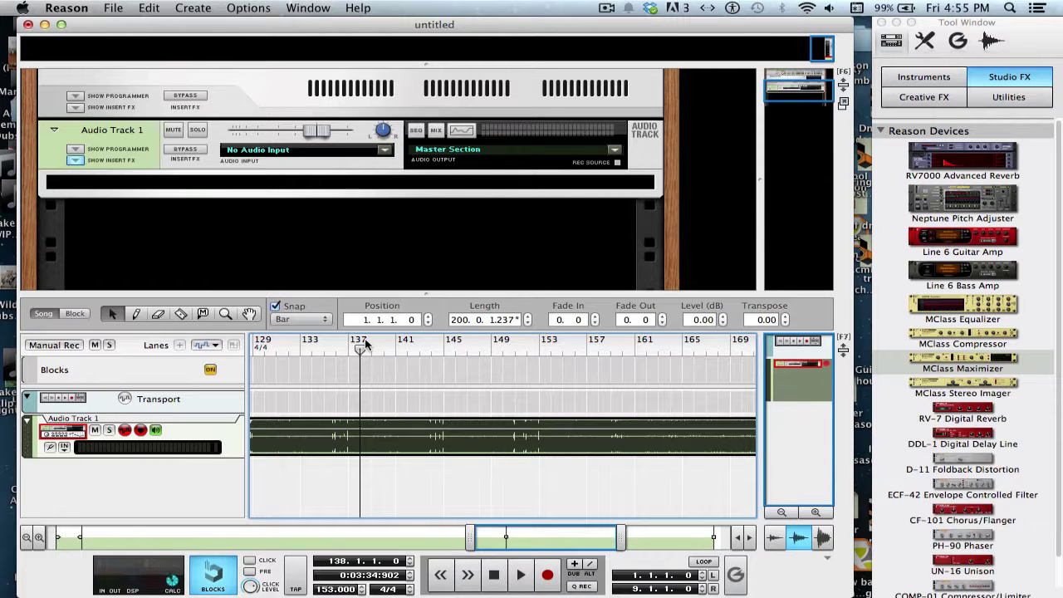
{"action": "key", "text": "space"}
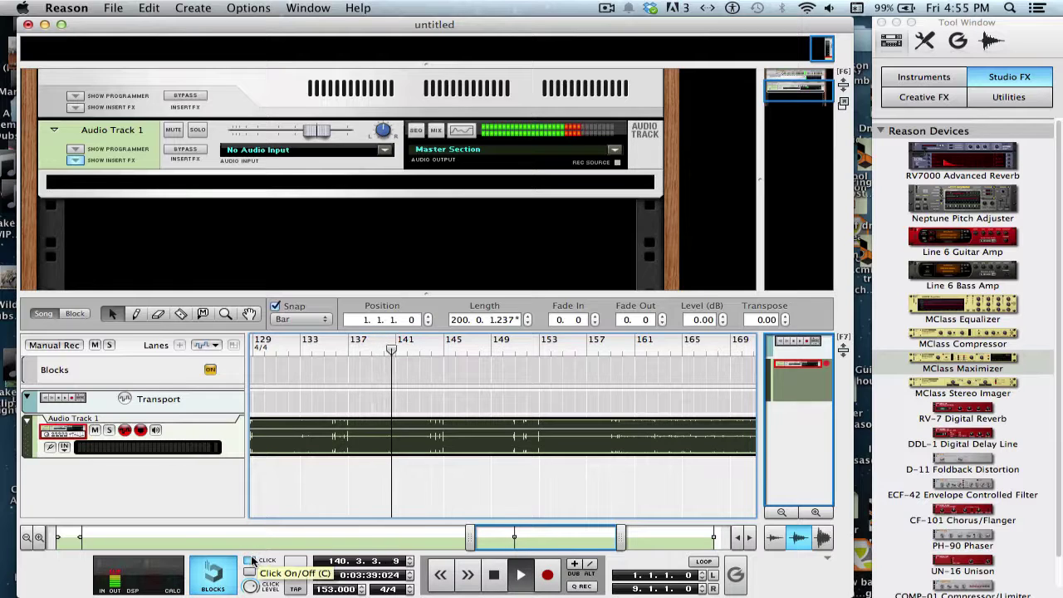
{"action": "key", "text": "space"}
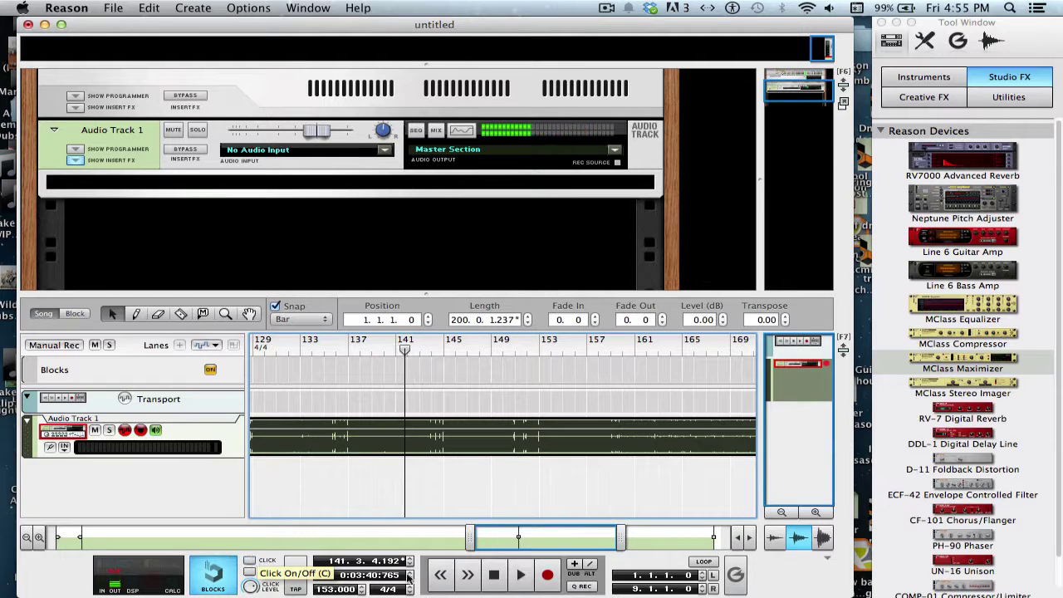
- Set the song tempo to 176 BPM to match the Fighter track
{"action": "scroll", "coordinate": [358, 589], "scroll_direction": "up", "scroll_amount": 2}
{"action": "scroll", "coordinate": [359, 589], "scroll_direction": "up", "scroll_amount": 20}
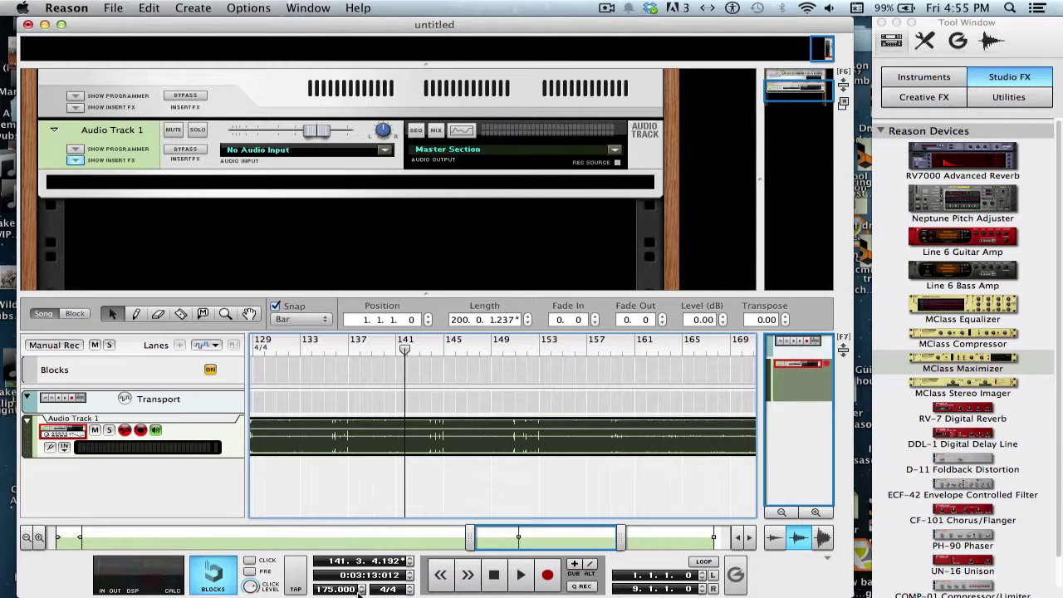
{"action": "scroll", "coordinate": [358, 588], "scroll_direction": "up", "scroll_amount": 1}
- Play short passages from around bar 172 and from bar 177 at the new tempo, leaving the playhead at bar 177
{"action": "left_click_drag", "start_coordinate": [491, 548], "coordinate": [698, 547]}
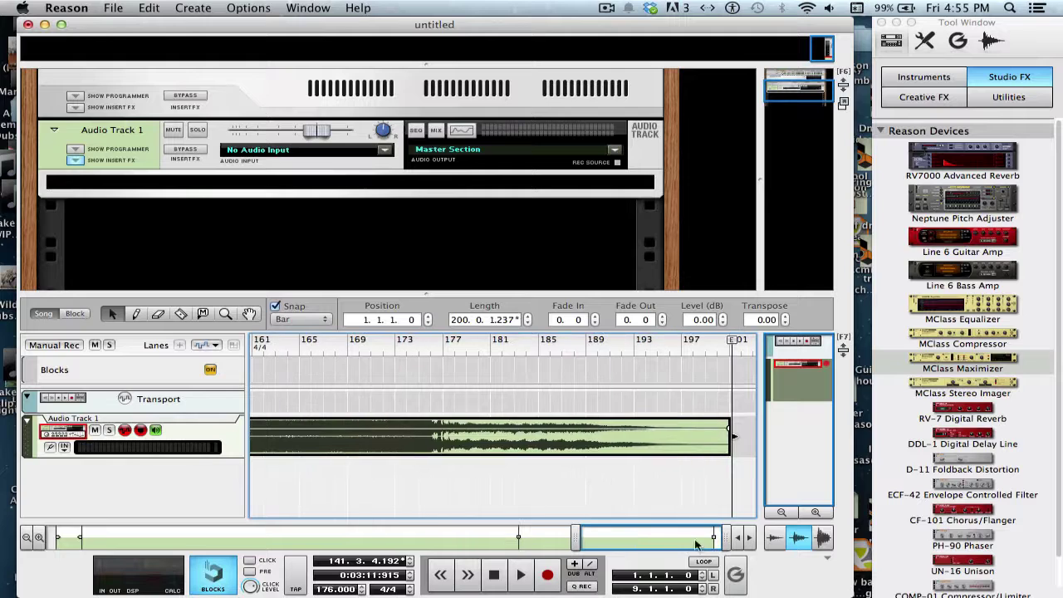
{"action": "left_click", "coordinate": [446, 348]}
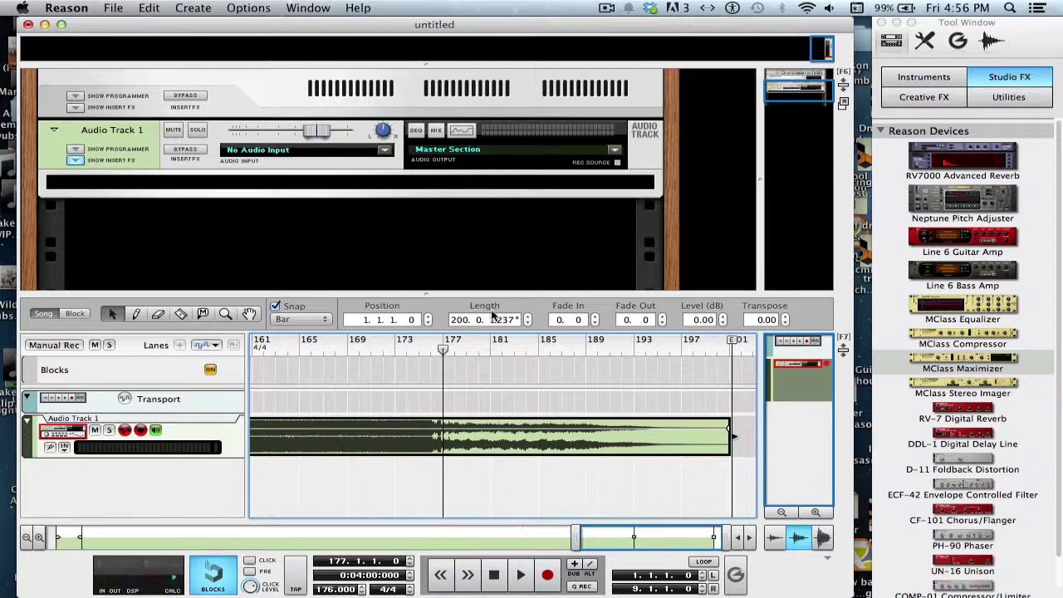
{"action": "key", "text": "space"}
{"action": "left_click", "coordinate": [385, 349]}
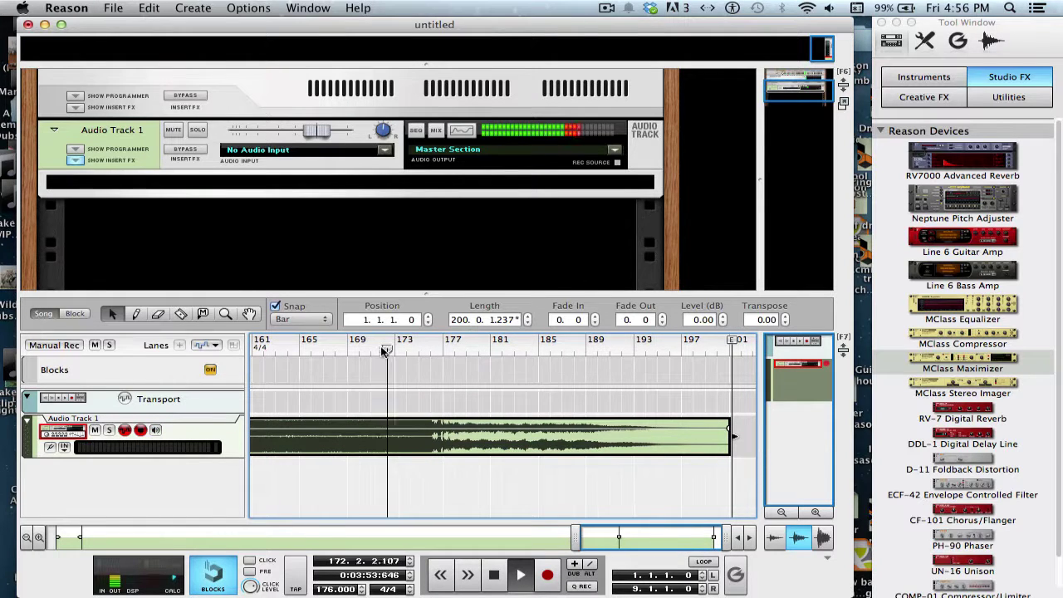
{"action": "key", "text": "space"}
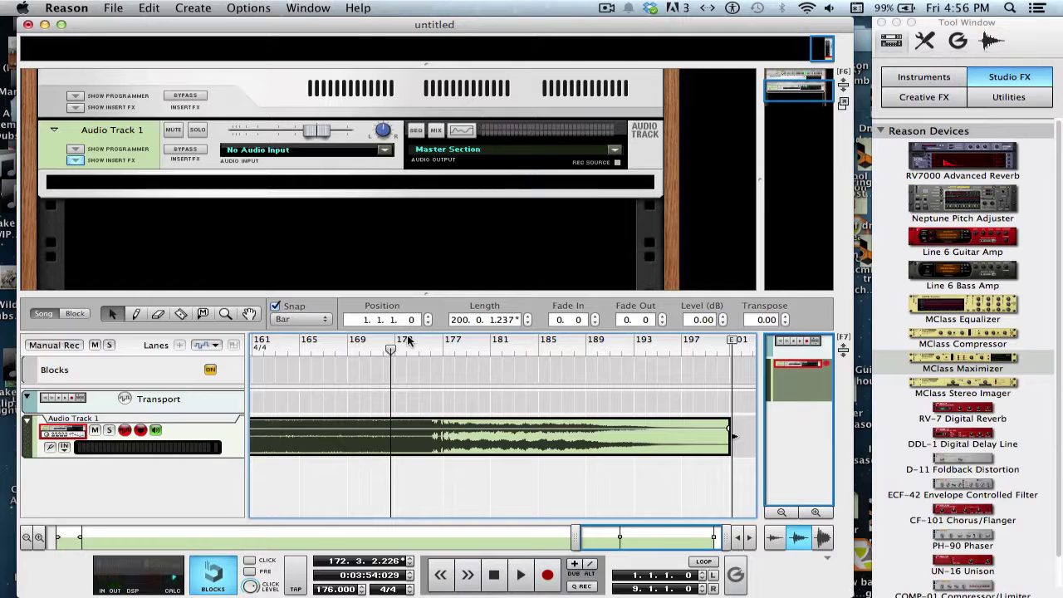
{"action": "left_click", "coordinate": [445, 348]}
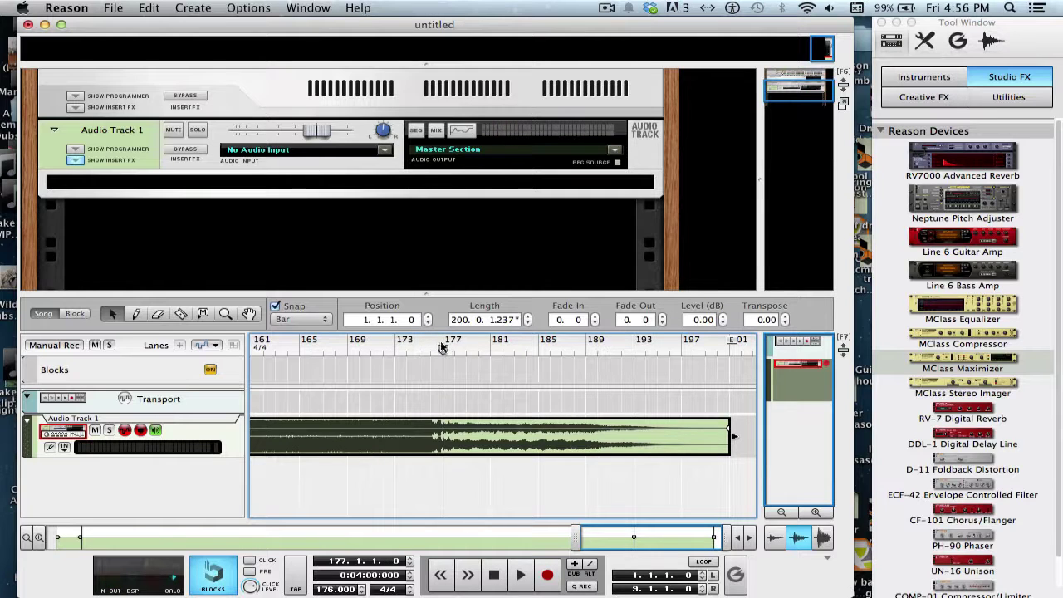
{"action": "key", "text": "space"}
{"action": "key", "text": "space"}
- Create a second audio track and import 1-20 Fighter.mp3 from the Melodic DnB folder onto it
{"action": "left_click", "coordinate": [192, 8]}
{"action": "left_click", "coordinate": [203, 28]}
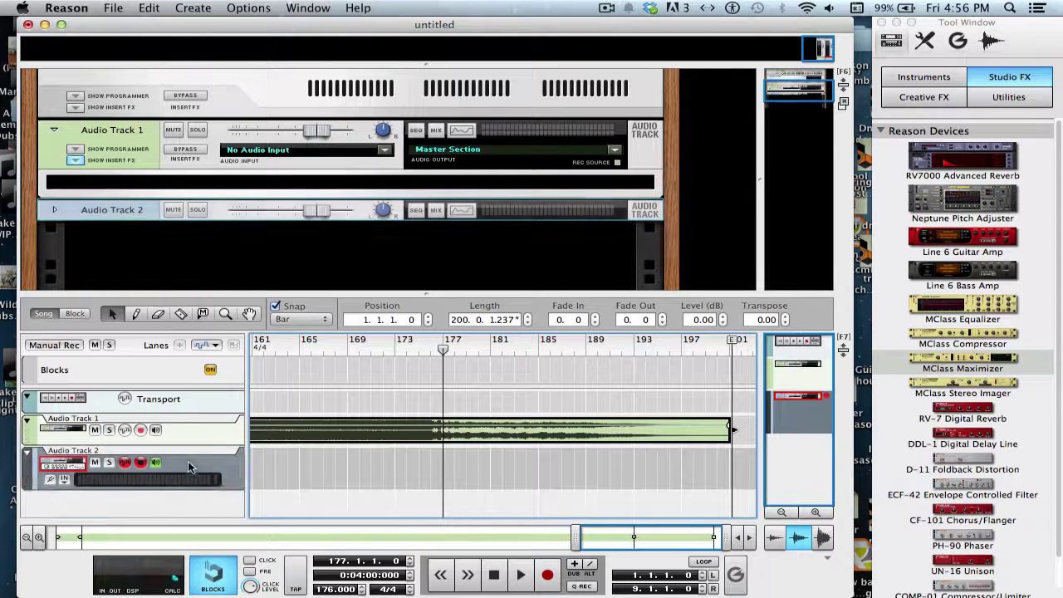
{"action": "left_click", "coordinate": [113, 7]}
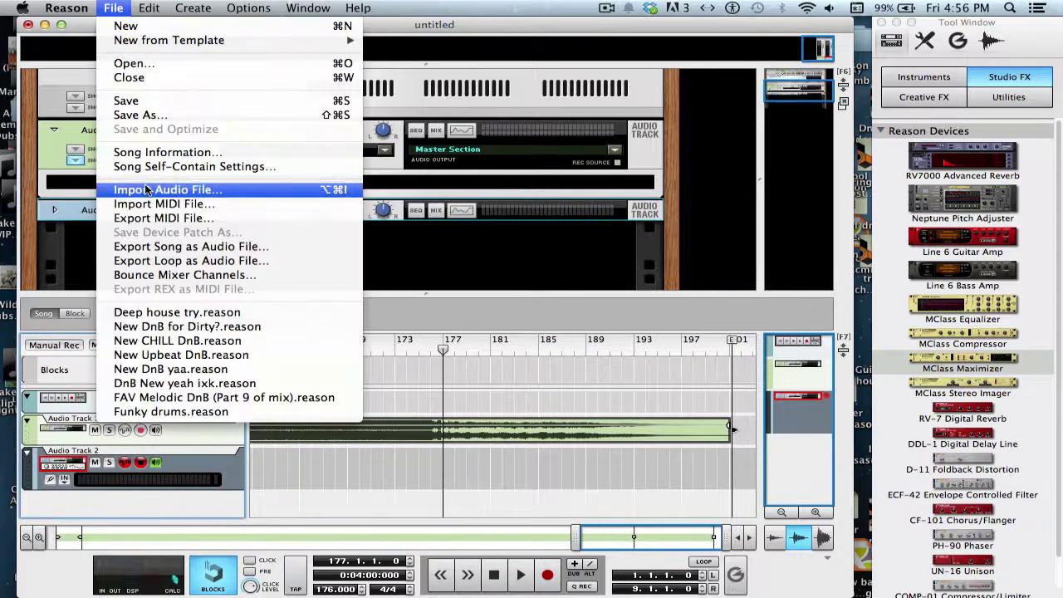
{"action": "left_click", "coordinate": [145, 189]}
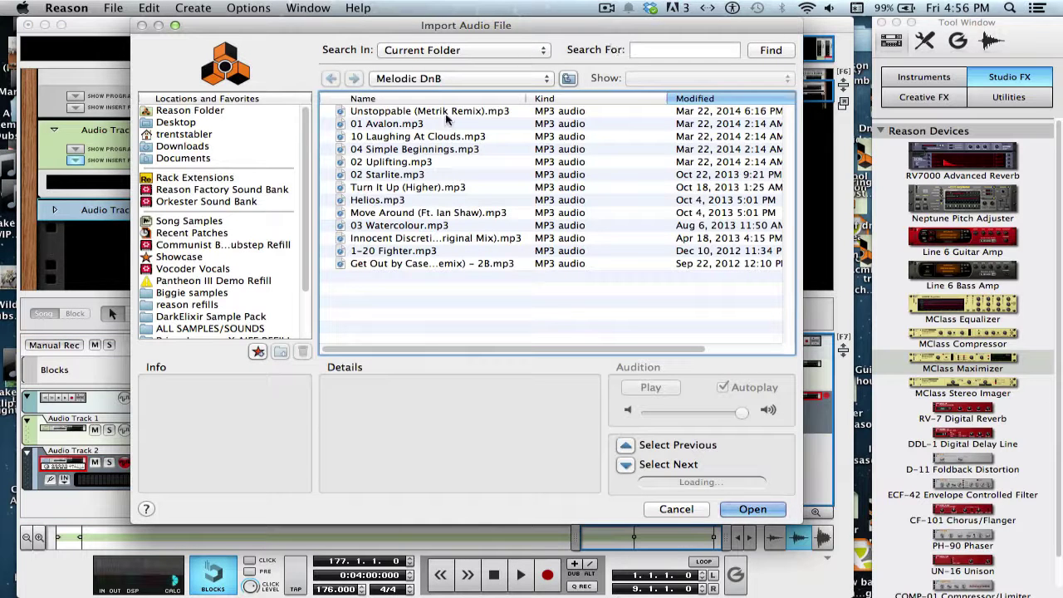
{"action": "left_click", "coordinate": [406, 252]}
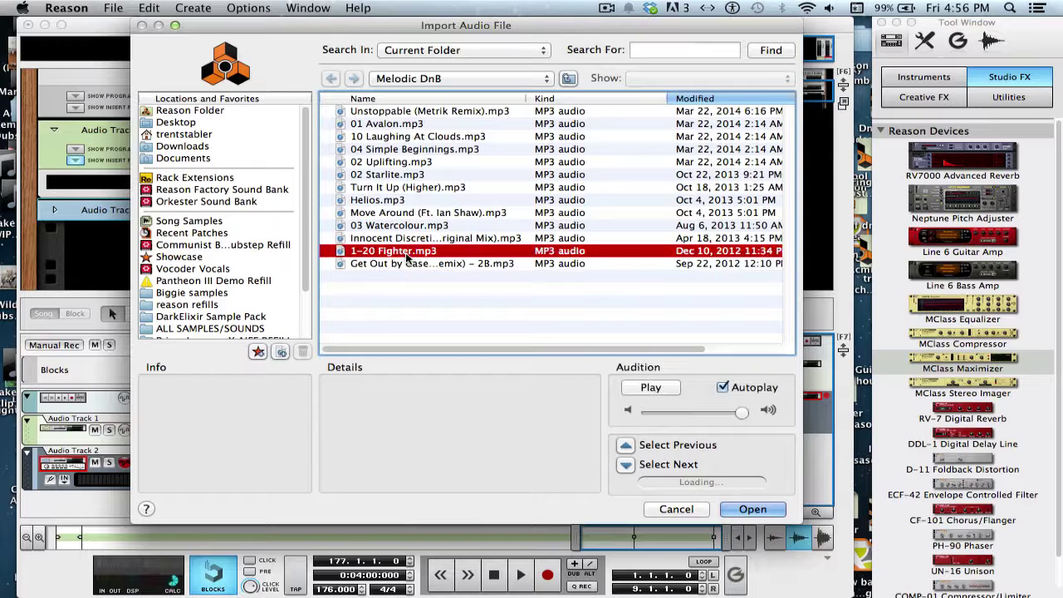
{"action": "double_click", "coordinate": [406, 252]}
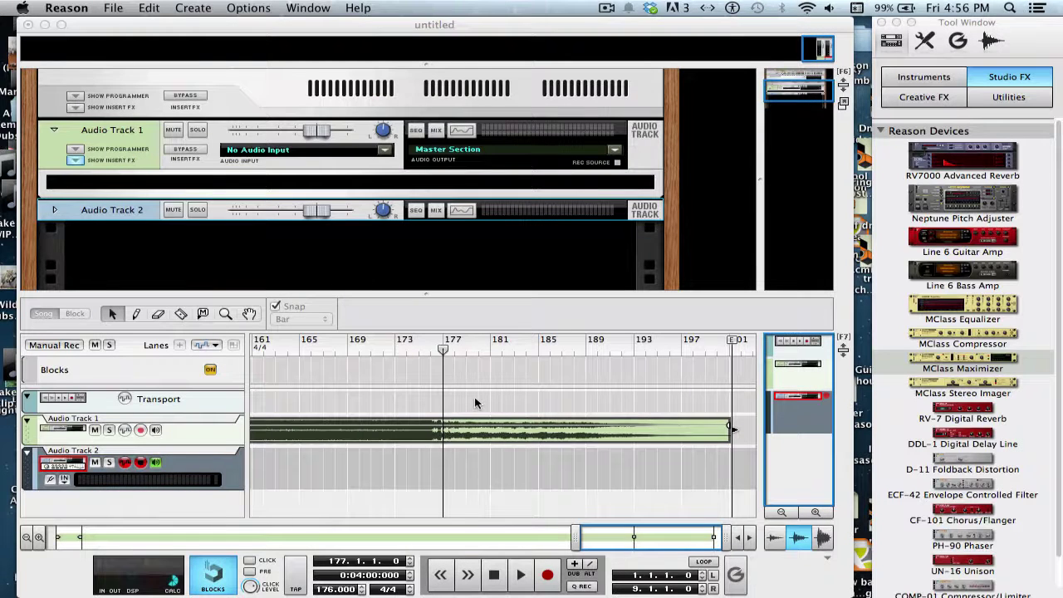
- Solo Audio Track 2 and move its imported clip to start at bar 1
{"action": "left_click", "coordinate": [109, 462]}
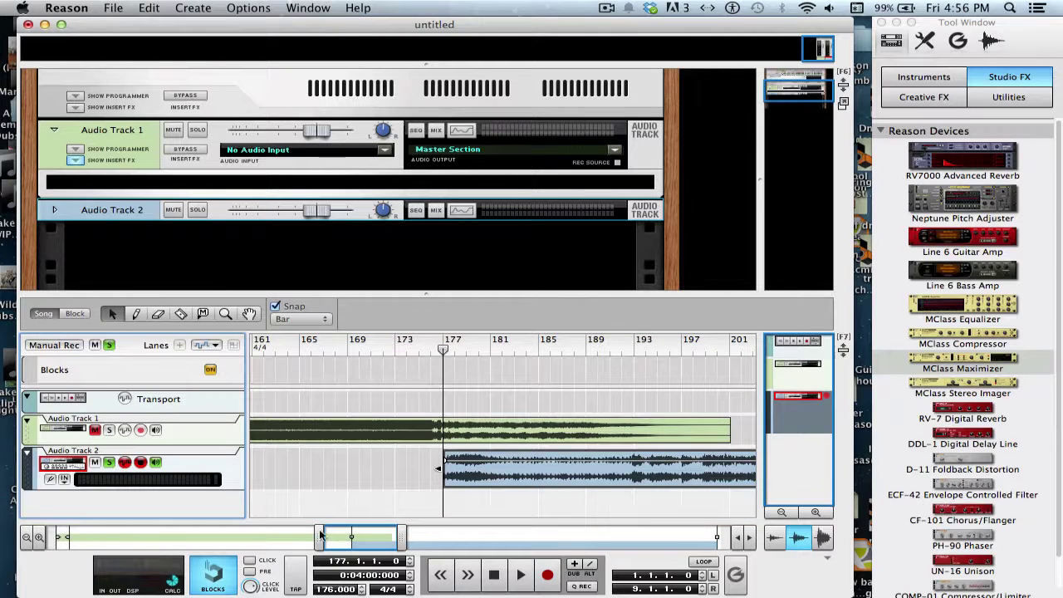
{"action": "left_click_drag", "start_coordinate": [320, 538], "coordinate": [56, 538]}
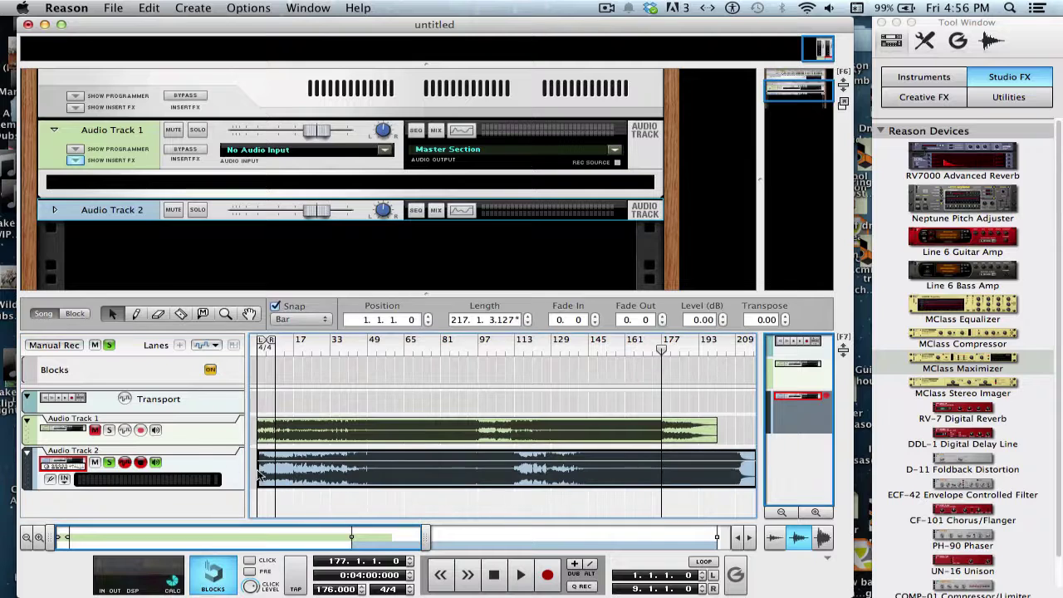
- Turn Snap off and trim the silent gap from the beginning of Audio Track 2's clip, keeping its start at bar 1
{"action": "left_click_drag", "start_coordinate": [426, 538], "coordinate": [4, 519]}
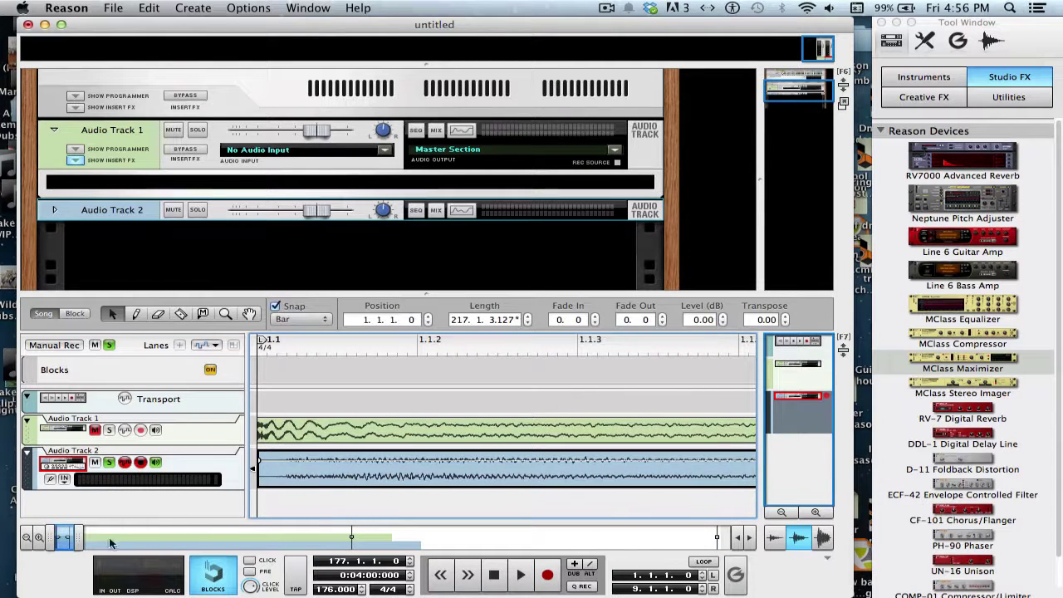
{"action": "left_click_drag", "start_coordinate": [79, 538], "coordinate": [4, 531]}
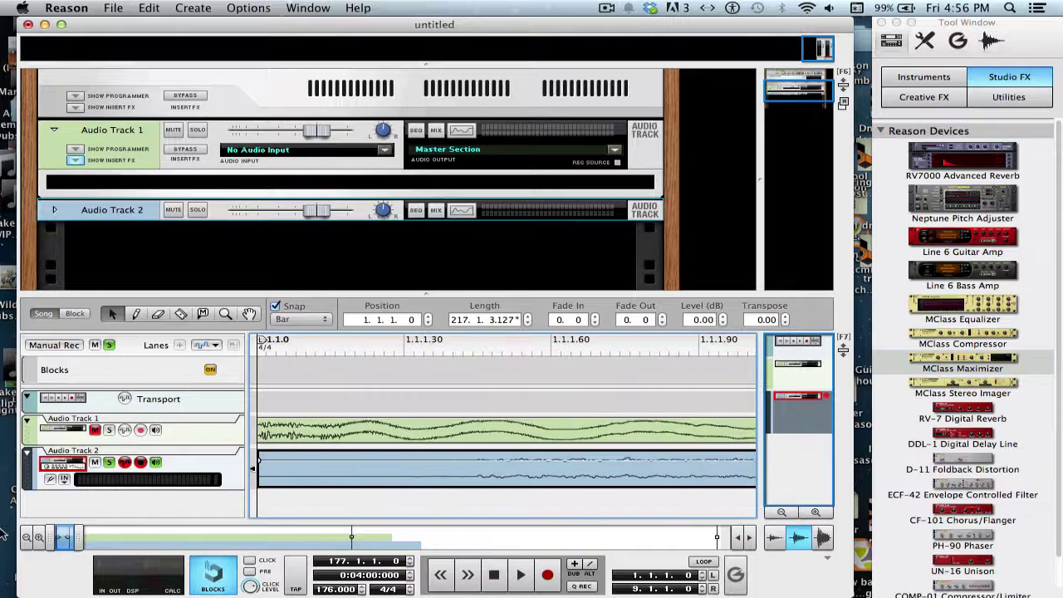
{"action": "left_click", "coordinate": [274, 307]}
{"action": "mouse_move", "coordinate": [256, 471]}
{"action": "left_mouse_down"}
{"action": "mouse_move", "coordinate": [457, 471]}
{"action": "mouse_move", "coordinate": [259, 471]}
{"action": "left_mouse_up"}
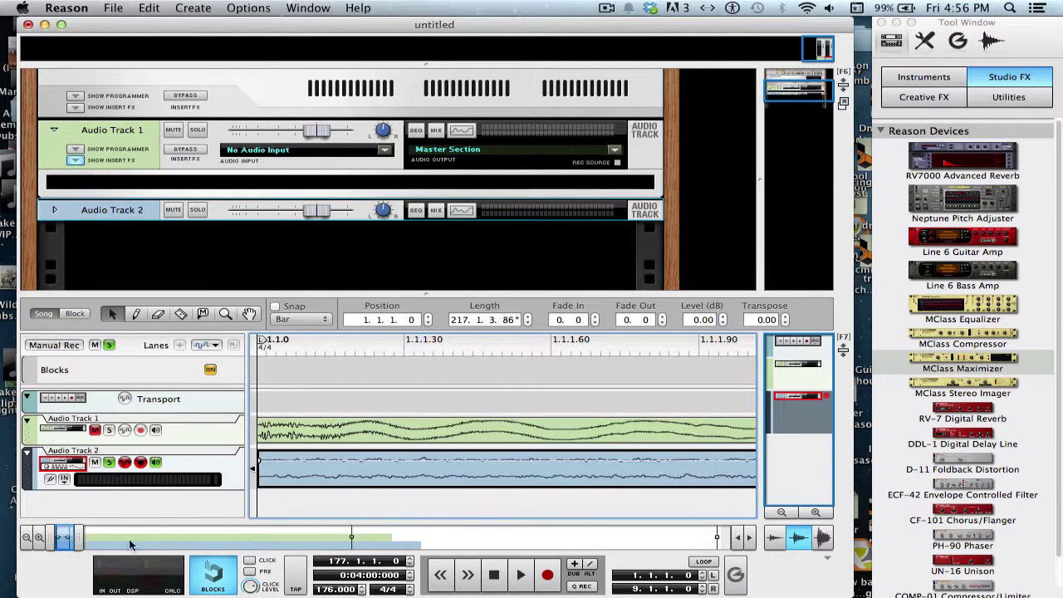
{"action": "left_click_drag", "start_coordinate": [73, 540], "coordinate": [5, 534]}
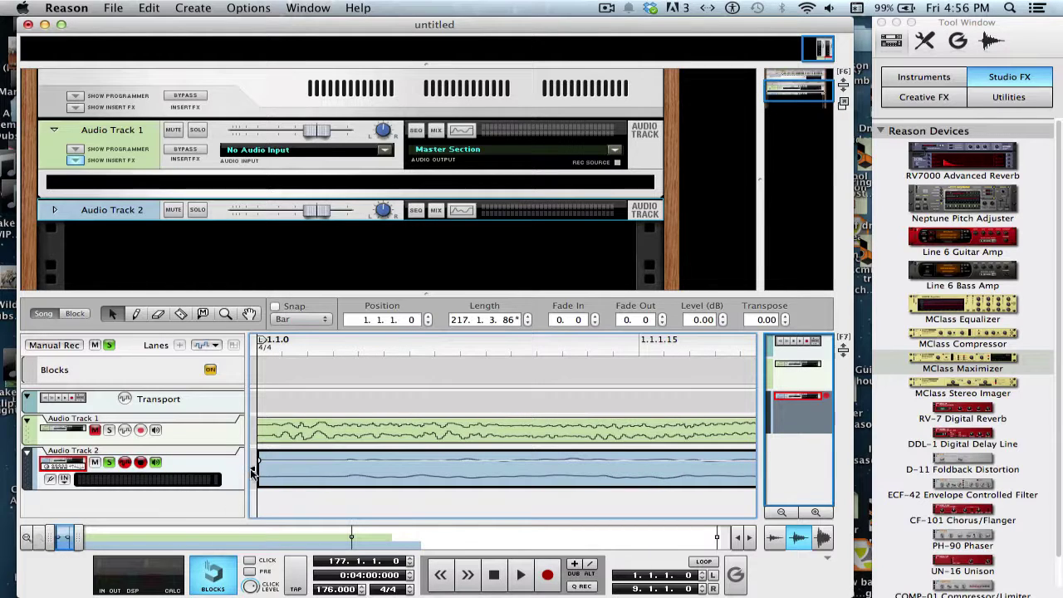
{"action": "left_click_drag", "start_coordinate": [253, 471], "coordinate": [166, 470]}
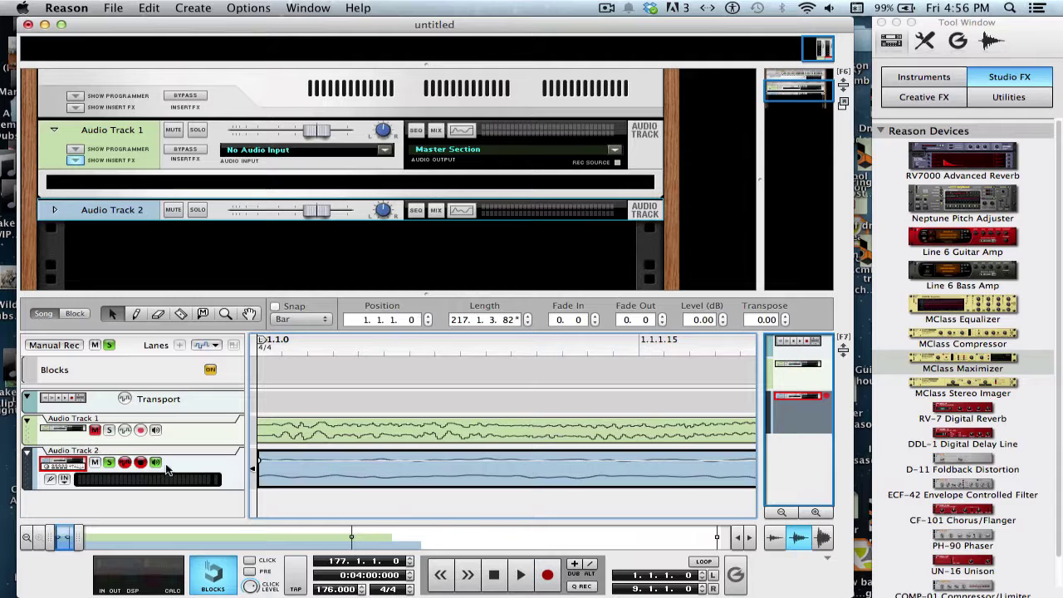
- Open Audio Track 1's clip for editing and examine its waveform start at bar 1 with Snap off
{"action": "double_click", "coordinate": [297, 432]}
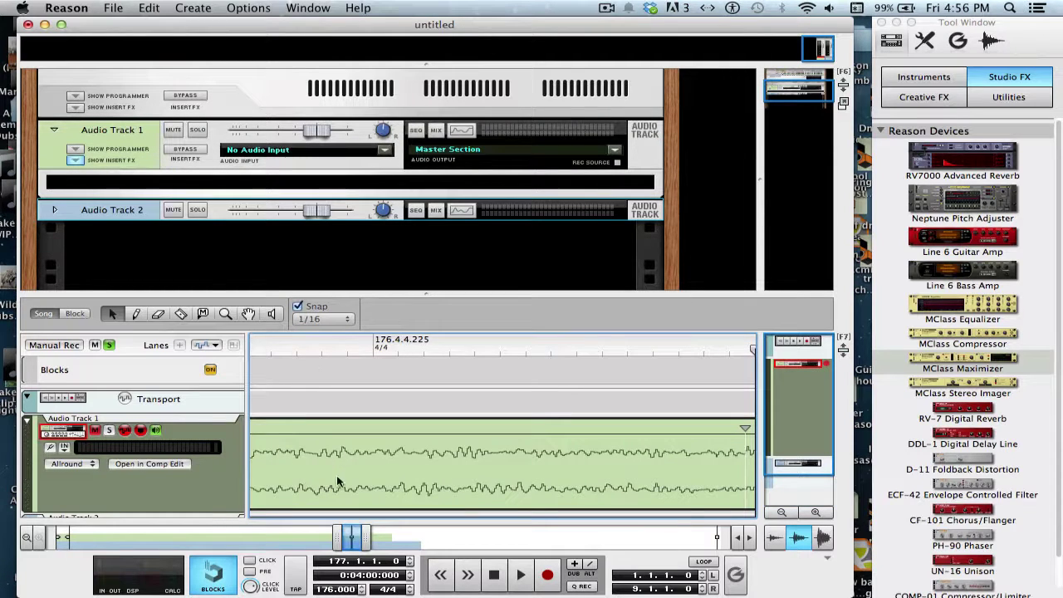
{"action": "left_click_drag", "start_coordinate": [349, 539], "coordinate": [8, 534]}
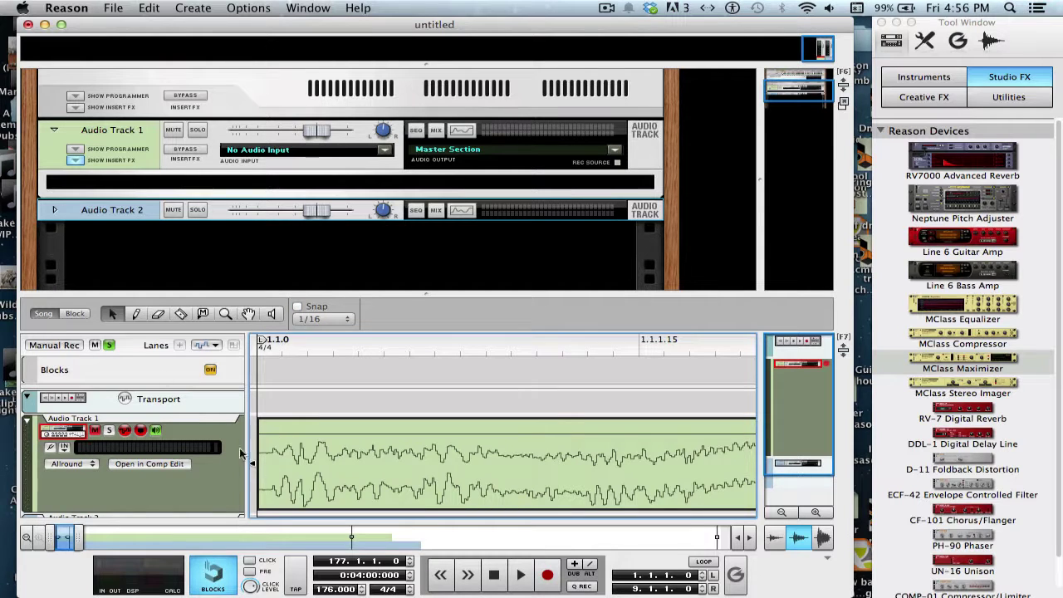
{"action": "left_click", "coordinate": [297, 306]}
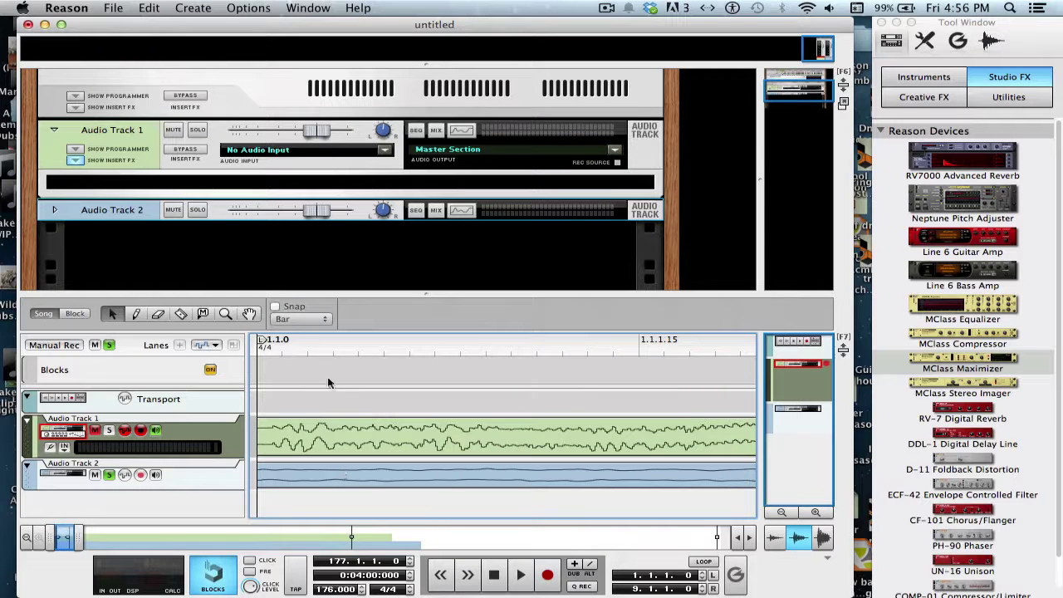
- Return the playhead to bar 1 and turn Snap back on for the arrangement
{"action": "left_click", "coordinate": [291, 349]}
{"action": "left_click", "coordinate": [83, 537]}
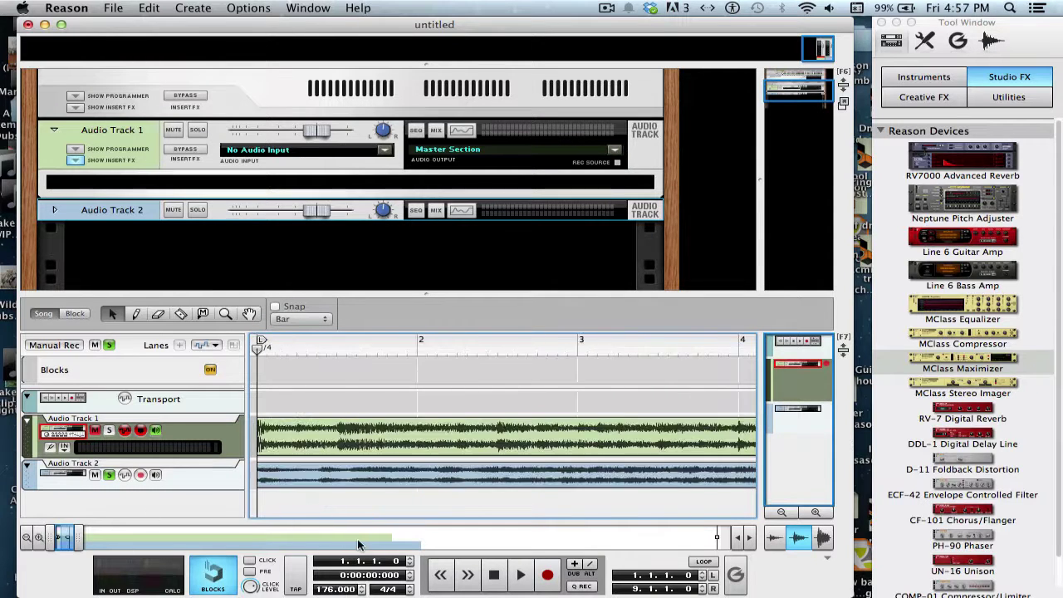
{"action": "left_click", "coordinate": [274, 305]}
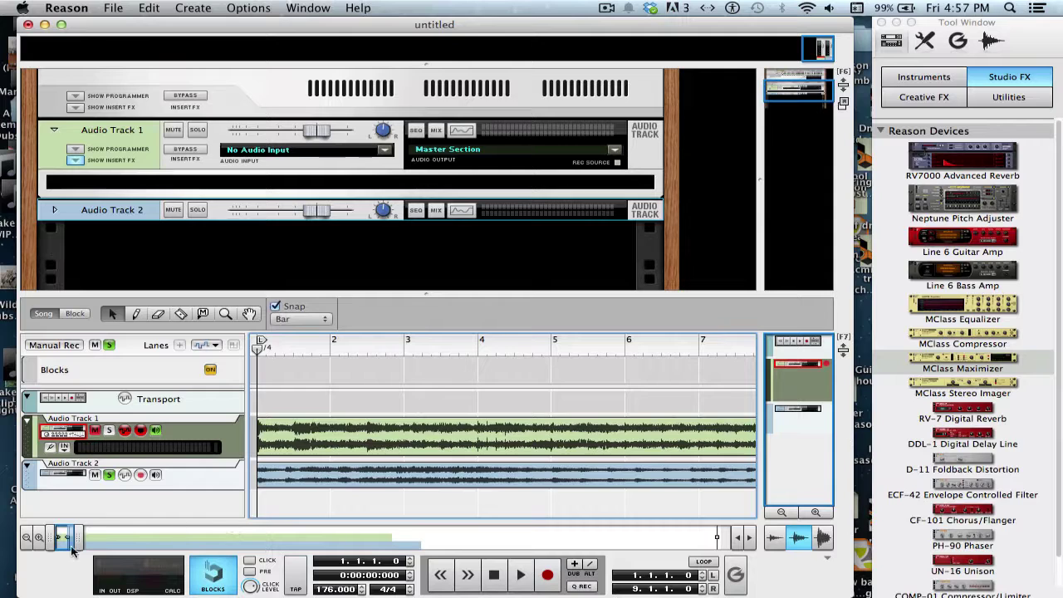
{"action": "left_click_drag", "start_coordinate": [79, 537], "coordinate": [130, 538]}
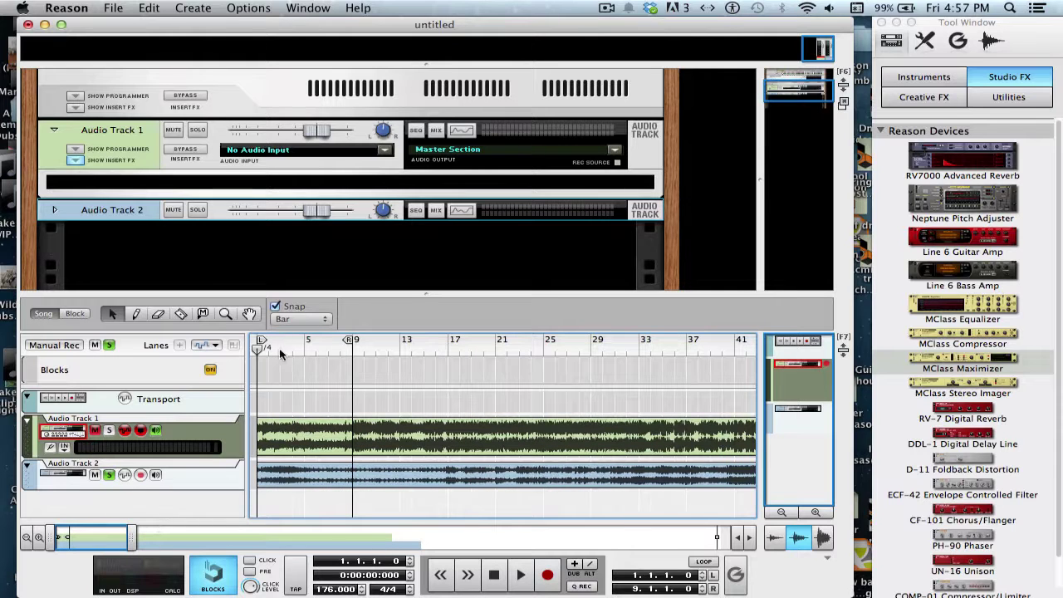
- Play Audio Track 2 against the metronome click from bar 1, bar 15 and around bars 35 to 41
{"action": "key", "text": "space"}
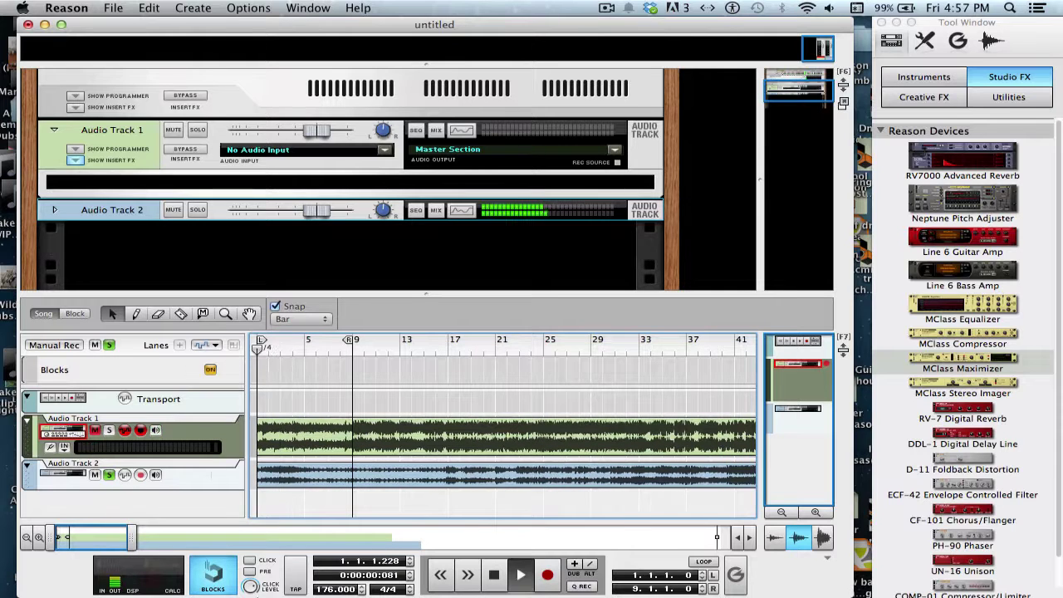
{"action": "left_click", "coordinate": [249, 560]}
{"action": "left_click", "coordinate": [425, 341]}
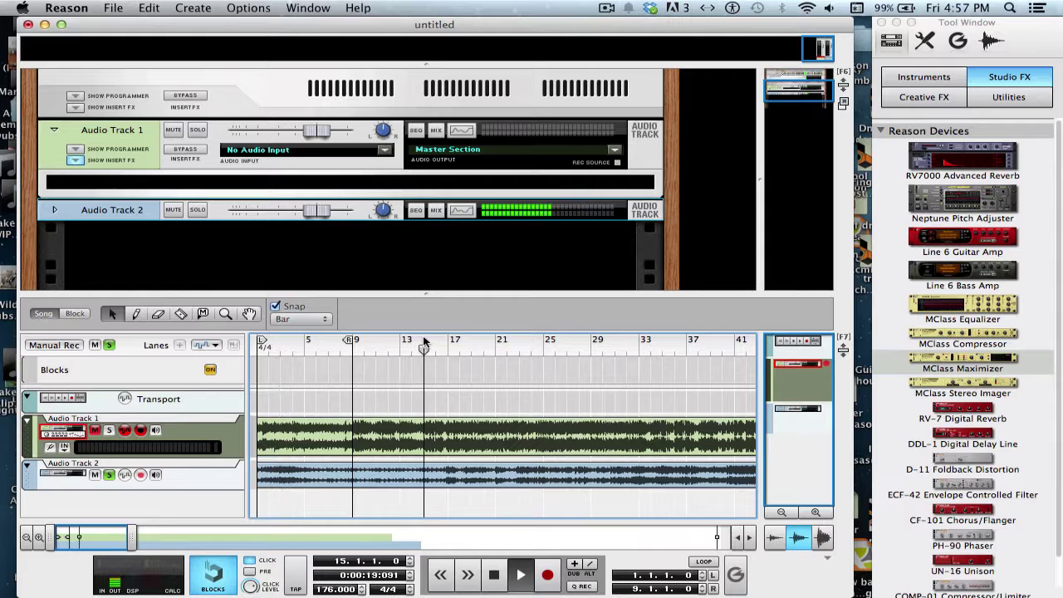
{"action": "left_click", "coordinate": [663, 345]}
{"action": "left_click_drag", "start_coordinate": [663, 348], "coordinate": [735, 349]}
{"action": "key", "text": "space"}
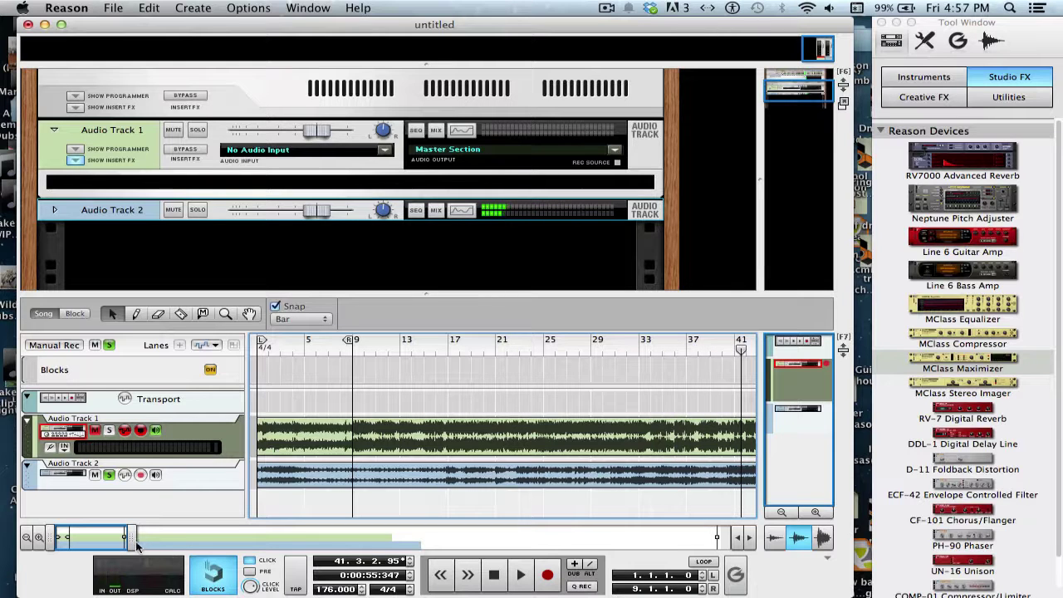
- Move Audio Track 2's clip to start at bar 97 and place the playhead just ahead of it
{"action": "left_click_drag", "start_coordinate": [129, 538], "coordinate": [160, 538]}
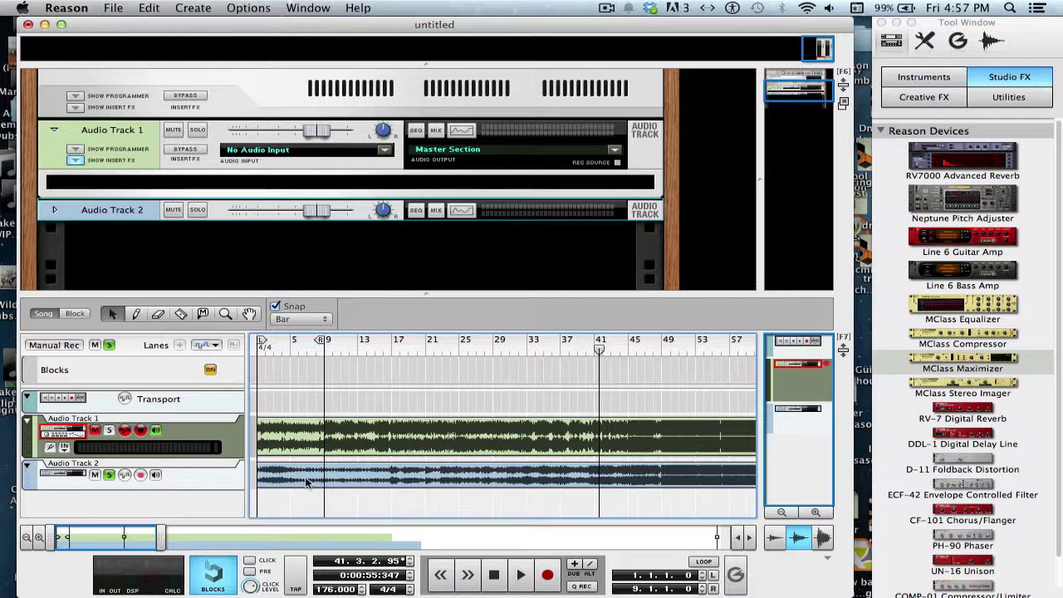
{"action": "left_click_drag", "start_coordinate": [307, 482], "coordinate": [690, 475]}
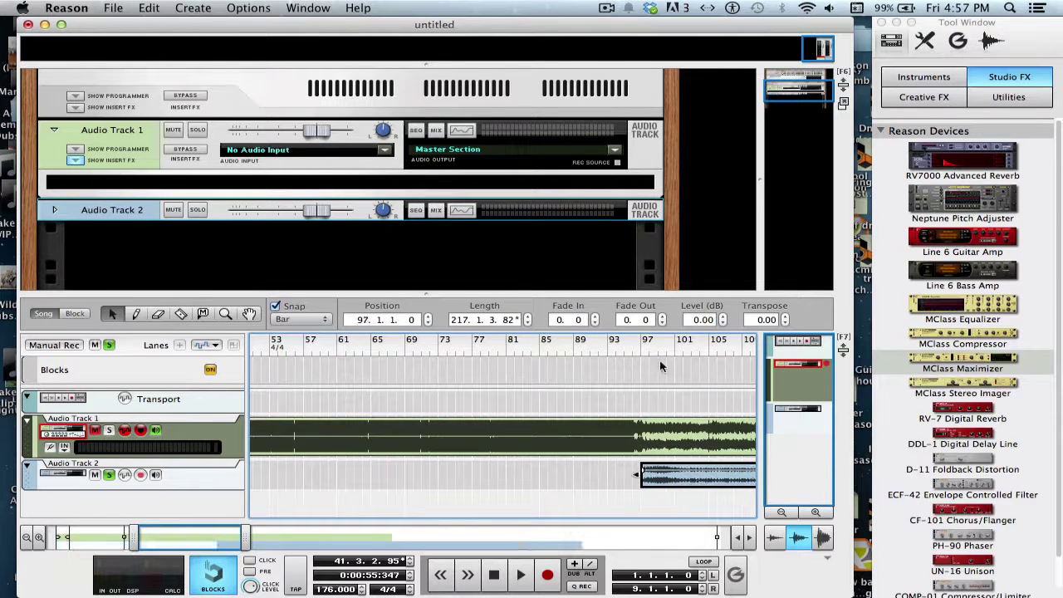
{"action": "left_click", "coordinate": [633, 349]}
- Clear the solo and mute states and play both tracks together around bar 97
{"action": "left_click", "coordinate": [110, 346]}
{"action": "key", "text": "space"}
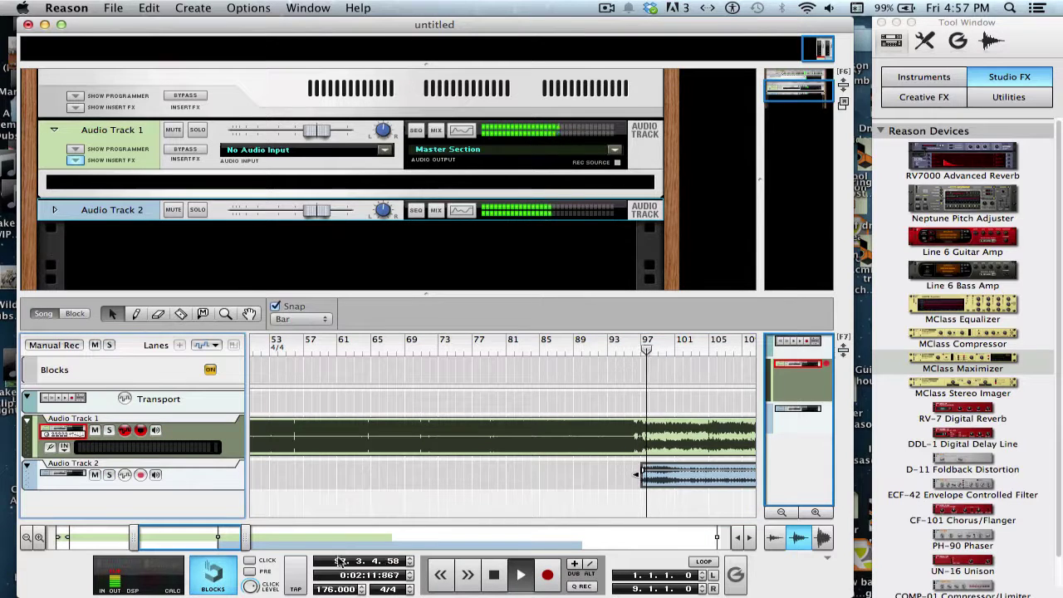
{"action": "left_click_drag", "start_coordinate": [216, 540], "coordinate": [432, 538]}
{"action": "key", "text": "space"}
- Move Audio Track 2's clip to start at bar 177 and play the transition, leaving the playhead at bar 177
{"action": "left_click_drag", "start_coordinate": [372, 495], "coordinate": [656, 495]}
{"action": "left_click", "coordinate": [584, 347]}
{"action": "key", "text": "space"}
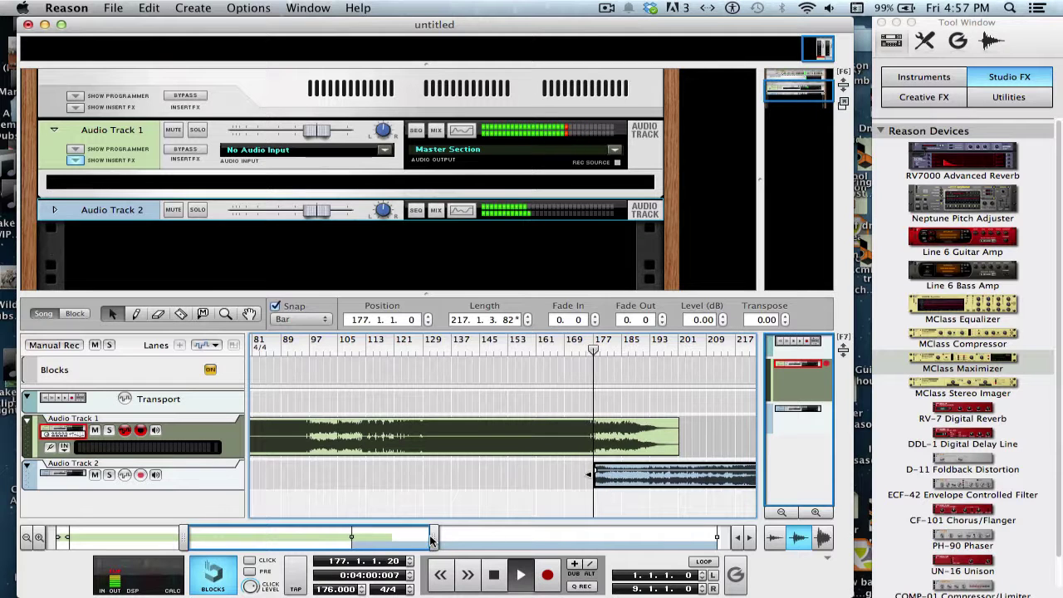
{"action": "left_click_drag", "start_coordinate": [200, 542], "coordinate": [260, 542]}
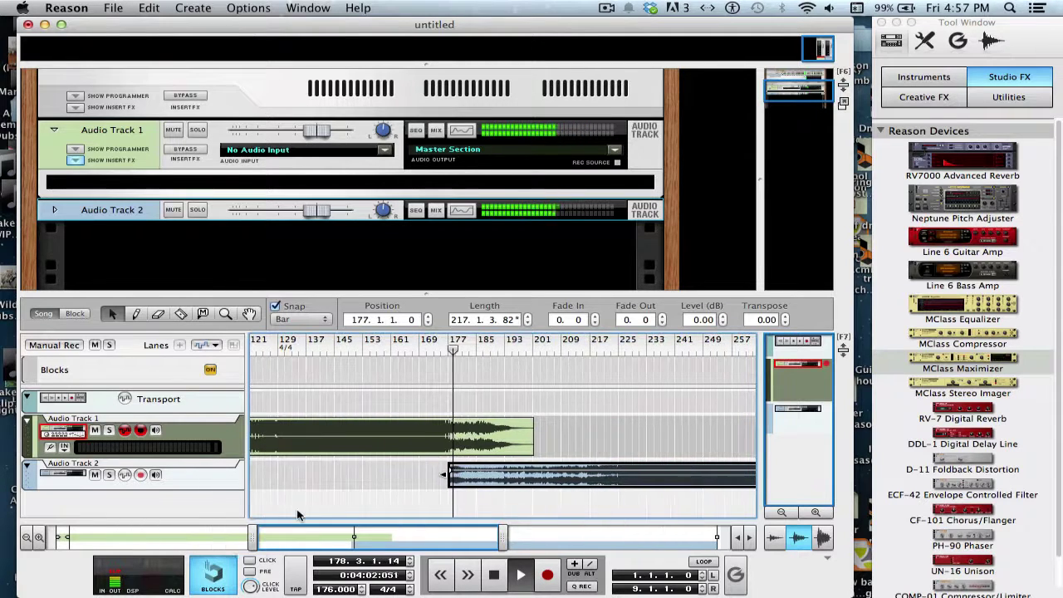
{"action": "key", "text": "space"}
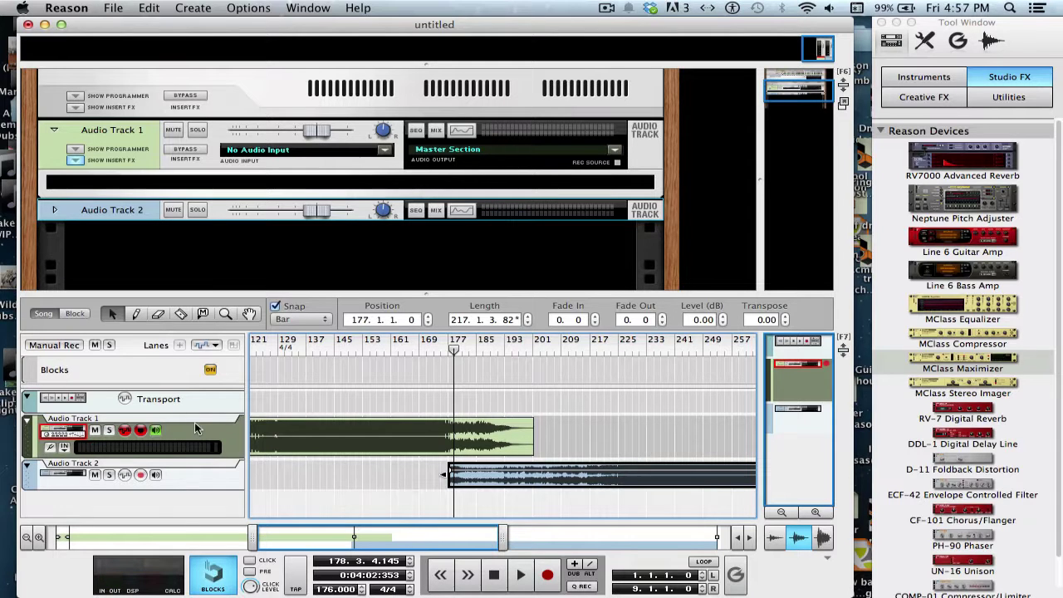
{"action": "left_click", "coordinate": [204, 477]}
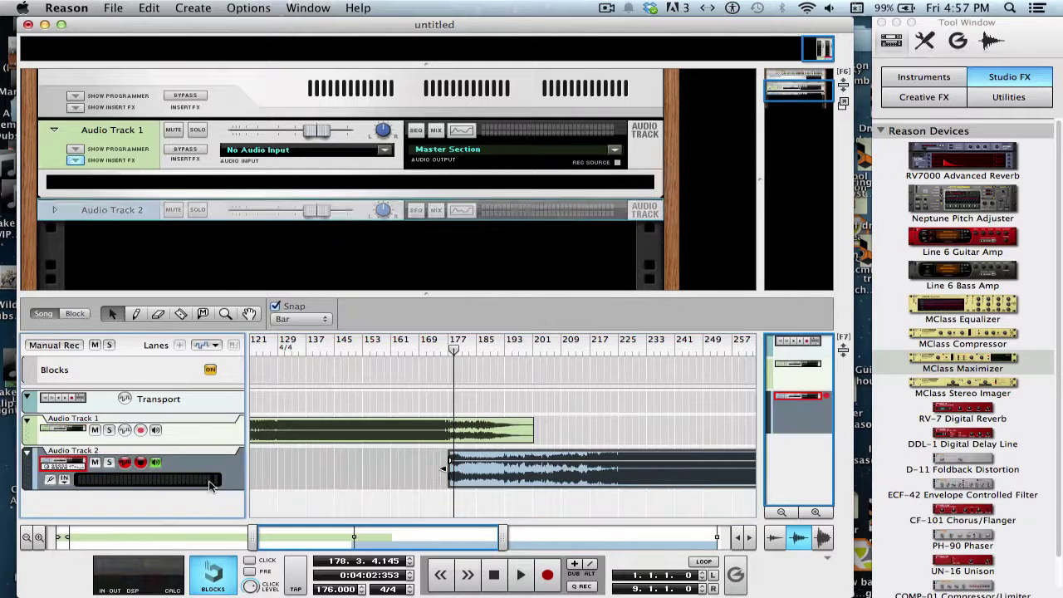
{"action": "left_click", "coordinate": [449, 343]}
{"action": "left_click", "coordinate": [493, 411]}
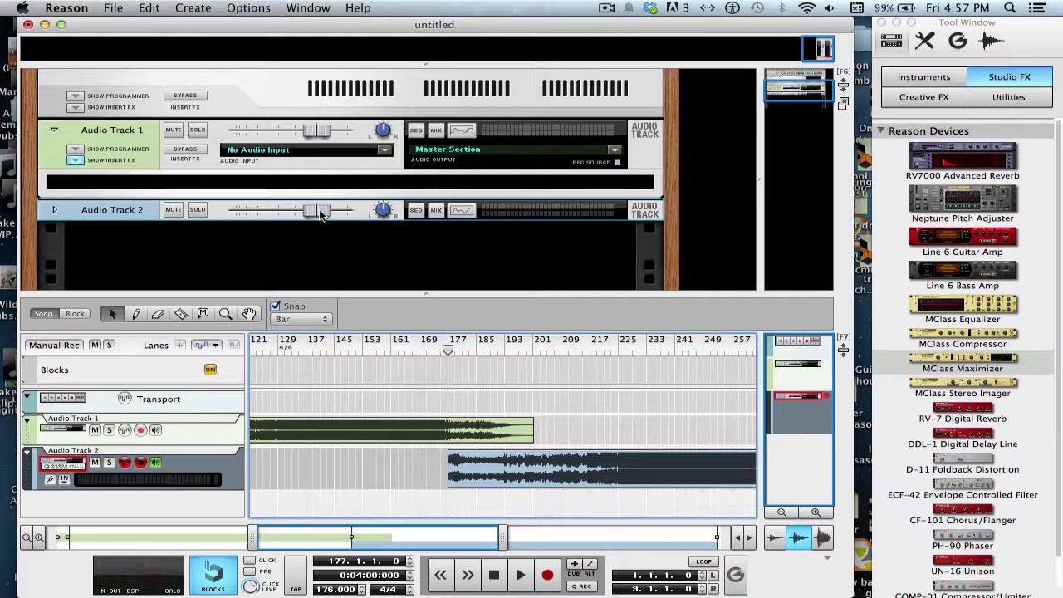
- Try an ECF-42 Envelope Controlled Filter in Audio Track 1's insert effects section, and delete the device
{"action": "mouse_move", "coordinate": [320, 214]}
{"action": "left_click", "coordinate": [89, 184]}
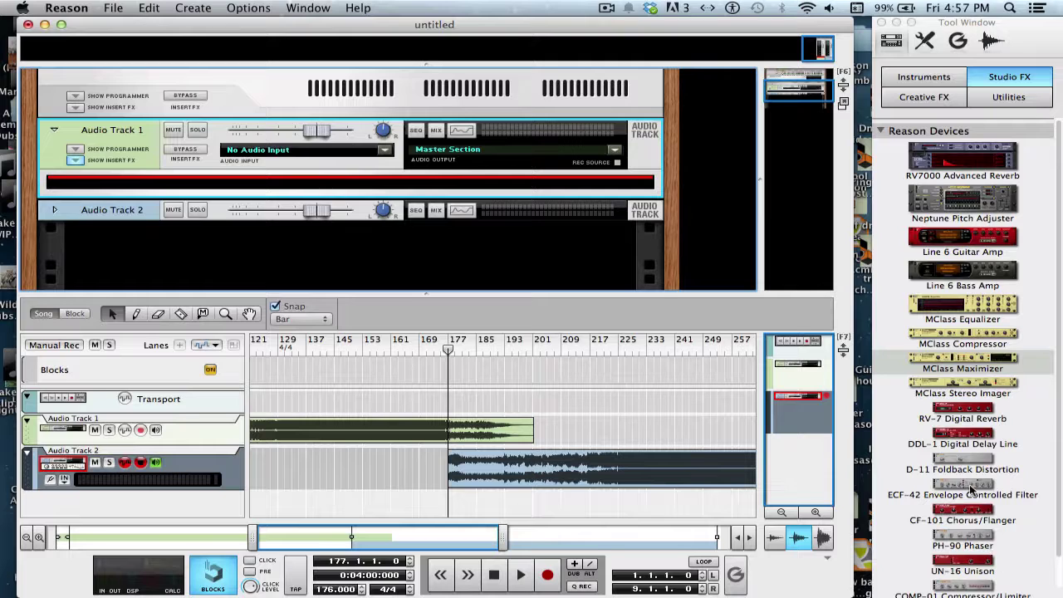
{"action": "left_click_drag", "start_coordinate": [970, 490], "coordinate": [415, 196]}
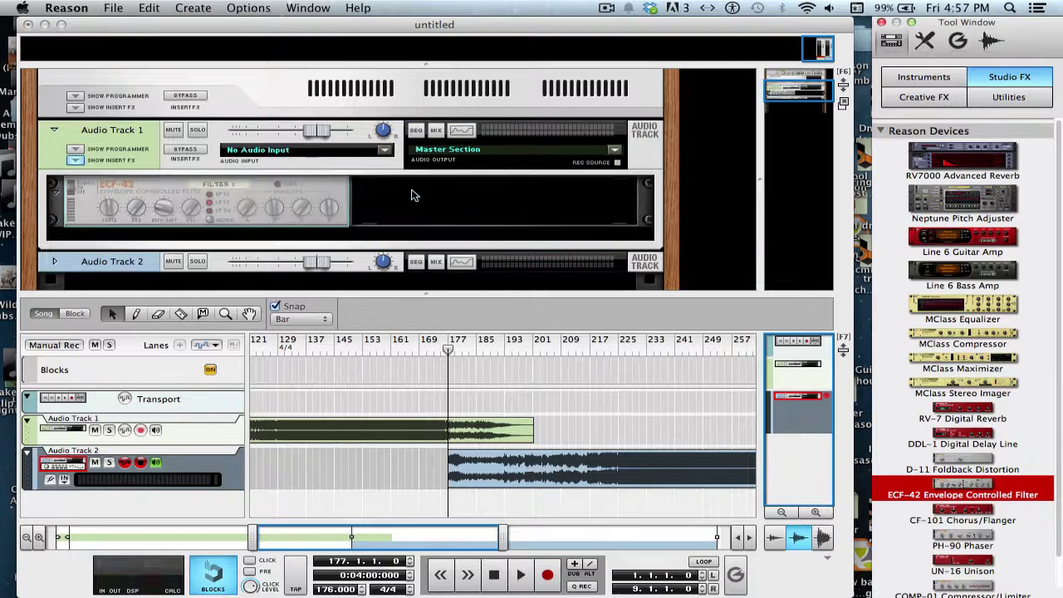
{"action": "right_click", "coordinate": [112, 214]}
{"action": "left_click", "coordinate": [115, 189]}
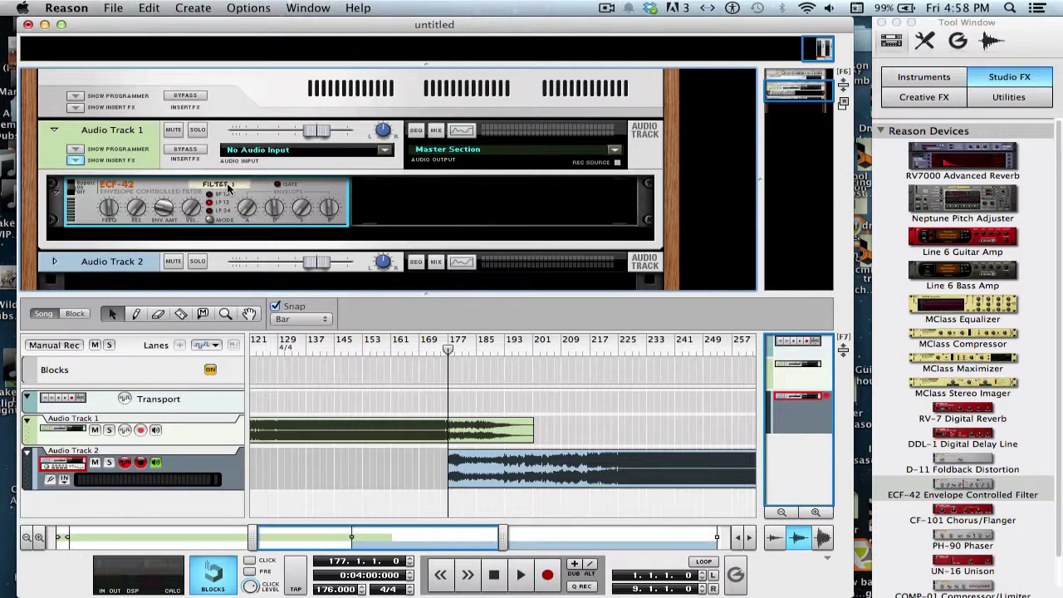
{"action": "key", "text": "BackSpace"}
{"action": "left_click", "coordinate": [660, 228]}
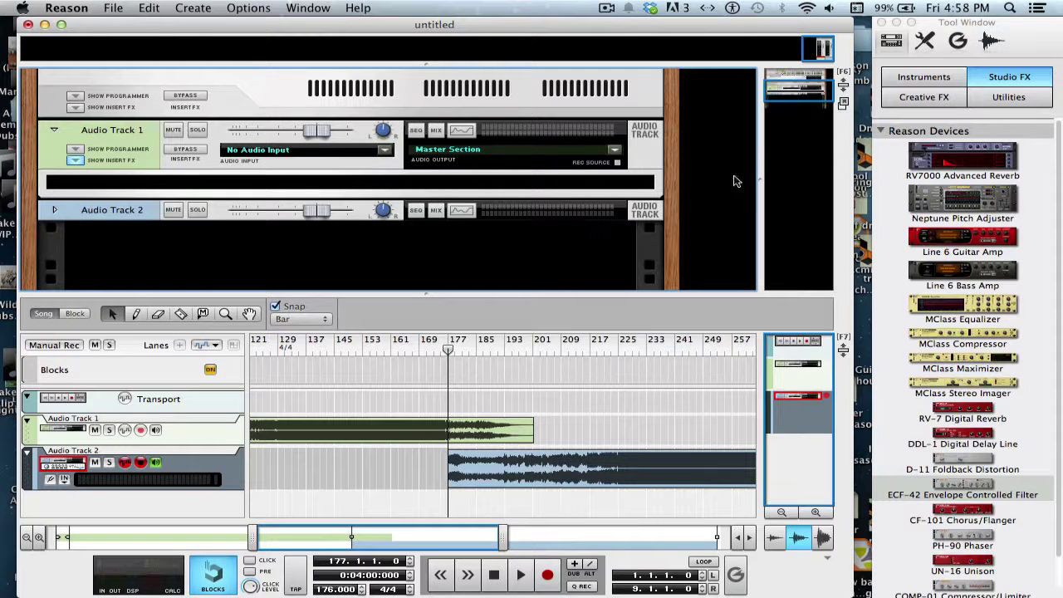
- Add a Level automation lane to Audio Track 1 from its volume fader
{"action": "scroll", "coordinate": [809, 98], "scroll_direction": "down", "scroll_amount": 2}
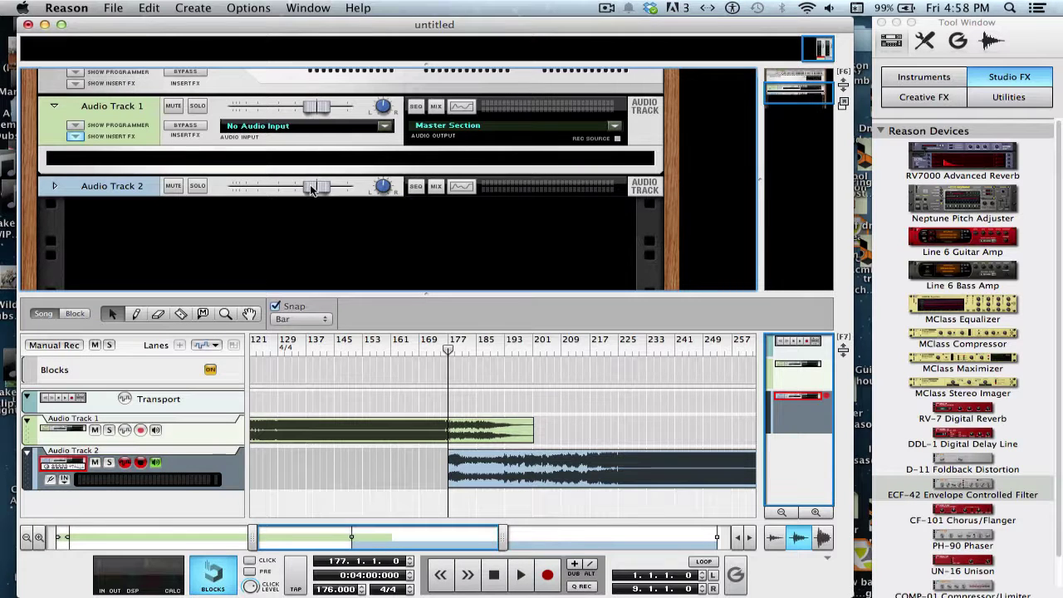
{"action": "left_click", "coordinate": [181, 438]}
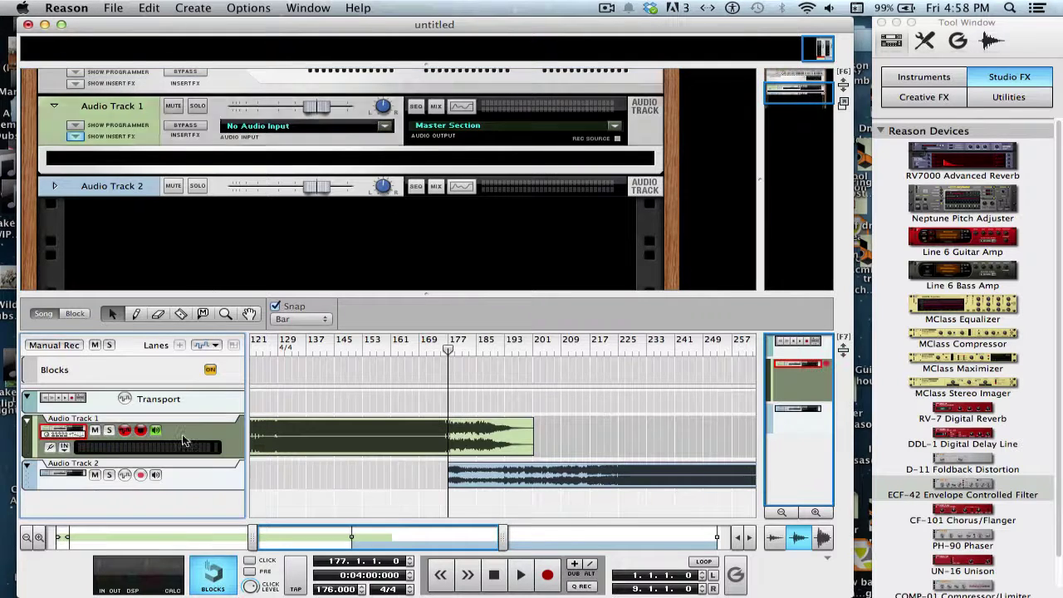
{"action": "right_click", "coordinate": [317, 102]}
{"action": "left_click", "coordinate": [357, 108]}
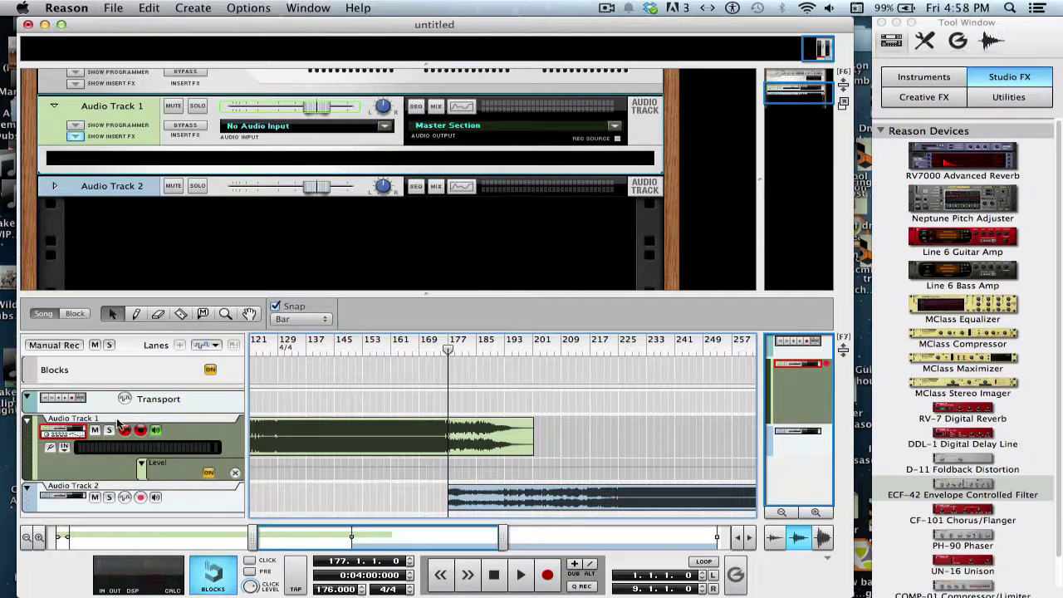
- Try a short recording on Audio Track 1 from bar 177 with its audio record enable switched on
{"action": "left_click", "coordinate": [141, 430]}
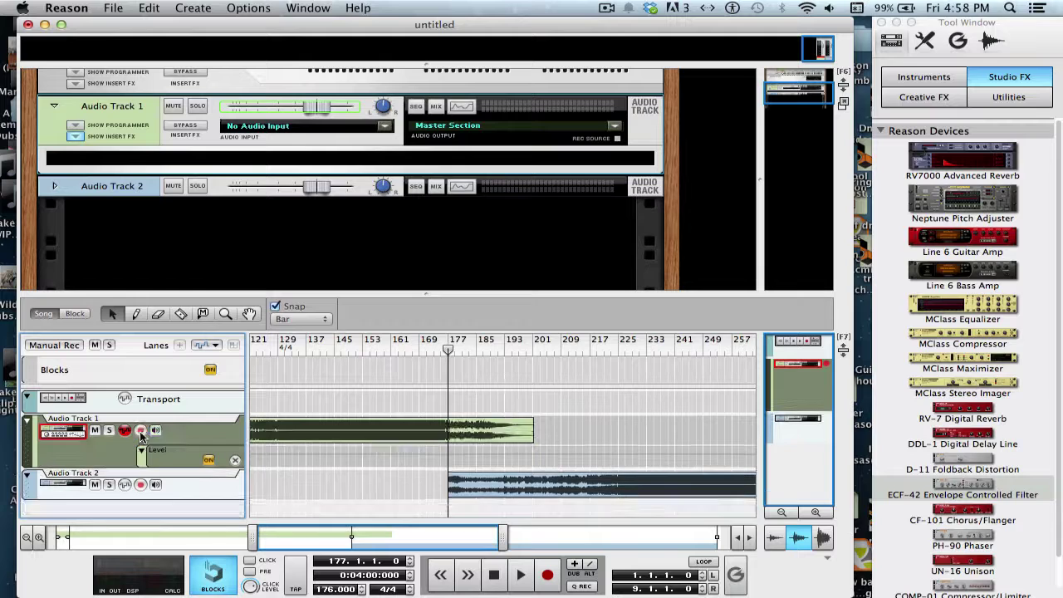
{"action": "left_click", "coordinate": [140, 430]}
{"action": "left_click", "coordinate": [140, 431]}
{"action": "left_click", "coordinate": [141, 431]}
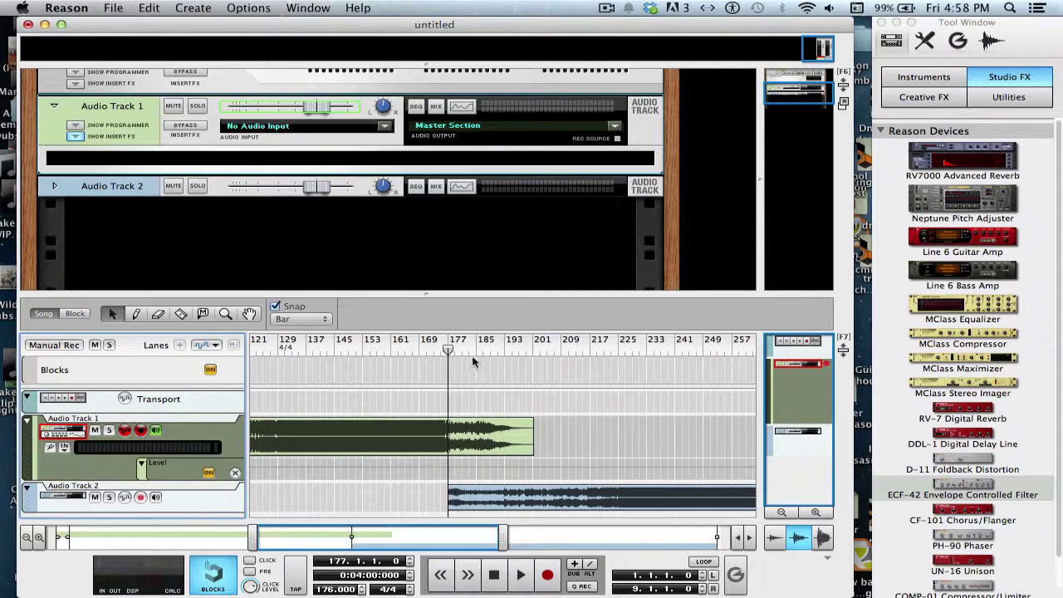
{"action": "left_click", "coordinate": [448, 347]}
{"action": "key", "text": "space"}
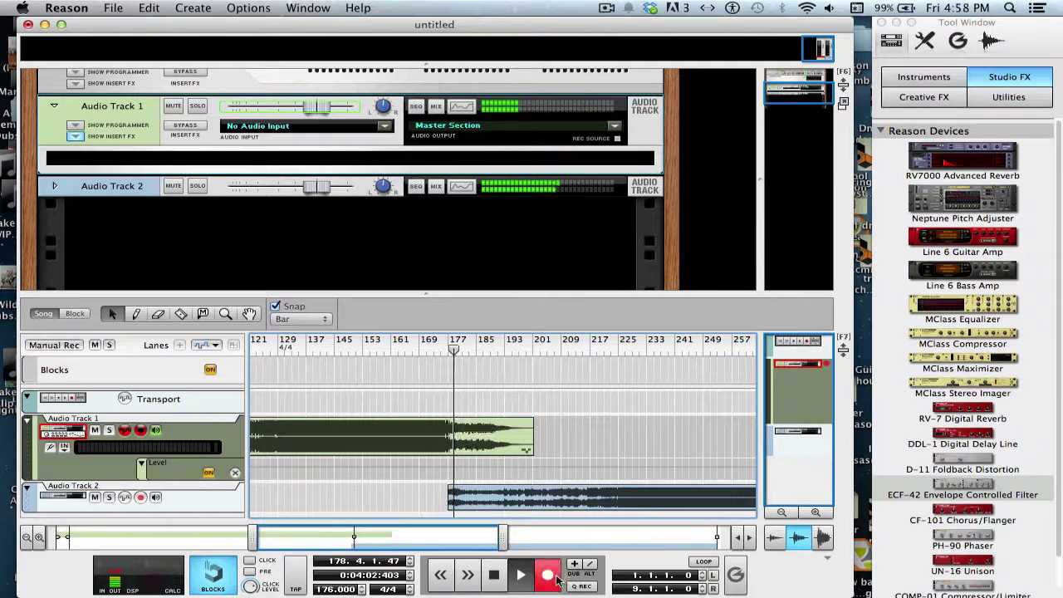
{"action": "key", "text": "space"}
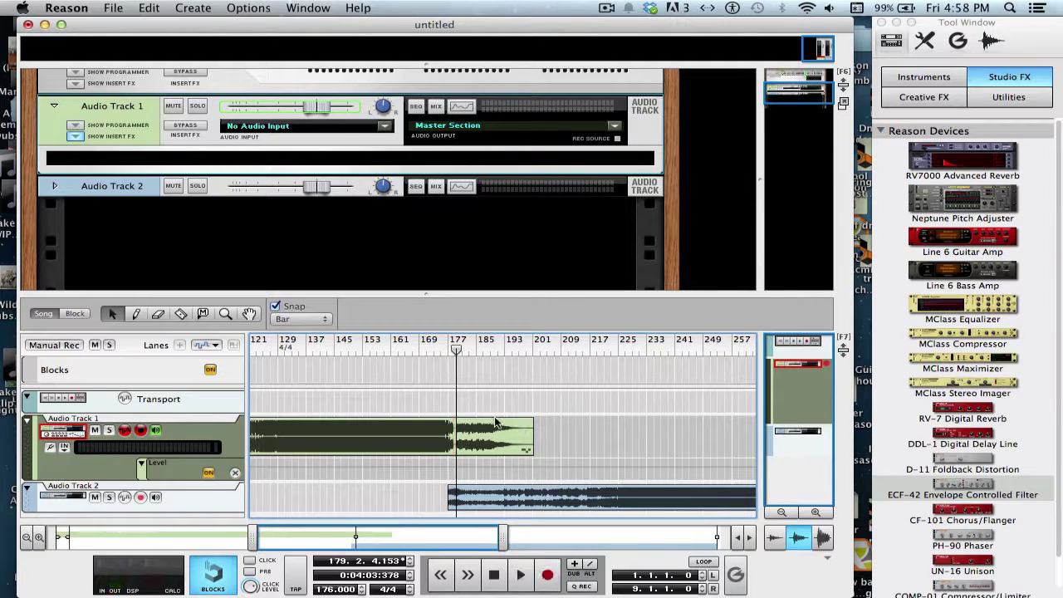
{"action": "left_click", "coordinate": [452, 347]}
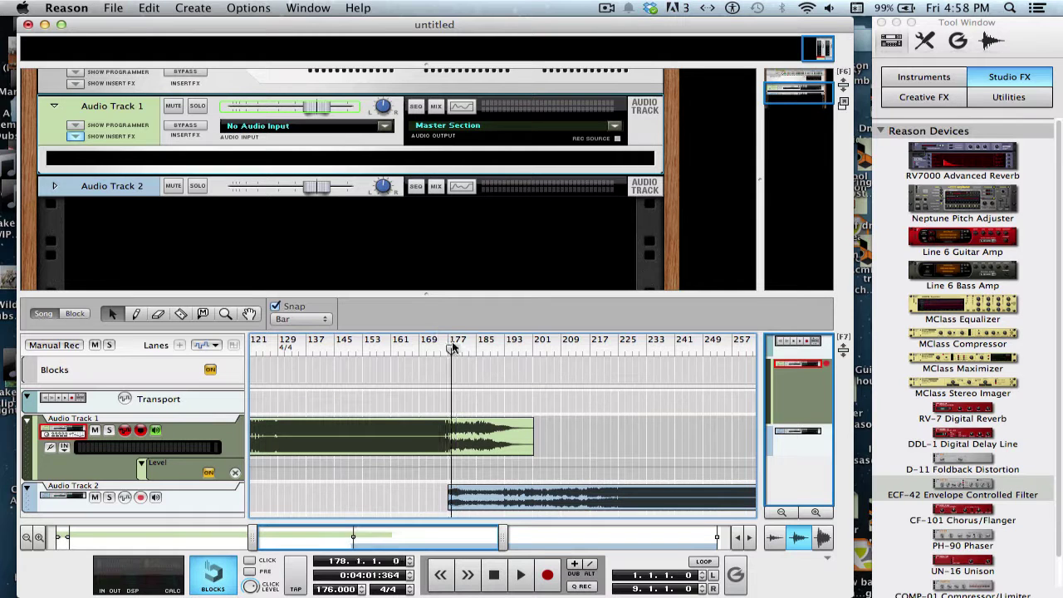
- Turn off Audio Track 1's audio record enable and record its Level automation from bar 177, fading the volume down to minimum by bar 193
{"action": "left_click", "coordinate": [142, 430]}
{"action": "left_click", "coordinate": [449, 347]}
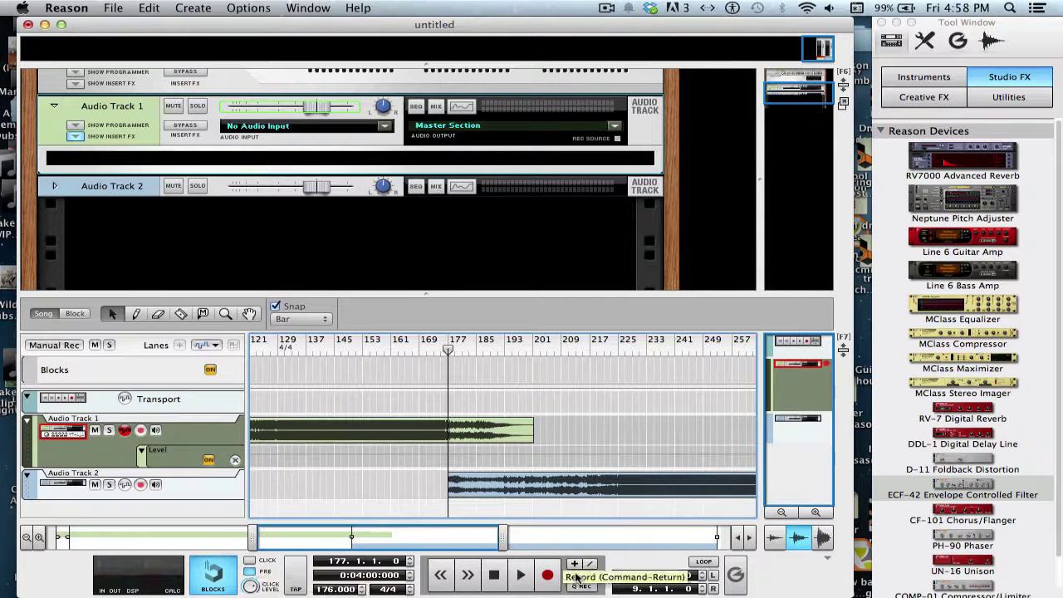
{"action": "left_click", "coordinate": [548, 574]}
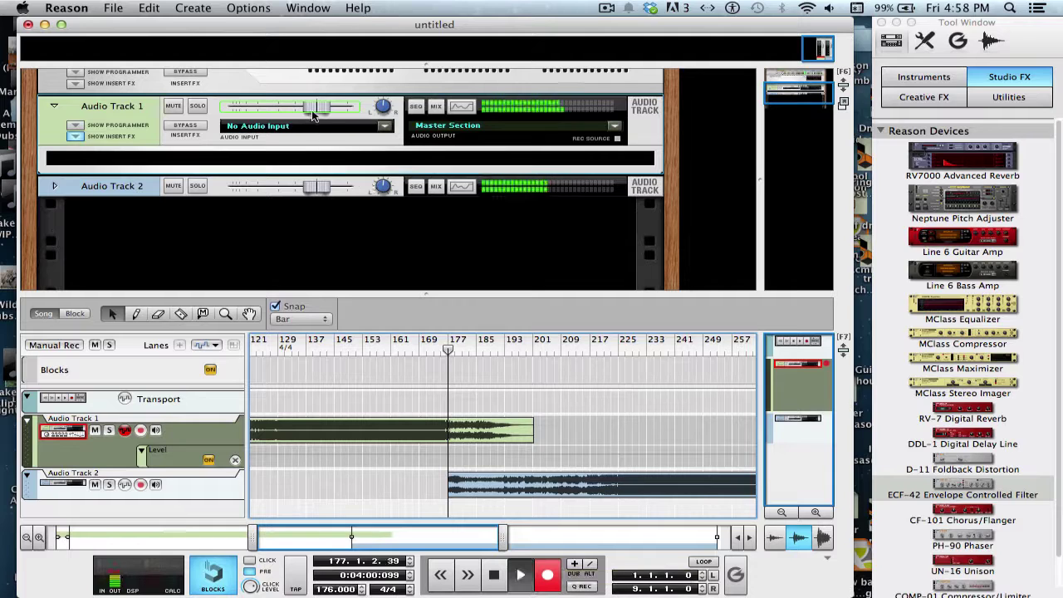
{"action": "left_click_drag", "start_coordinate": [314, 108], "coordinate": [234, 106]}
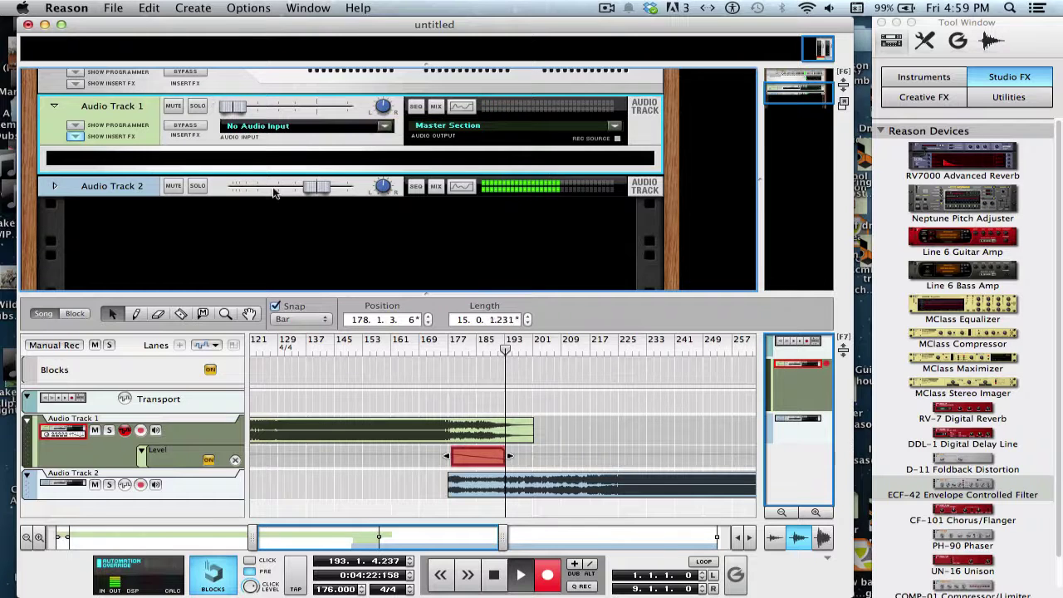
{"action": "key", "text": "space"}
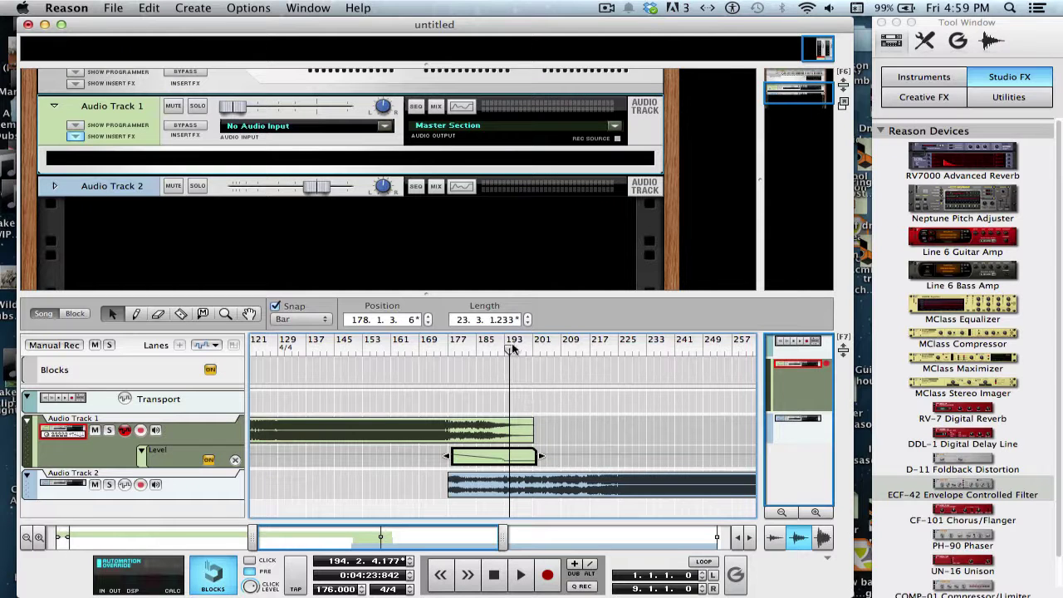
{"action": "left_click_drag", "start_coordinate": [512, 349], "coordinate": [516, 347]}
{"action": "left_click", "coordinate": [525, 431]}
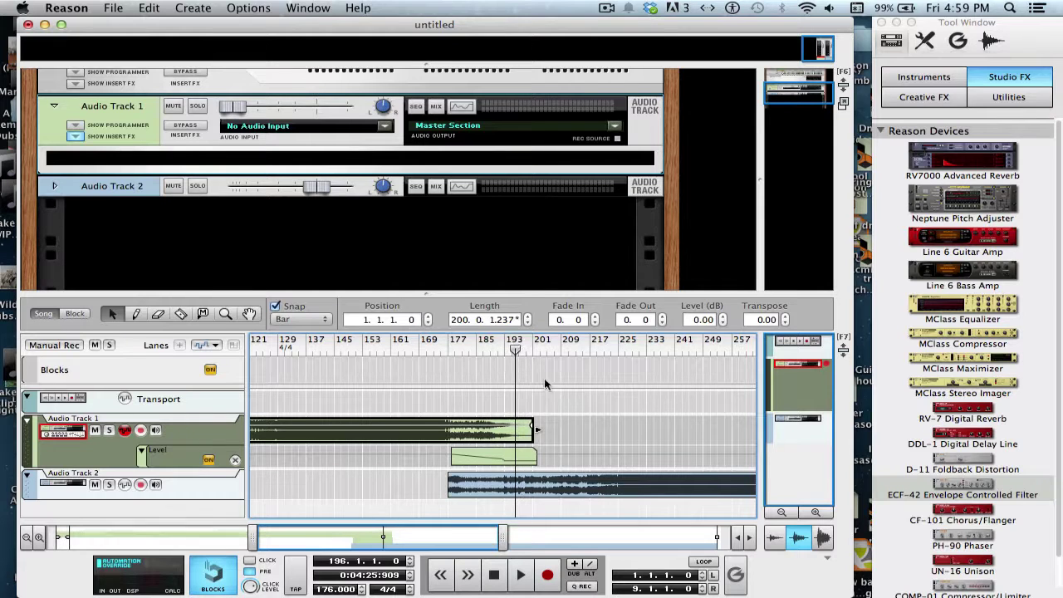
{"action": "left_click", "coordinate": [519, 457]}
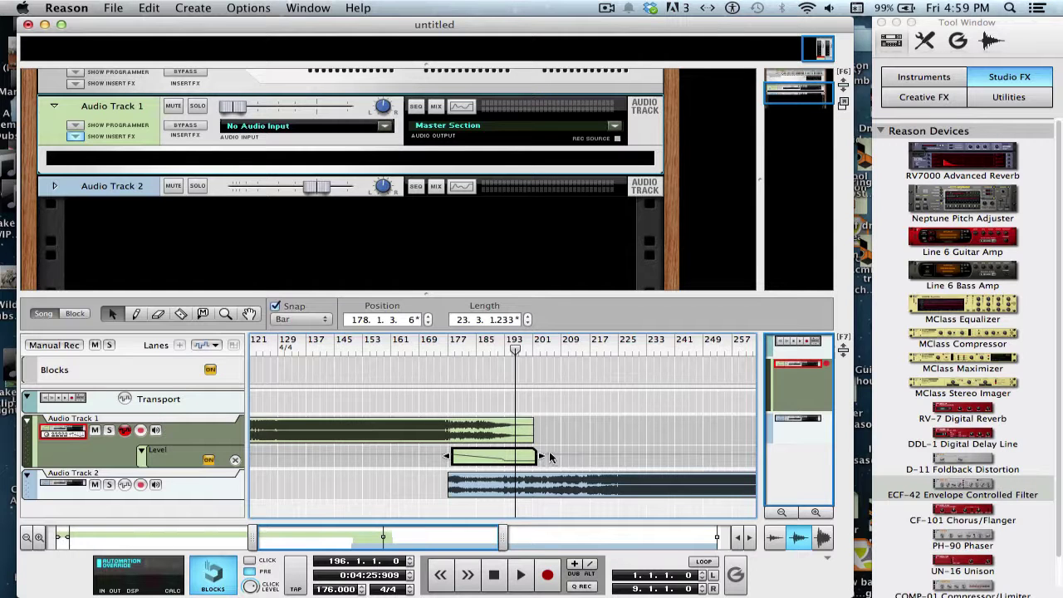
{"action": "left_click", "coordinate": [465, 338]}
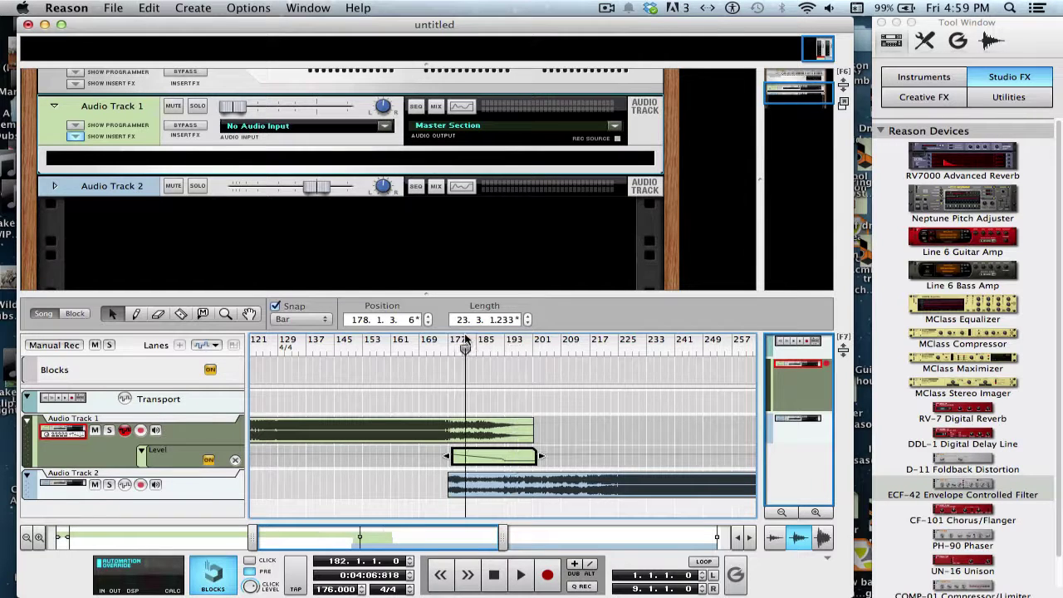
- Add four points to Audio Track 1's Level automation clip, starting at 184.3.4.0 with value 559, to shape a curved fade-out
{"action": "double_click", "coordinate": [470, 459]}
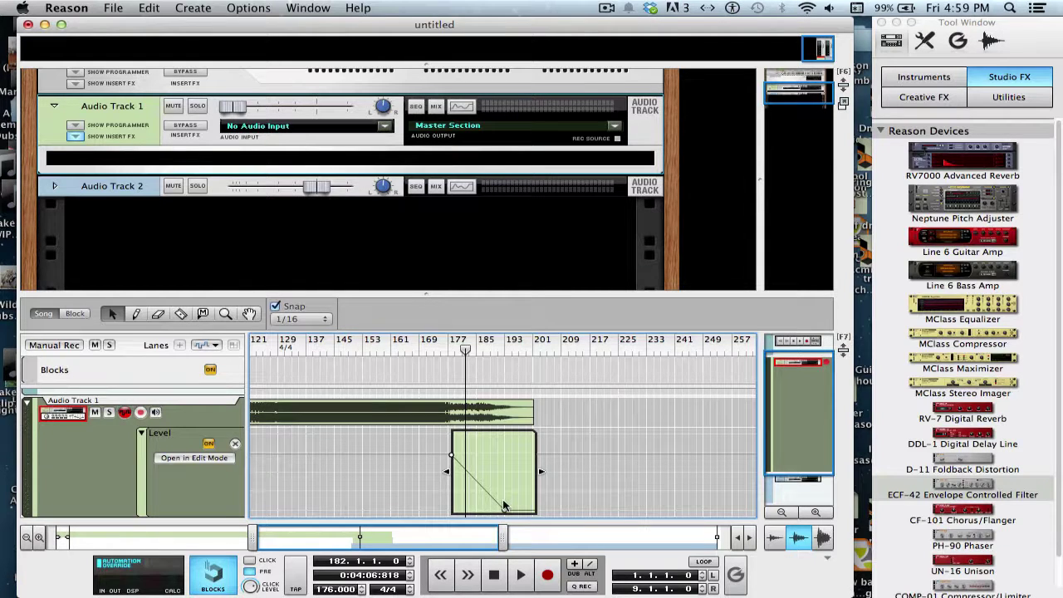
{"action": "left_click", "coordinate": [475, 470]}
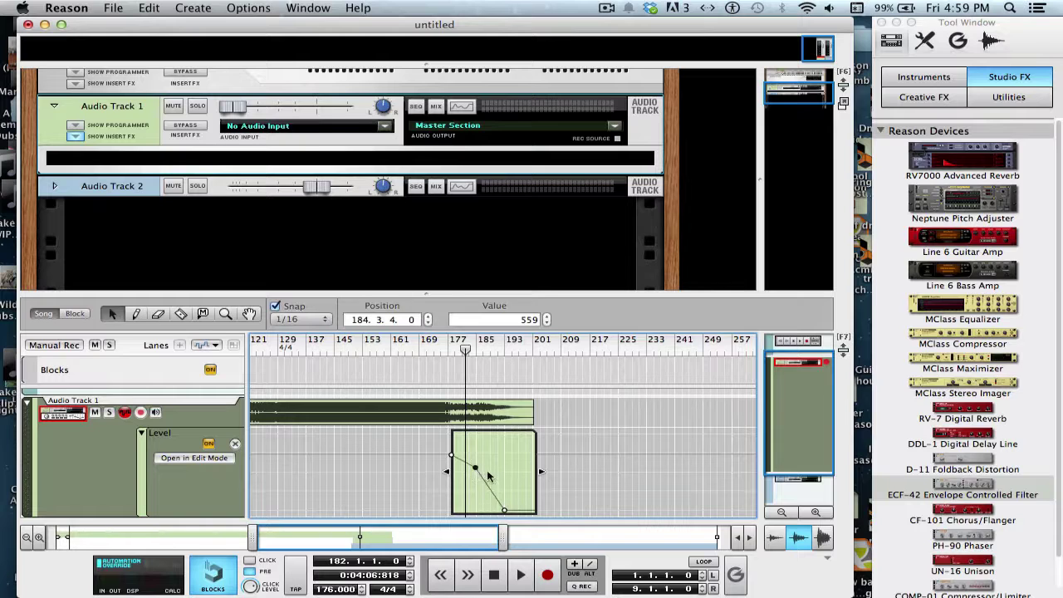
{"action": "key", "text": "w"}
{"action": "left_click", "coordinate": [489, 476]}
{"action": "left_click", "coordinate": [496, 492]}
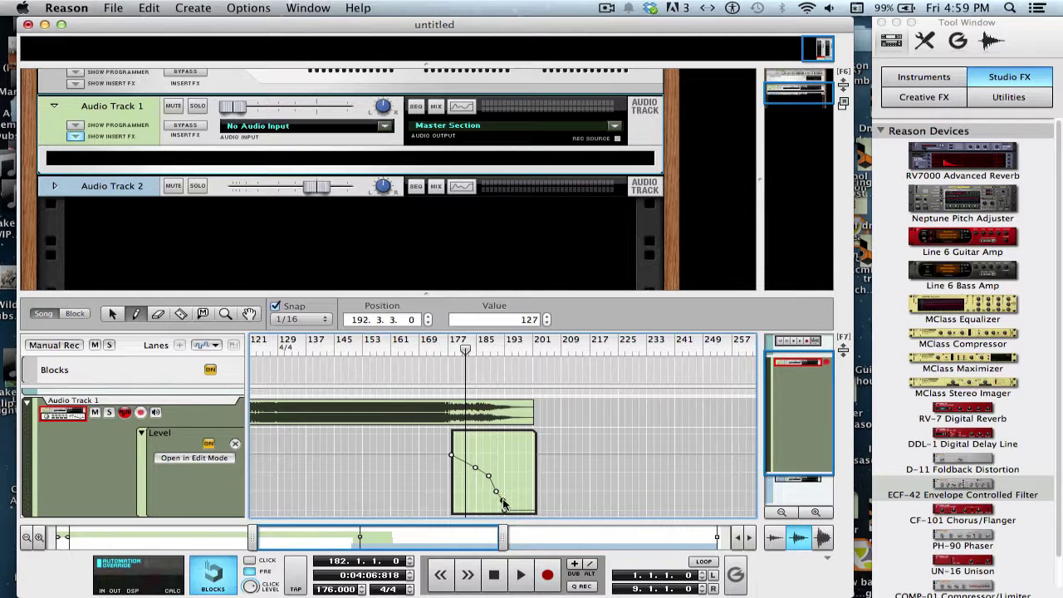
{"action": "key", "text": "q"}
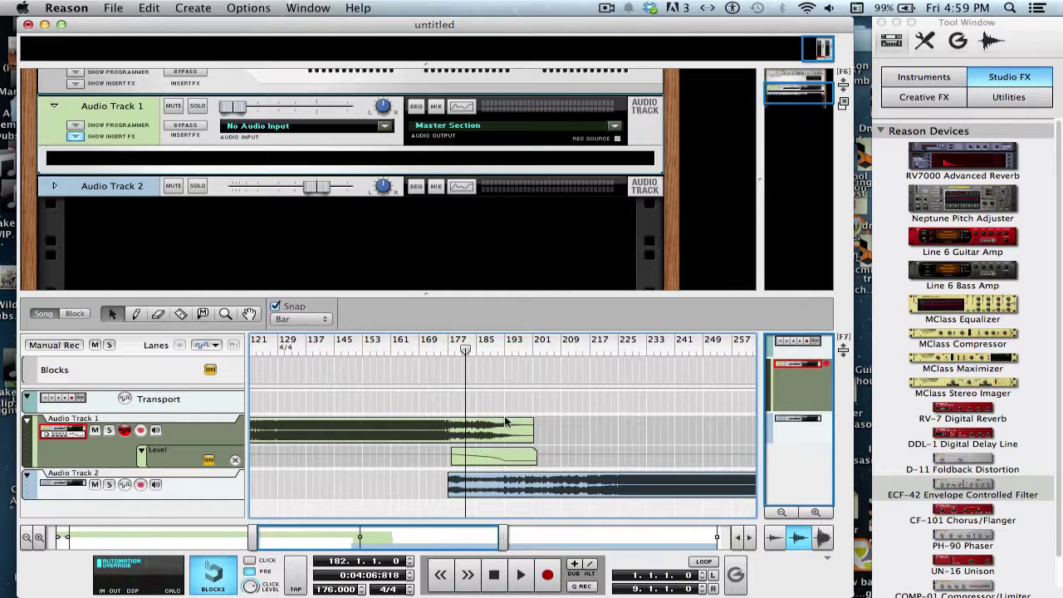
- Select Audio Track 2 in the sequencer and add a Level automation lane from its volume fader
{"action": "left_click", "coordinate": [225, 488]}
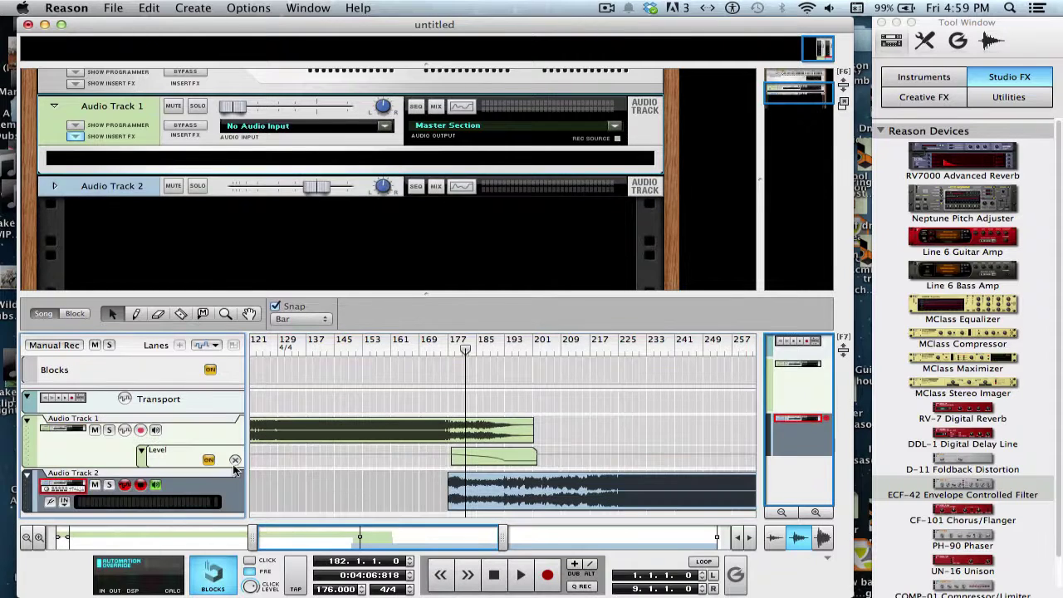
{"action": "right_click", "coordinate": [324, 188]}
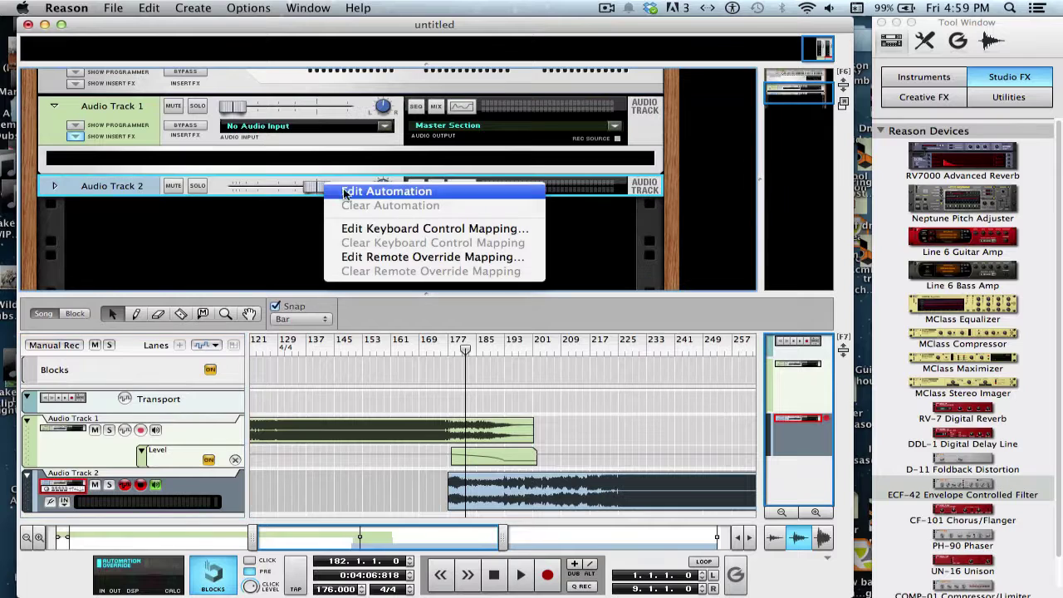
{"action": "left_click", "coordinate": [349, 189]}
- Record Audio Track 2's Level automation from about bar 173, dropping the fader to -∞ dB and raising it back by bar 193
{"action": "left_click_drag", "start_coordinate": [465, 352], "coordinate": [445, 349]}
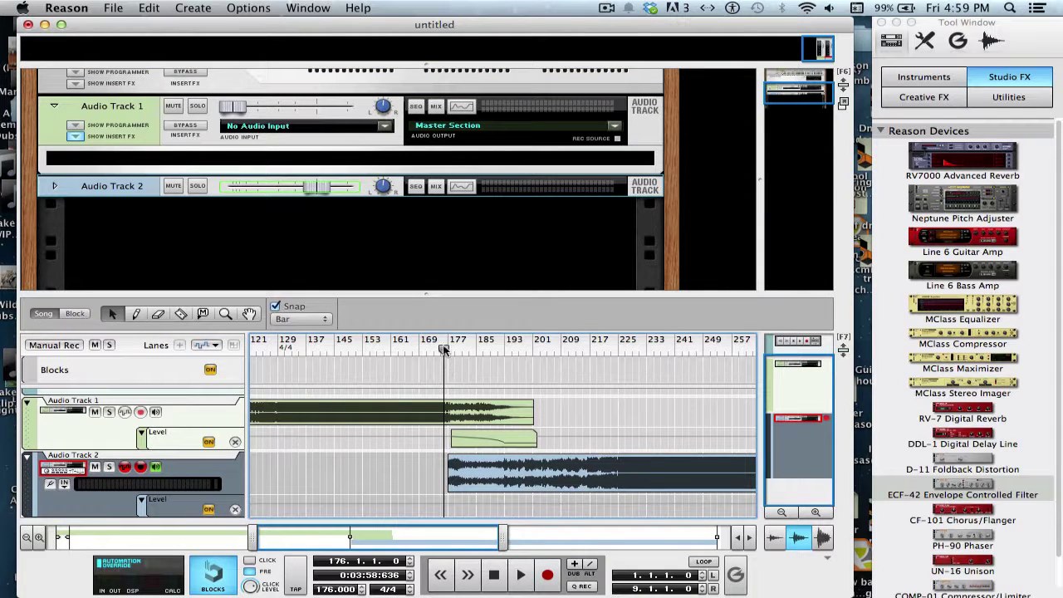
{"action": "left_click_drag", "start_coordinate": [444, 349], "coordinate": [423, 349]}
{"action": "key", "text": "space"}
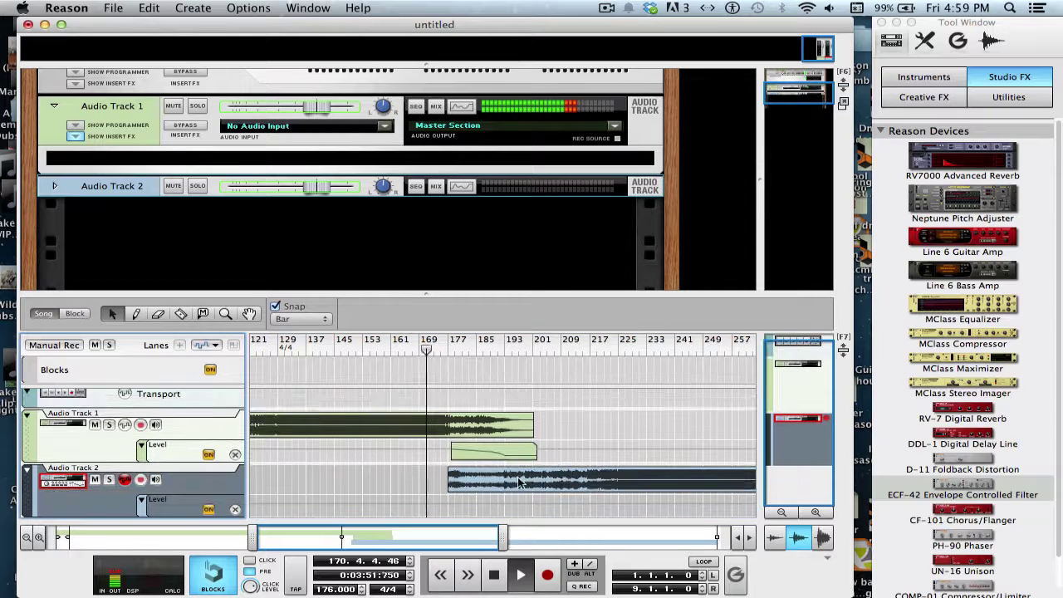
{"action": "left_click", "coordinate": [548, 575]}
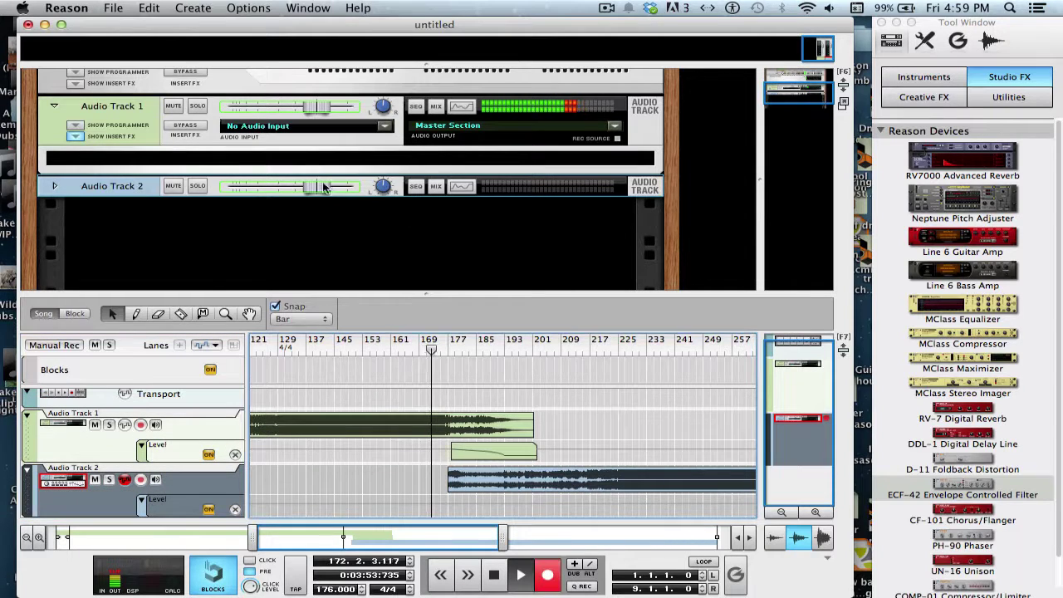
{"action": "left_click_drag", "start_coordinate": [324, 188], "coordinate": [145, 212]}
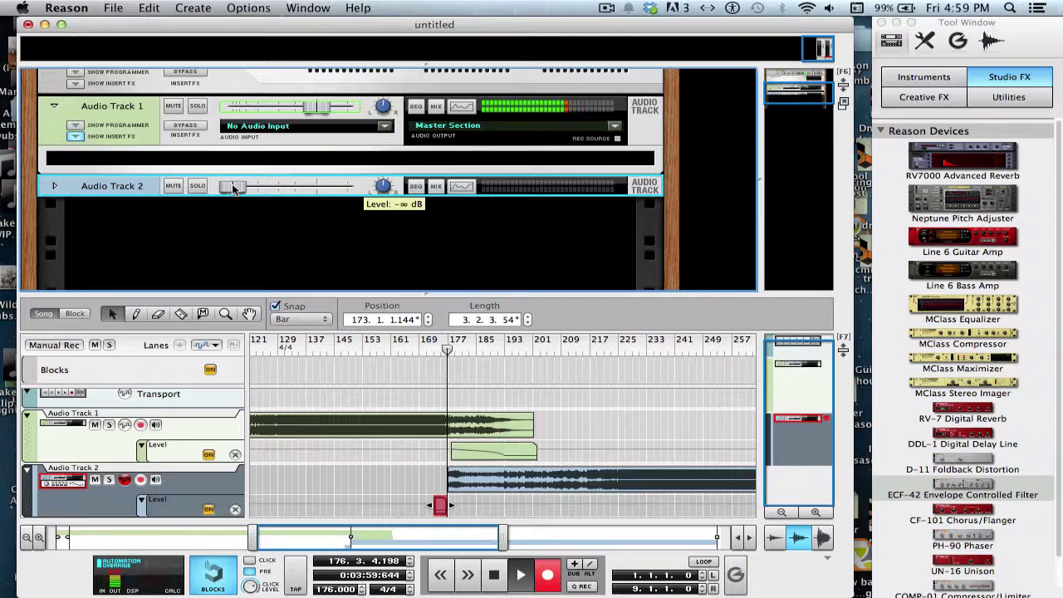
{"action": "left_click_drag", "start_coordinate": [232, 187], "coordinate": [316, 178]}
{"action": "key", "text": "space"}
{"action": "key", "text": "space"}
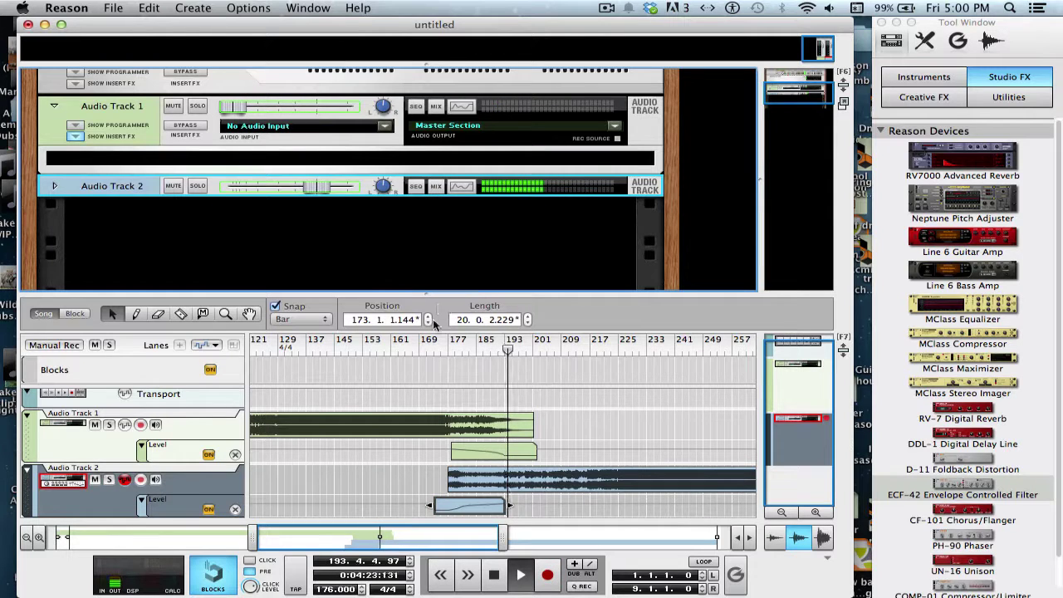
- Delete the stray starting points in Audio Track 2's Level automation clip and smooth its fade-in with a point at 184.2.4.77, value 562
{"action": "double_click", "coordinate": [474, 503]}
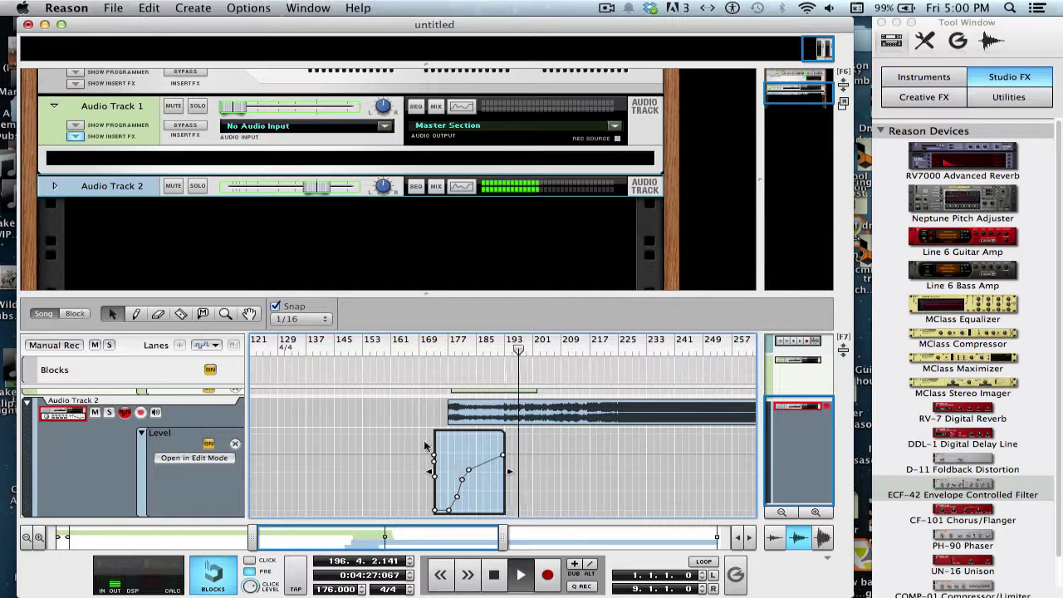
{"action": "left_click_drag", "start_coordinate": [425, 446], "coordinate": [444, 531]}
{"action": "key", "text": "Delete"}
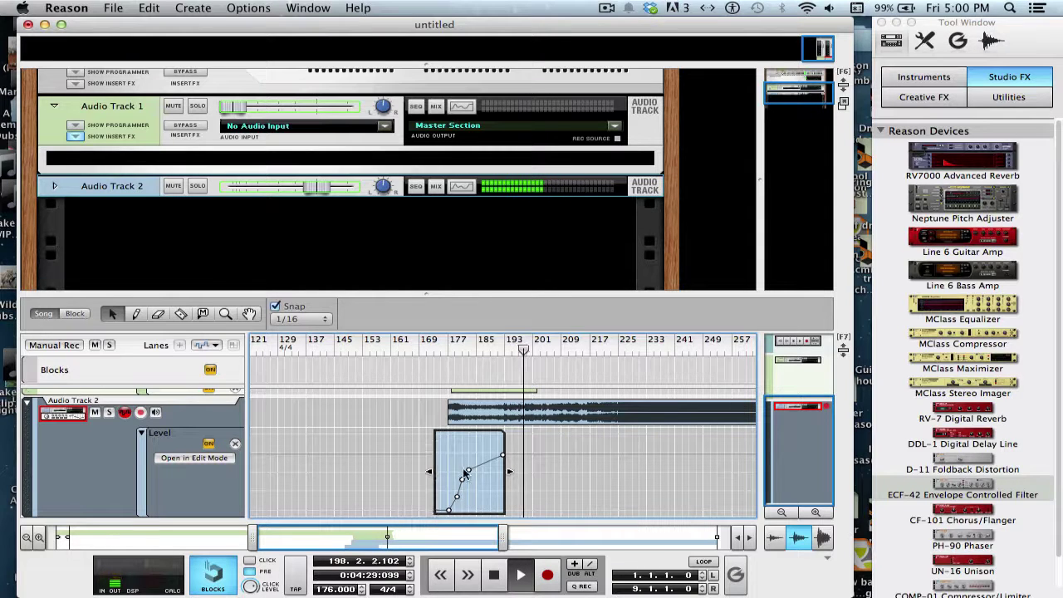
{"action": "mouse_move", "coordinate": [465, 472]}
{"action": "left_mouse_down"}
{"action": "mouse_move", "coordinate": [456, 494]}
{"action": "mouse_move", "coordinate": [476, 470]}
{"action": "left_mouse_up"}
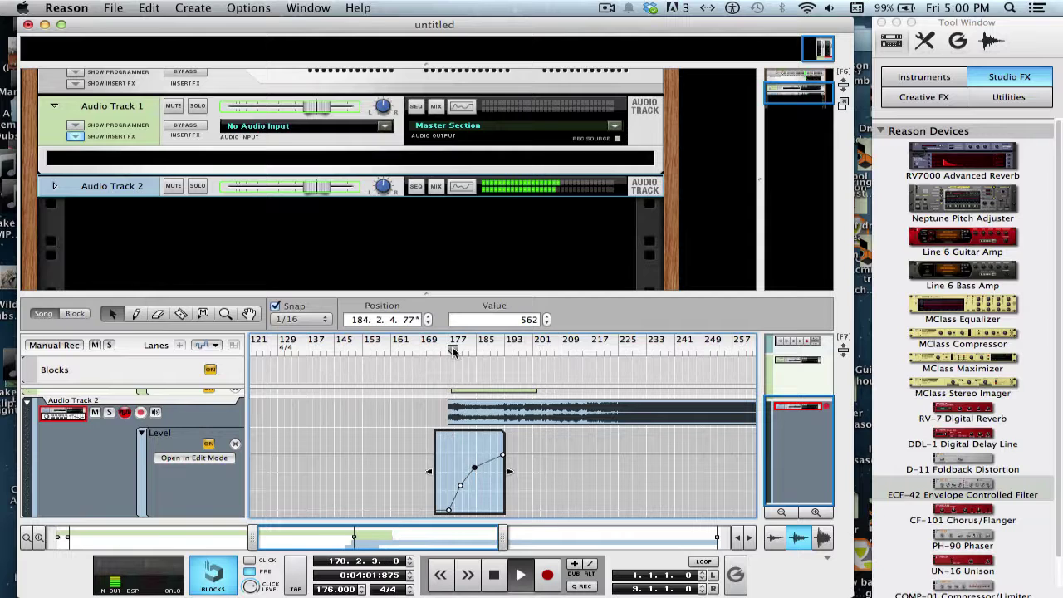
{"action": "double_click", "coordinate": [419, 406]}
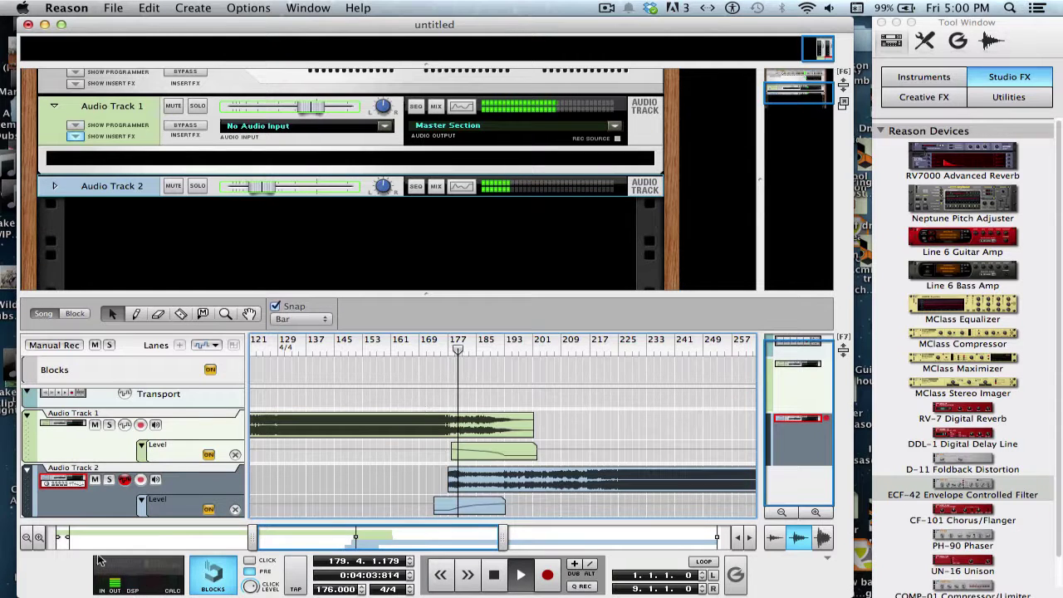
- Add an MClass Maximizer to the Master Section's insert effects and turn on its Soft Clip
{"action": "left_click", "coordinate": [776, 79]}
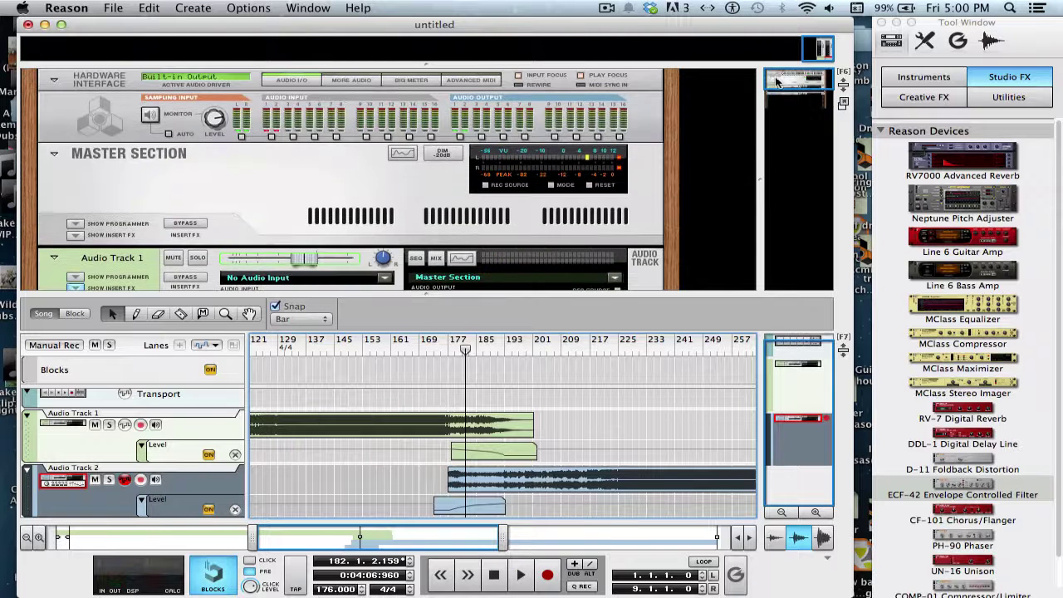
{"action": "left_click", "coordinate": [75, 237]}
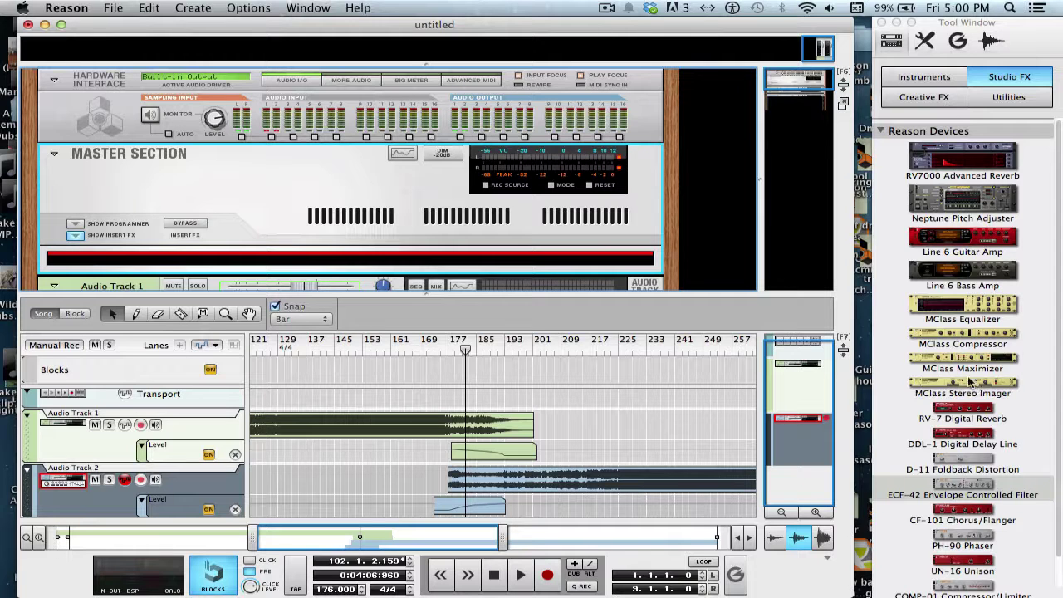
{"action": "left_click_drag", "start_coordinate": [970, 359], "coordinate": [332, 264]}
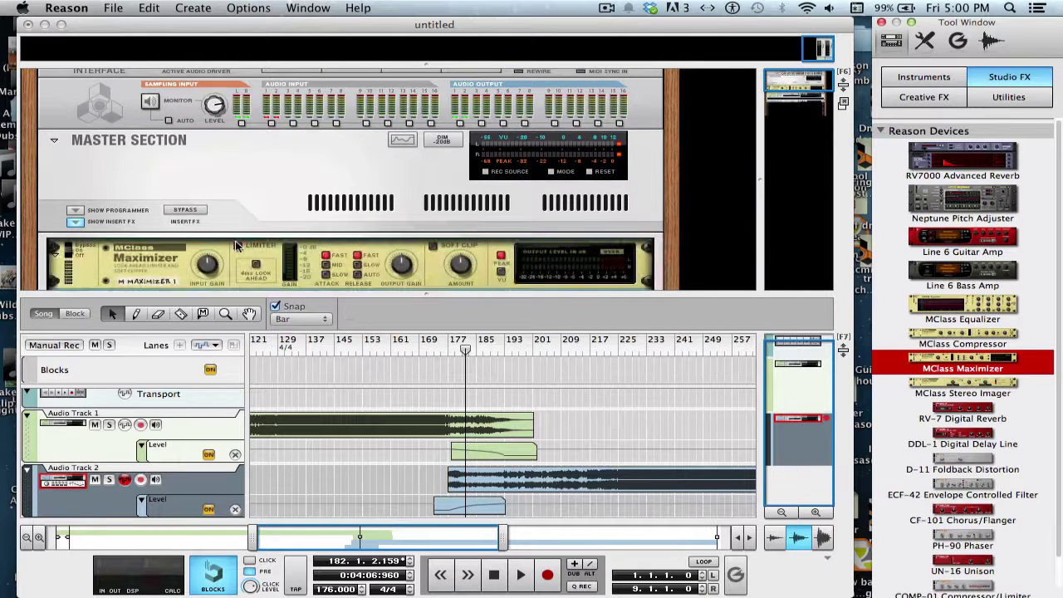
{"action": "left_click", "coordinate": [432, 248]}
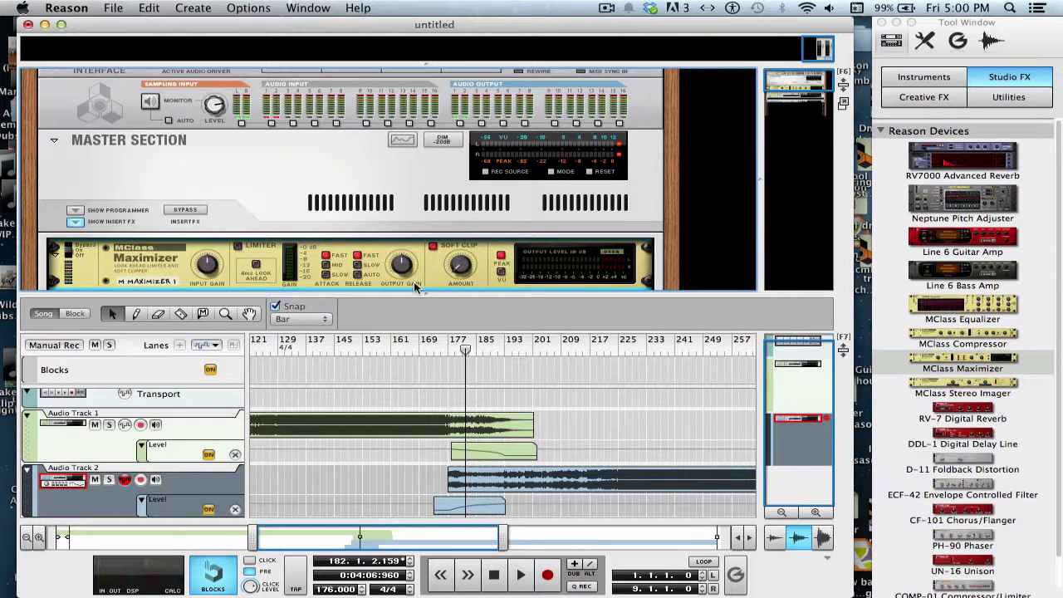
- Bypass the Master Section's insert effects during playback and listen to Audio Track 2 from bar 224
{"action": "key", "text": "space"}
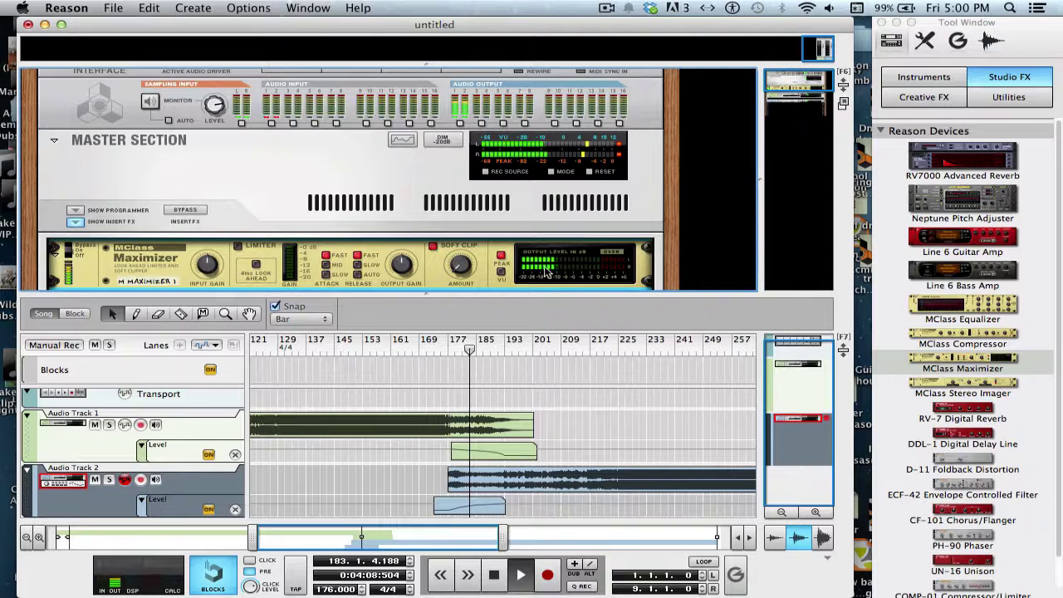
{"action": "left_click", "coordinate": [181, 209]}
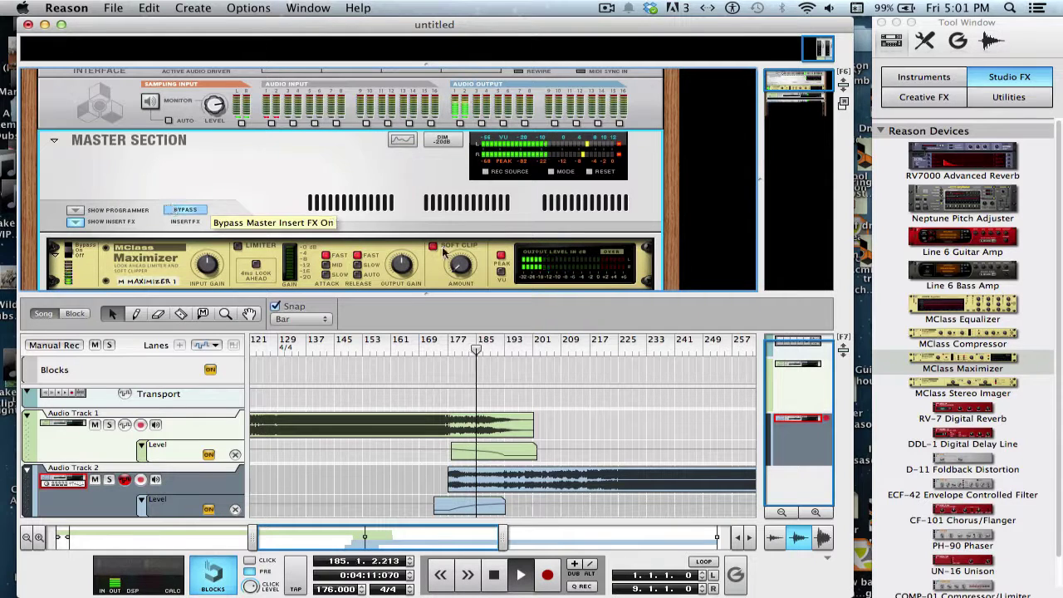
{"action": "left_click", "coordinate": [793, 87]}
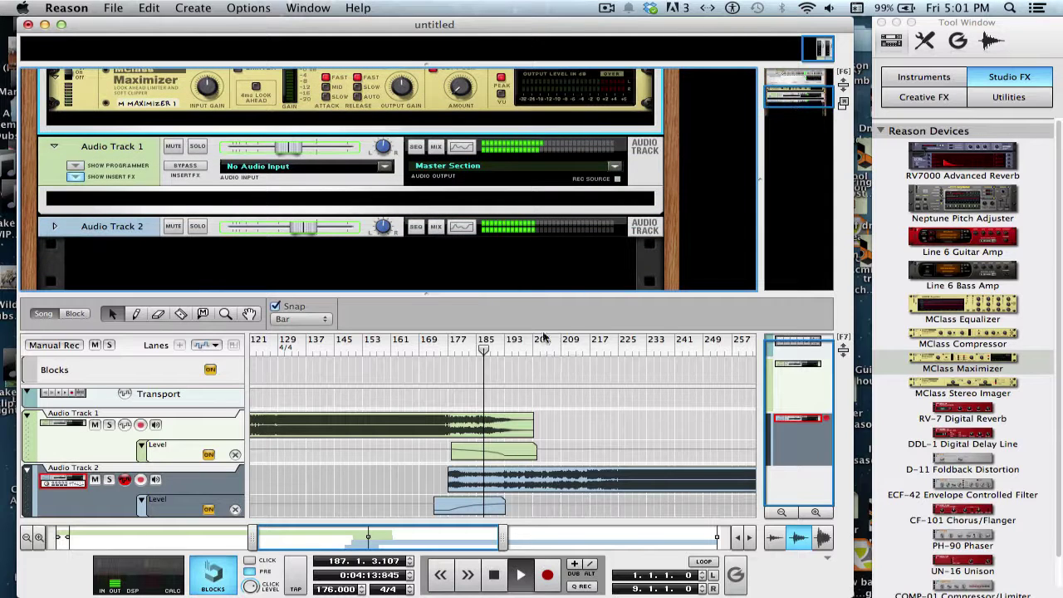
{"action": "left_click", "coordinate": [518, 342]}
{"action": "left_click", "coordinate": [615, 345]}
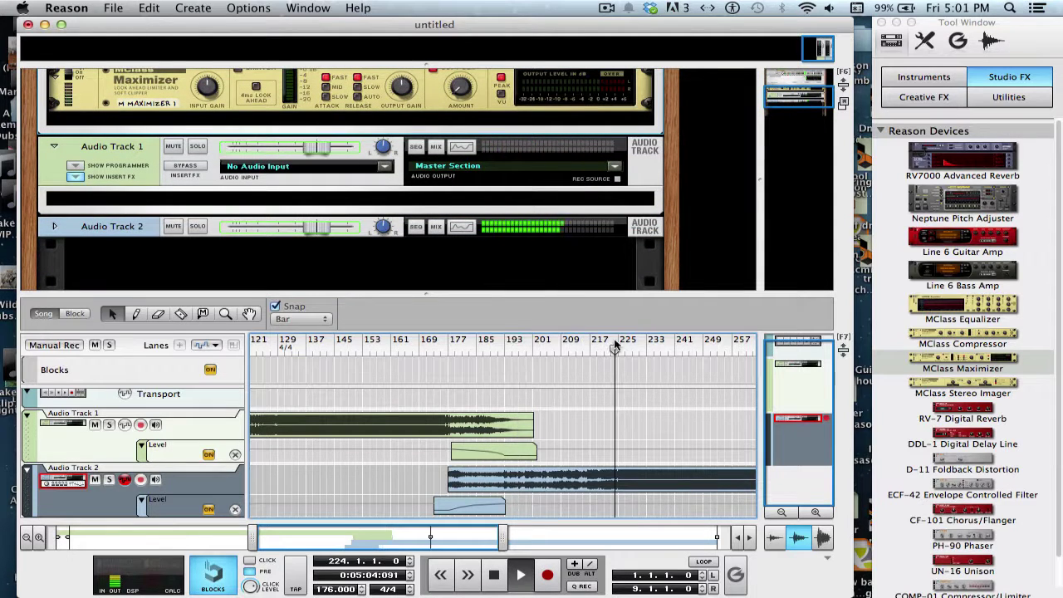
{"action": "left_click_drag", "start_coordinate": [403, 541], "coordinate": [448, 541]}
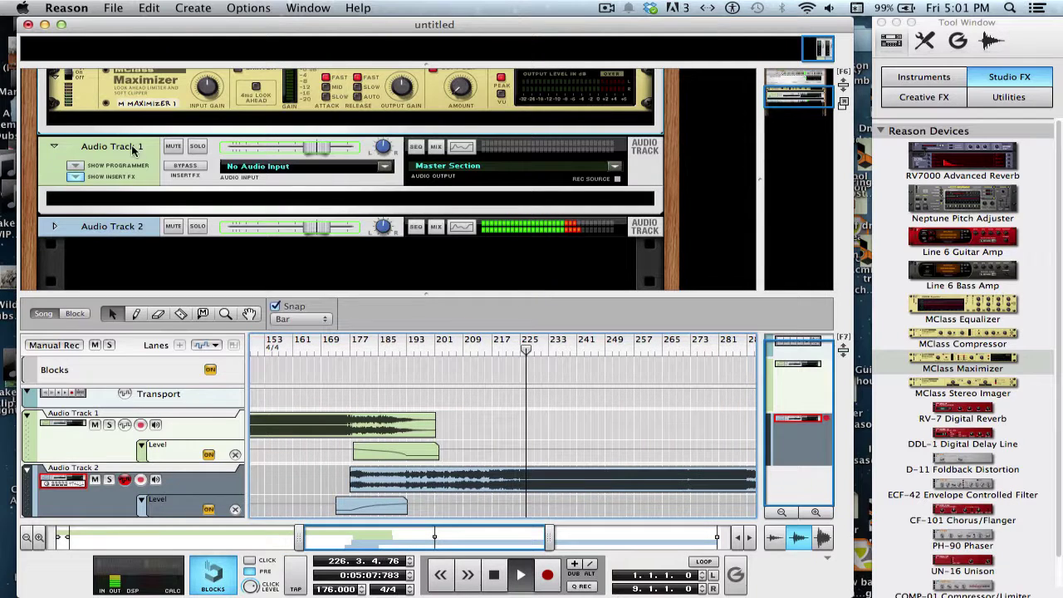
{"action": "left_click", "coordinate": [115, 225]}
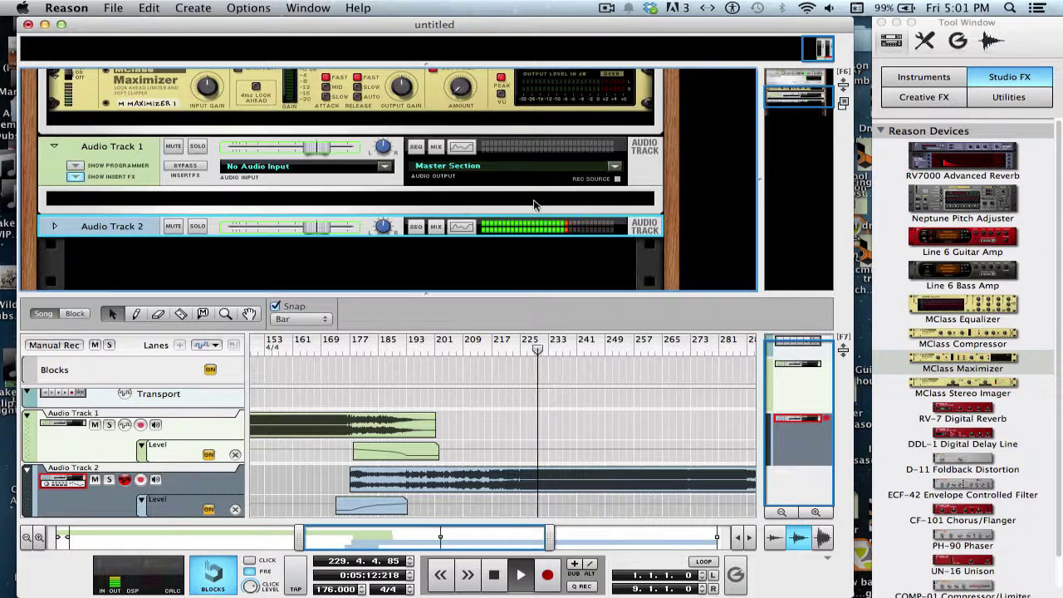
{"action": "key", "text": "space"}
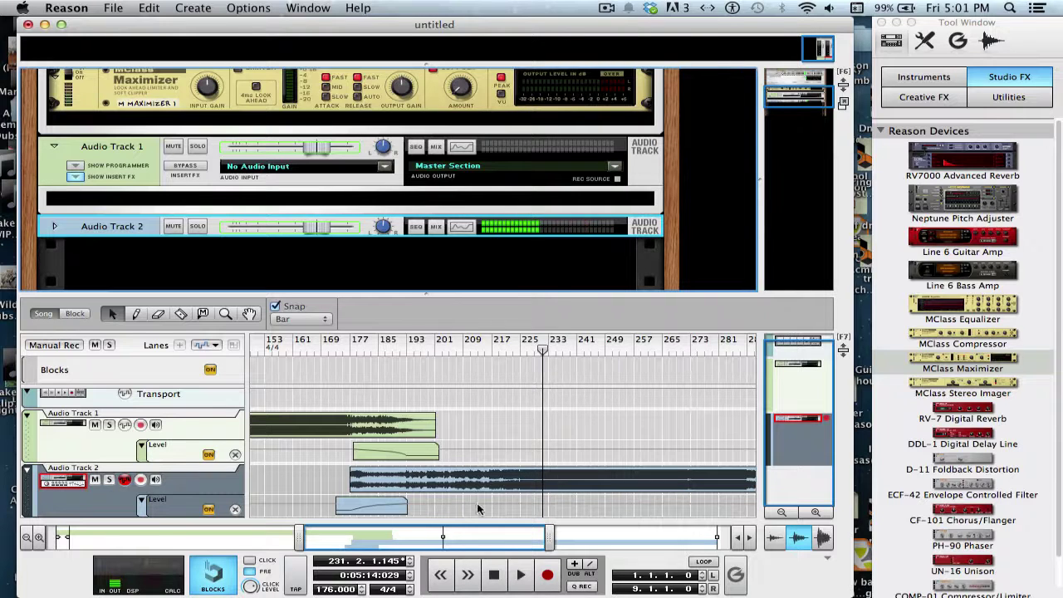
- Place the playhead at bar 383 near Audio Track 2's end and highlight 02 Starlite.mp3 in Finder's Melodic DnB folder
{"action": "left_click_drag", "start_coordinate": [482, 539], "coordinate": [691, 539]}
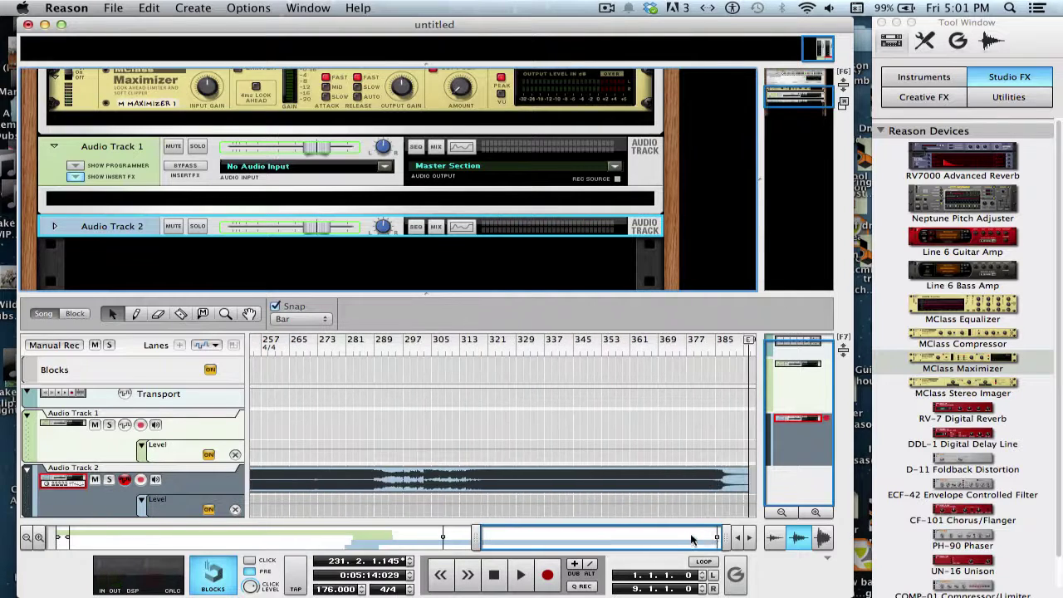
{"action": "left_click", "coordinate": [707, 345]}
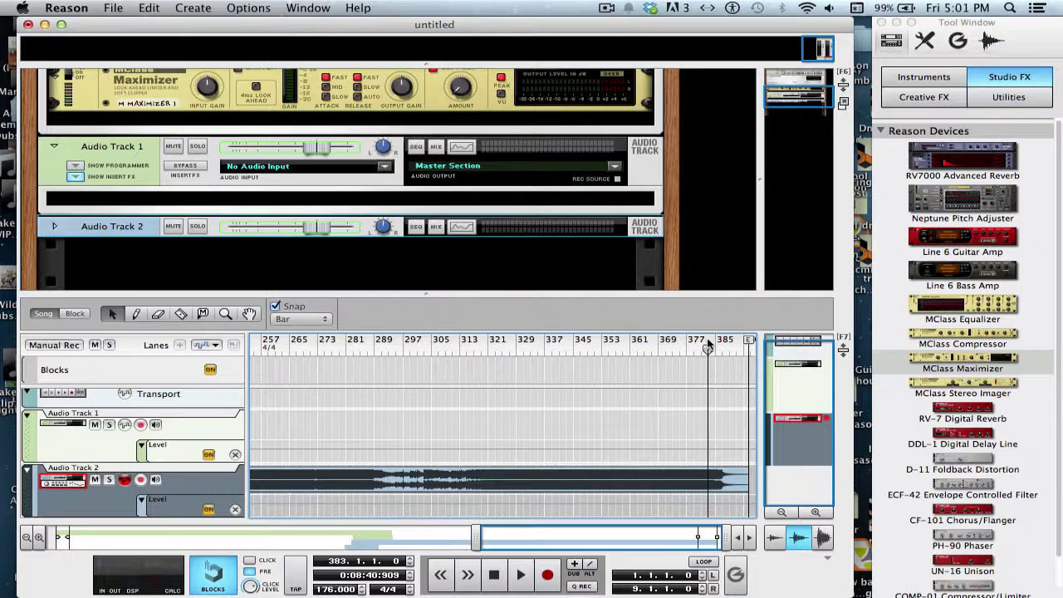
{"action": "left_click", "coordinate": [4, 38]}
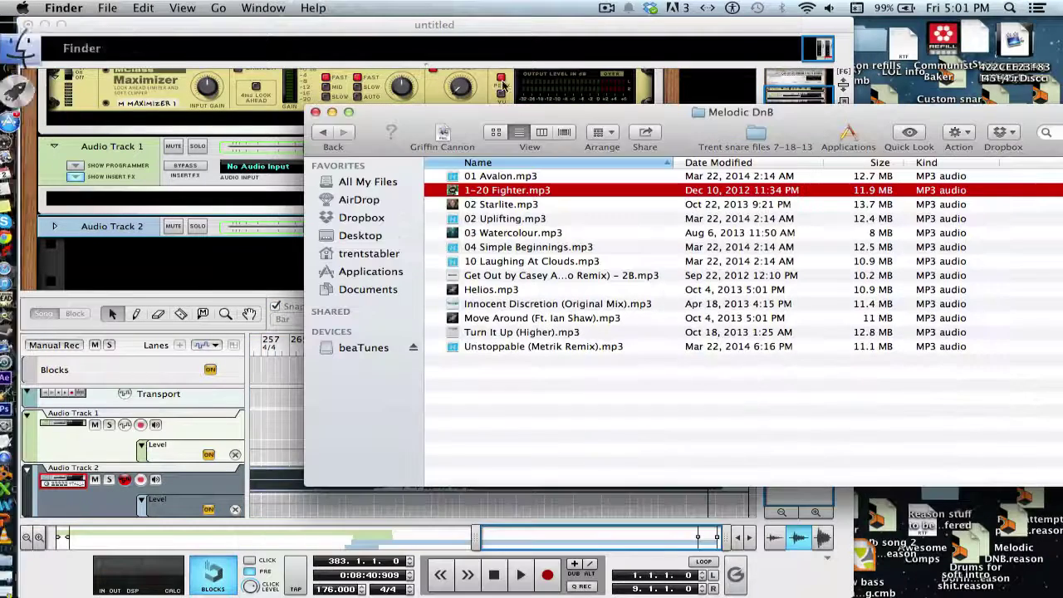
{"action": "key", "text": "Down"}
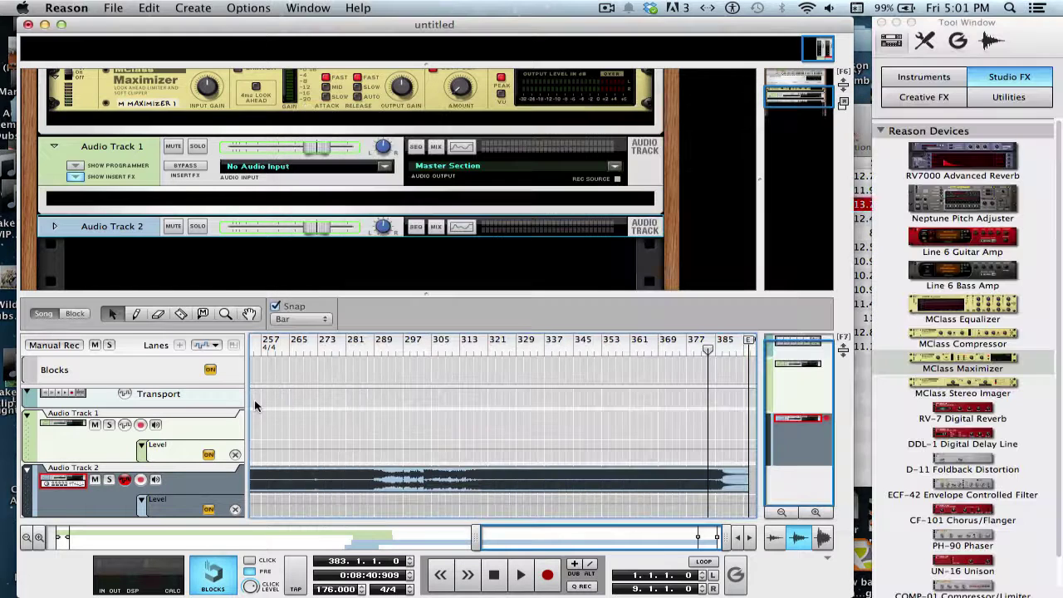
{"action": "left_click", "coordinate": [258, 406]}
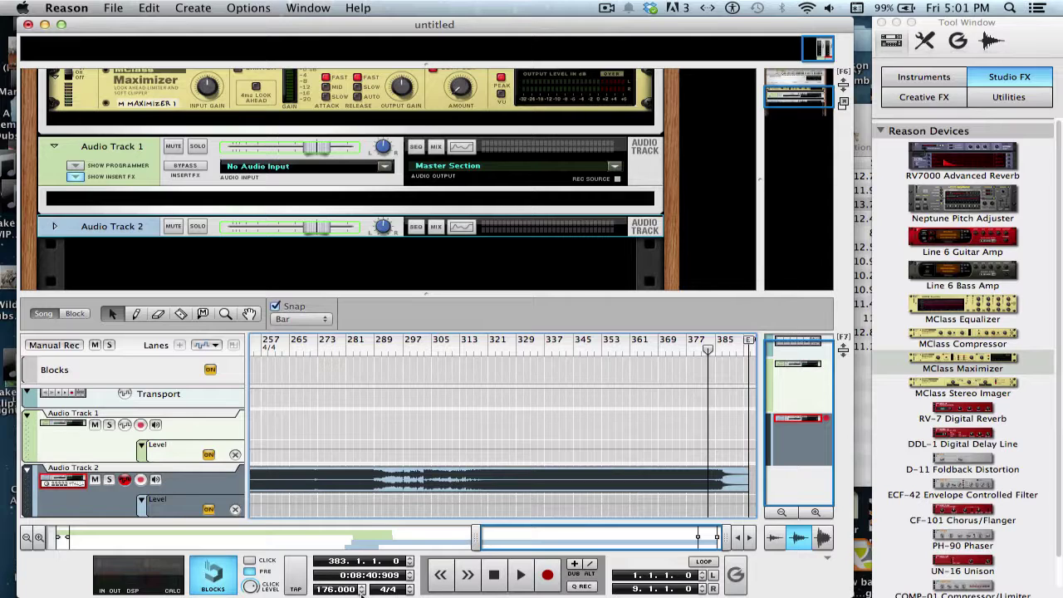
- Set the song tempo to 175.000 and place the playhead at bar 216 in Audio Track 2
{"action": "left_click", "coordinate": [361, 592]}
{"action": "left_click_drag", "start_coordinate": [477, 538], "coordinate": [316, 538]}
{"action": "left_click", "coordinate": [374, 345]}
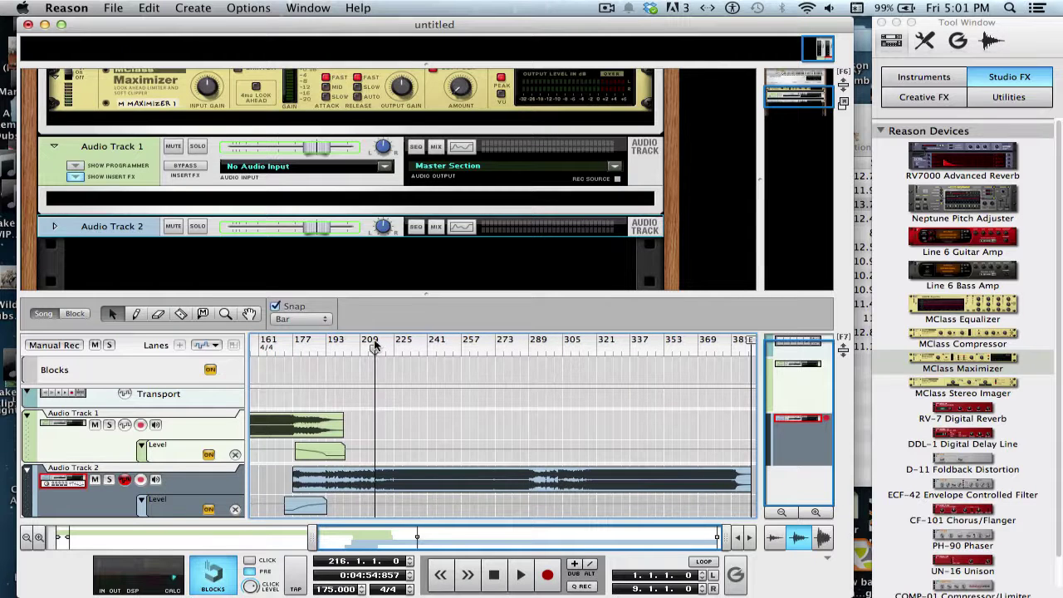
- Examine the tail of Audio Track 2's clip from about bar 377 to its end
{"action": "mouse_move", "coordinate": [3, 409]}
{"action": "mouse_move", "coordinate": [789, 98]}
{"action": "left_mouse_down"}
{"action": "mouse_move", "coordinate": [787, 76]}
{"action": "mouse_move", "coordinate": [790, 98]}
{"action": "left_mouse_up"}
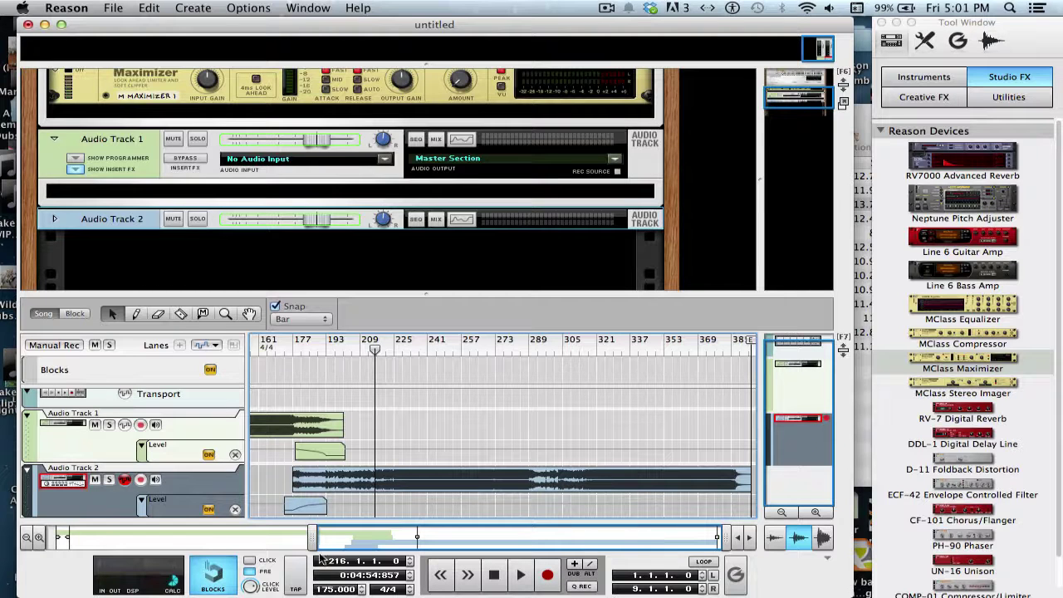
{"action": "left_click_drag", "start_coordinate": [314, 538], "coordinate": [662, 535]}
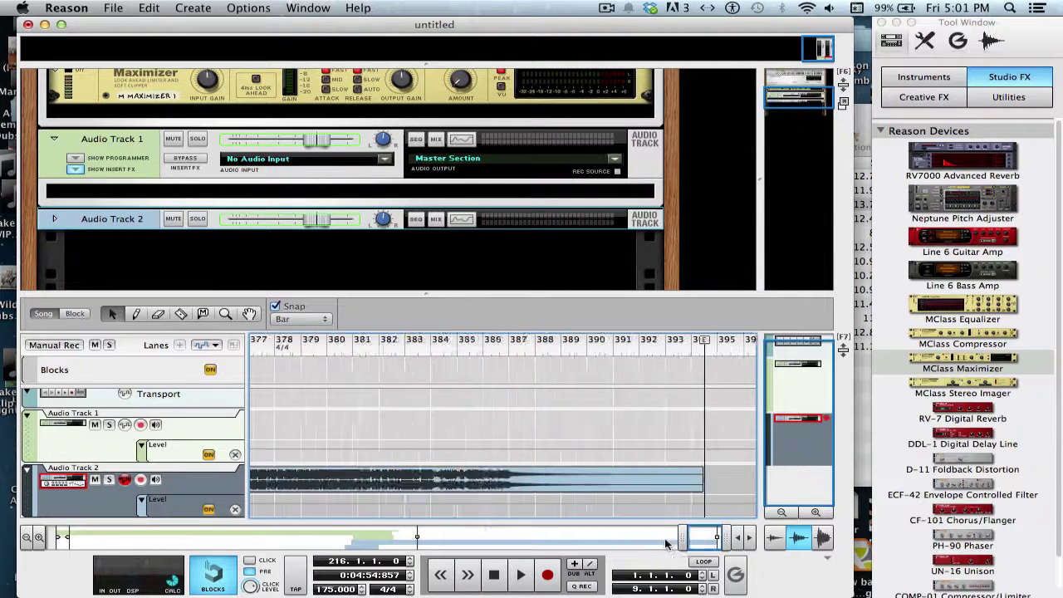